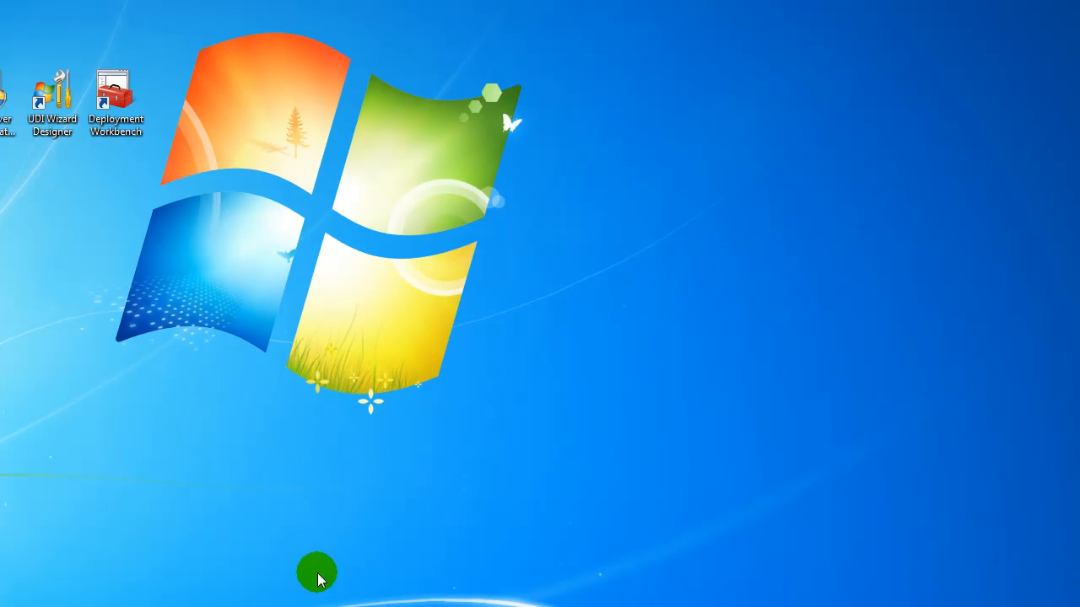
Step: In Chrome, go through Support & Downloads to the vSphere Hypervisor (ESXi) 5.0 download
left_click(167, 601)
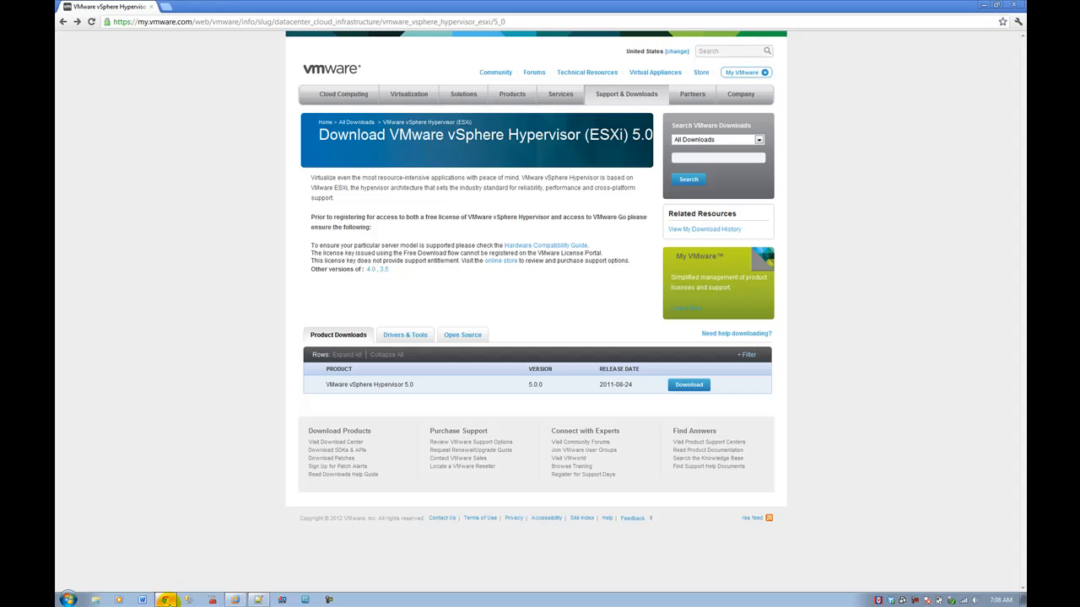
left_click(599, 99)
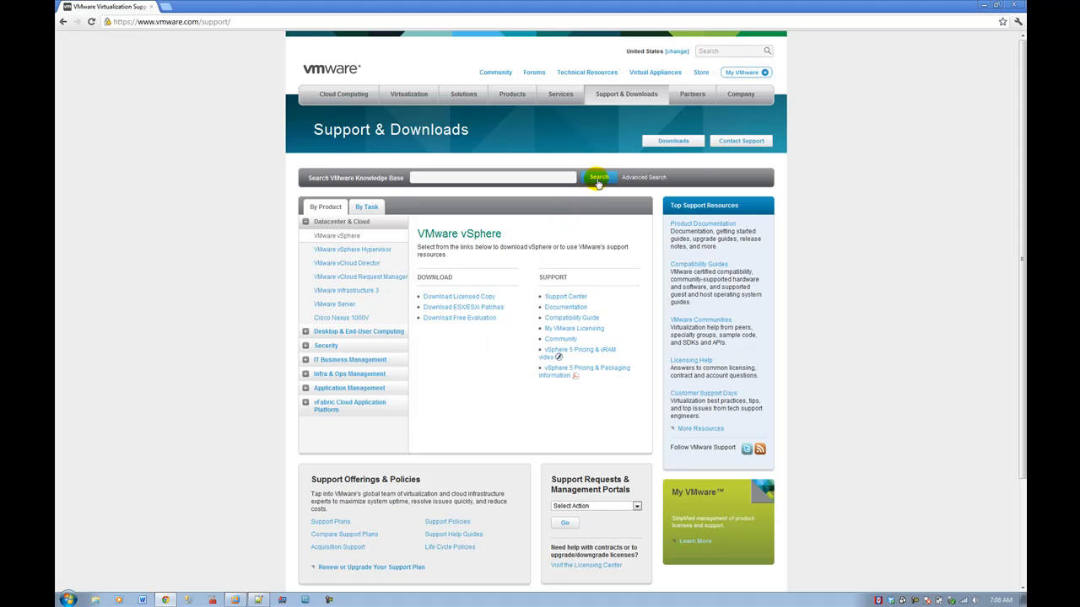
mouse_move(629, 102)
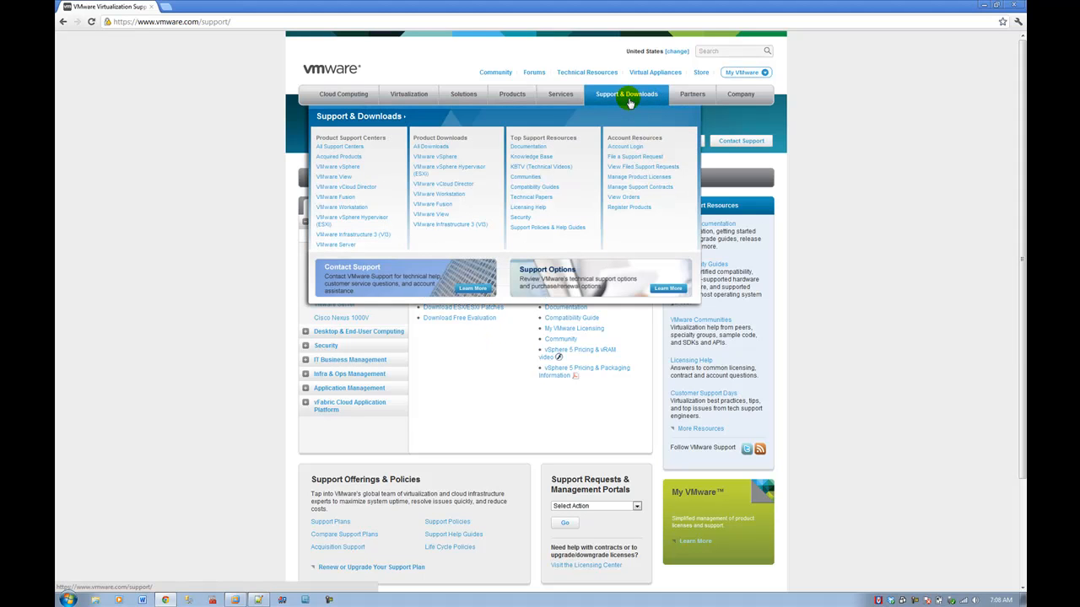
left_click(448, 170)
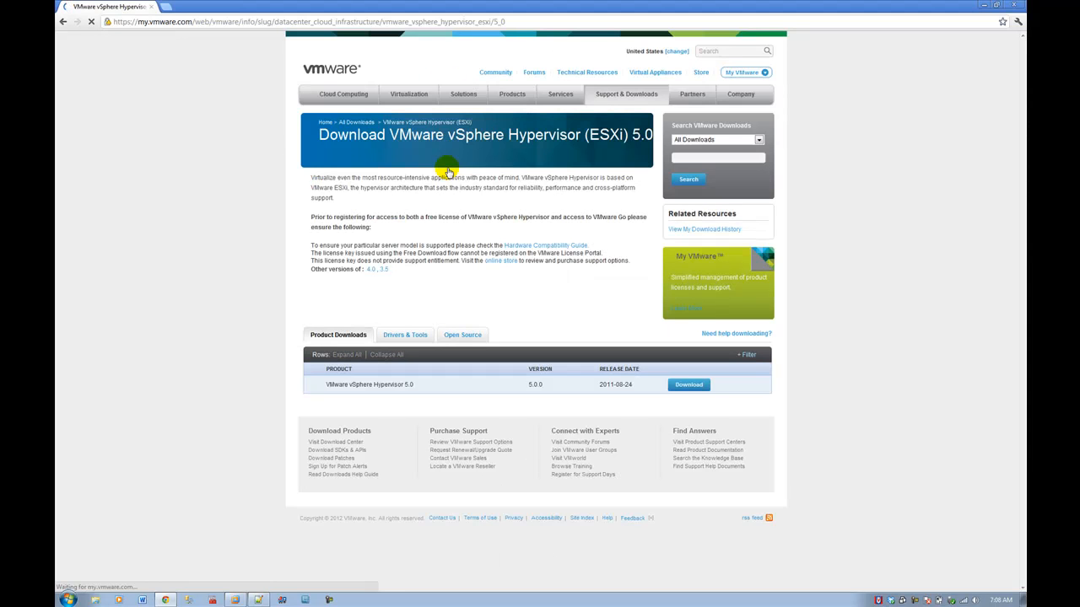
left_click(696, 387)
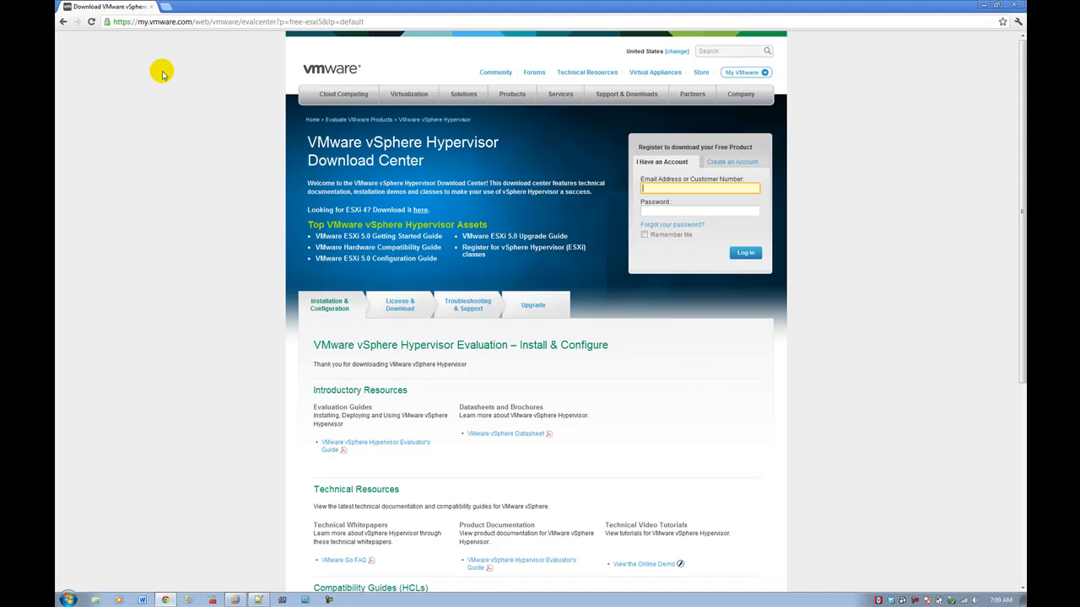
Step: Return to the ESXi 5.0 download page and minimize Chrome to reveal the desktop
left_click(62, 23)
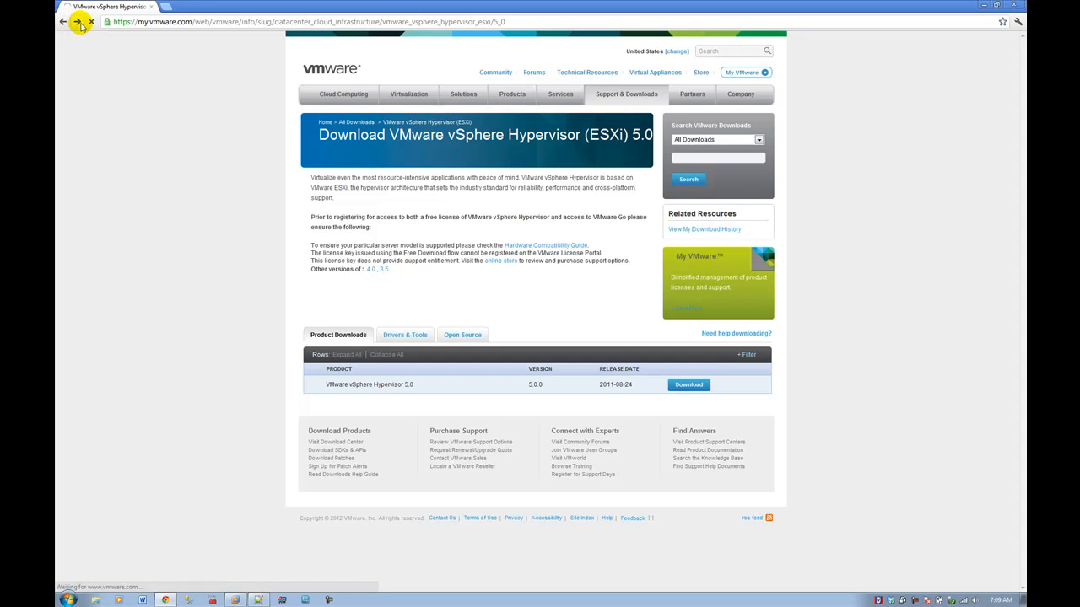
left_click(63, 23)
left_click(78, 23)
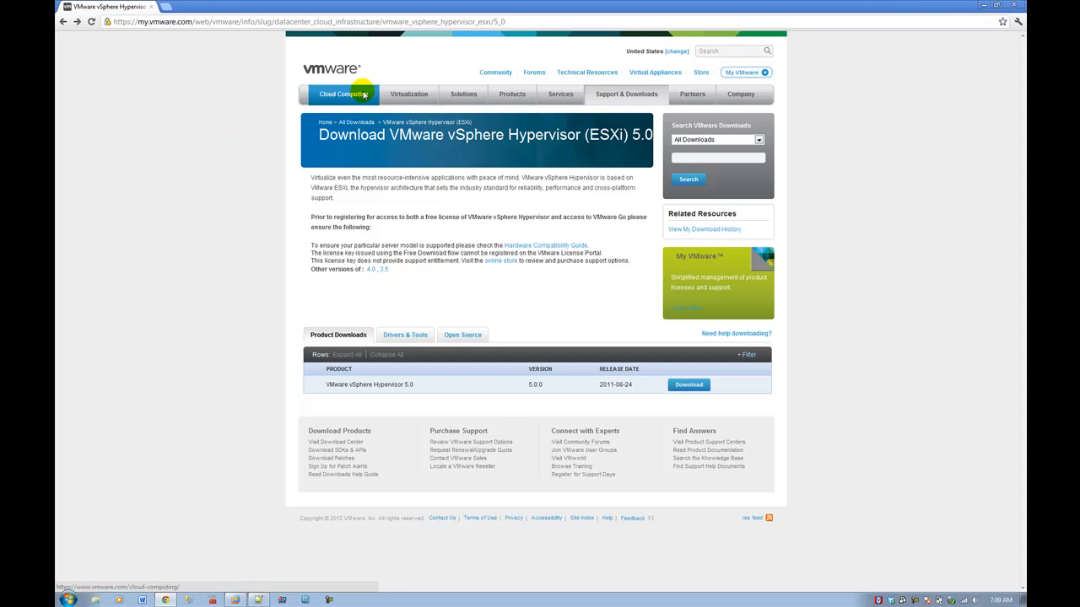
left_click(982, 5)
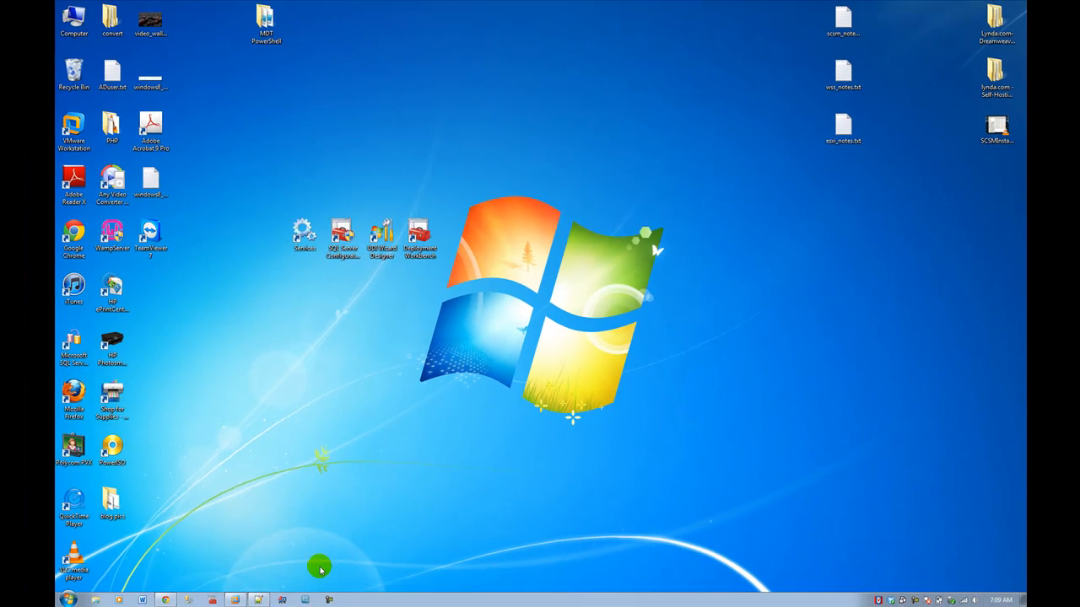
Step: Bring up VMware Workstation and confirm version 8.0.2 build-591240 in the About dialog
left_click(234, 600)
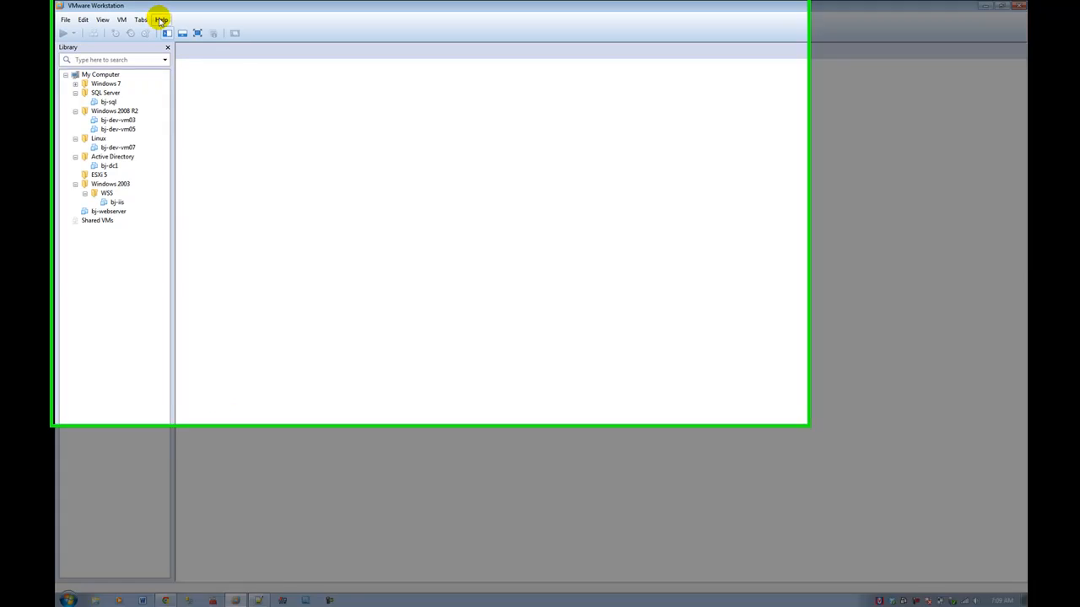
left_click(160, 20)
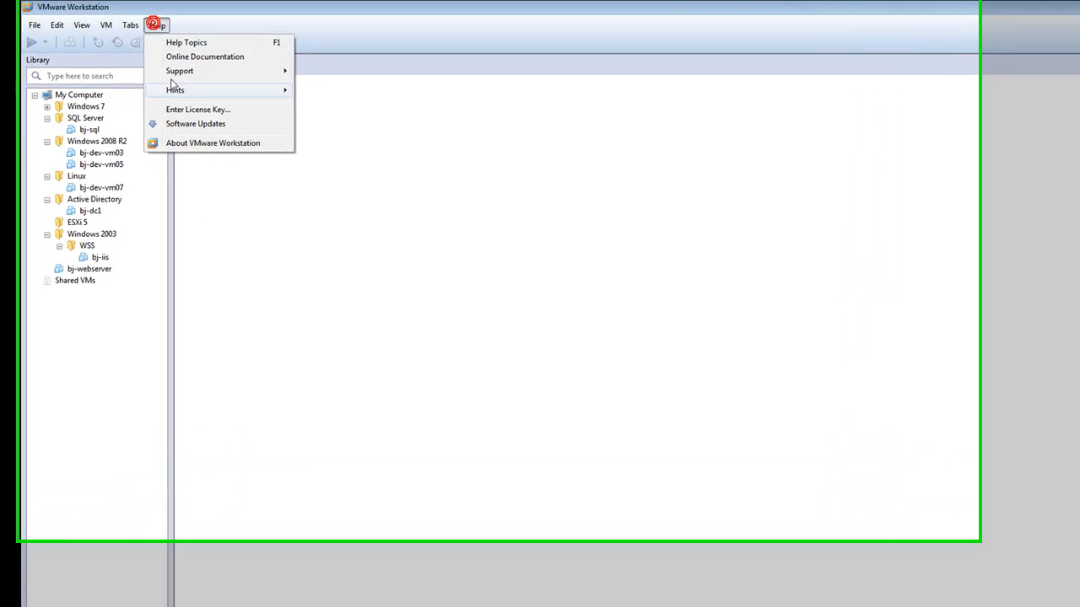
left_click(187, 136)
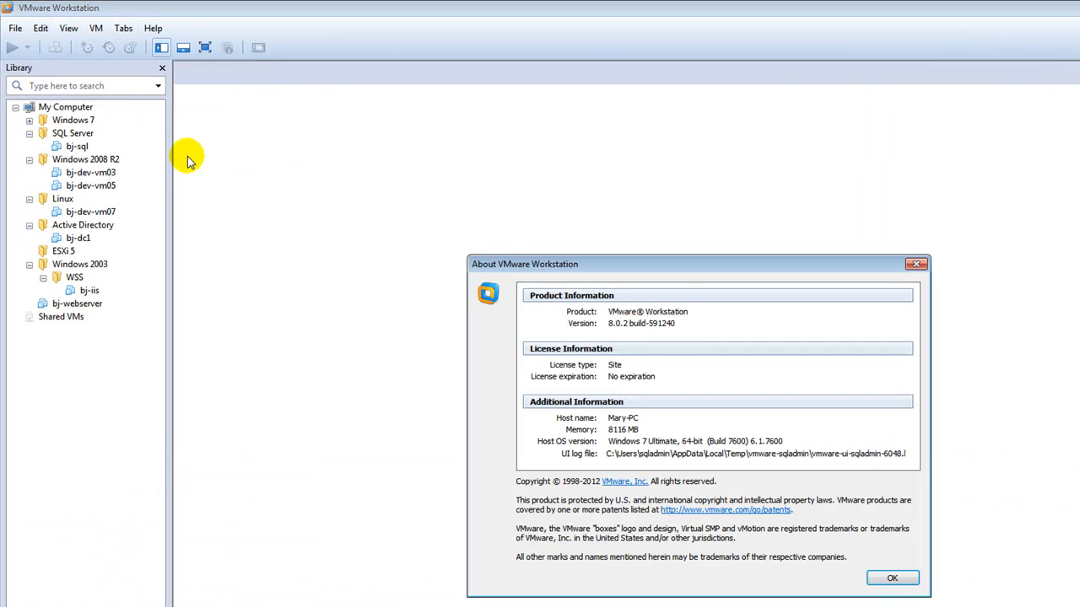
left_click(917, 265)
left_click(160, 18)
left_click(186, 111)
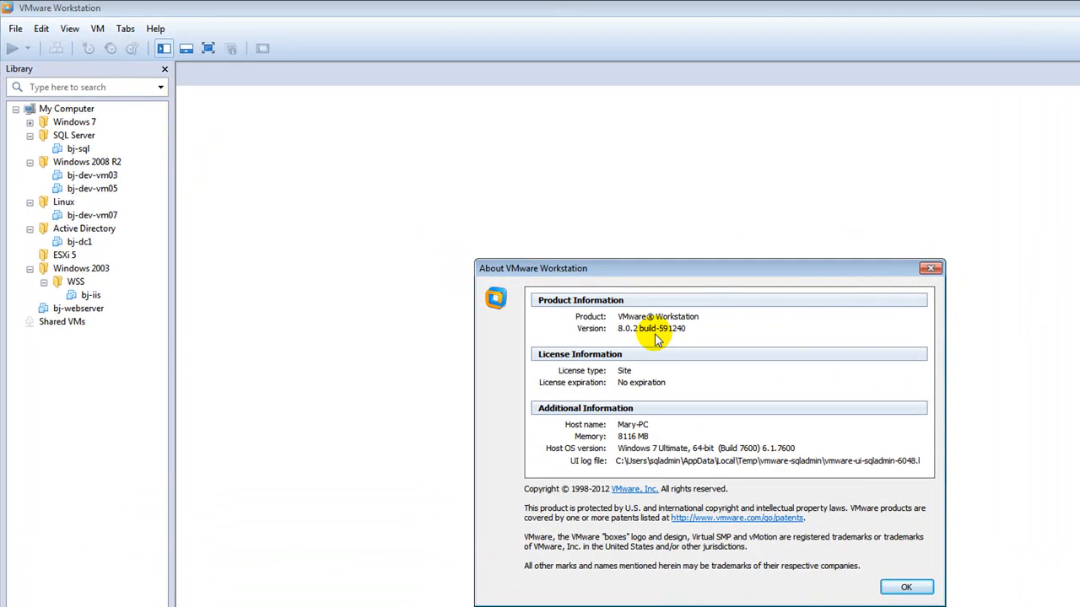
mouse_move(631, 328)
left_mouse_down()
mouse_move(618, 328)
mouse_move(685, 327)
left_mouse_up()
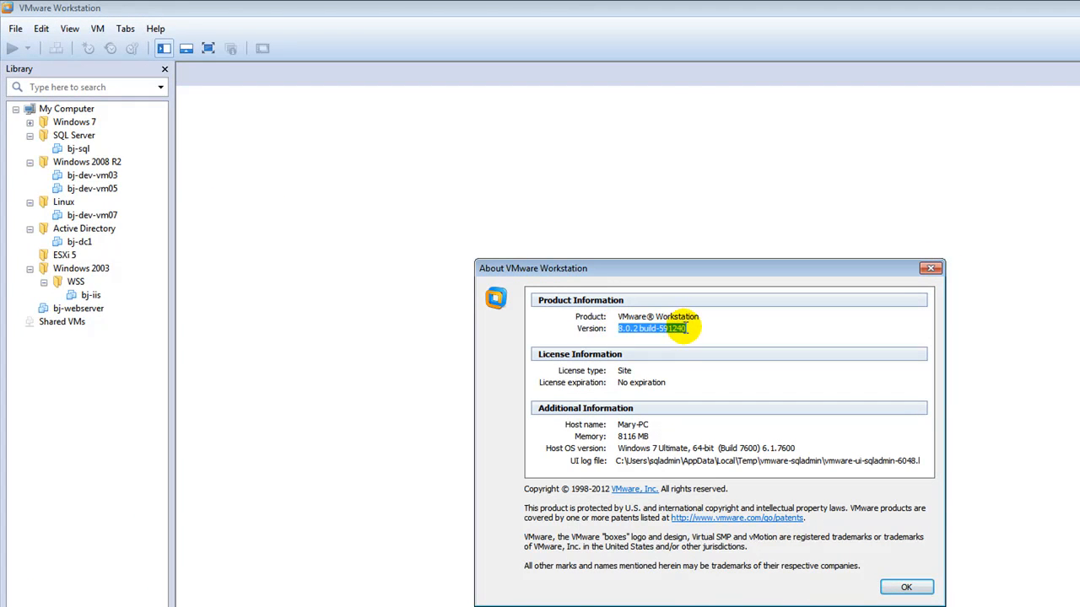
left_click(932, 268)
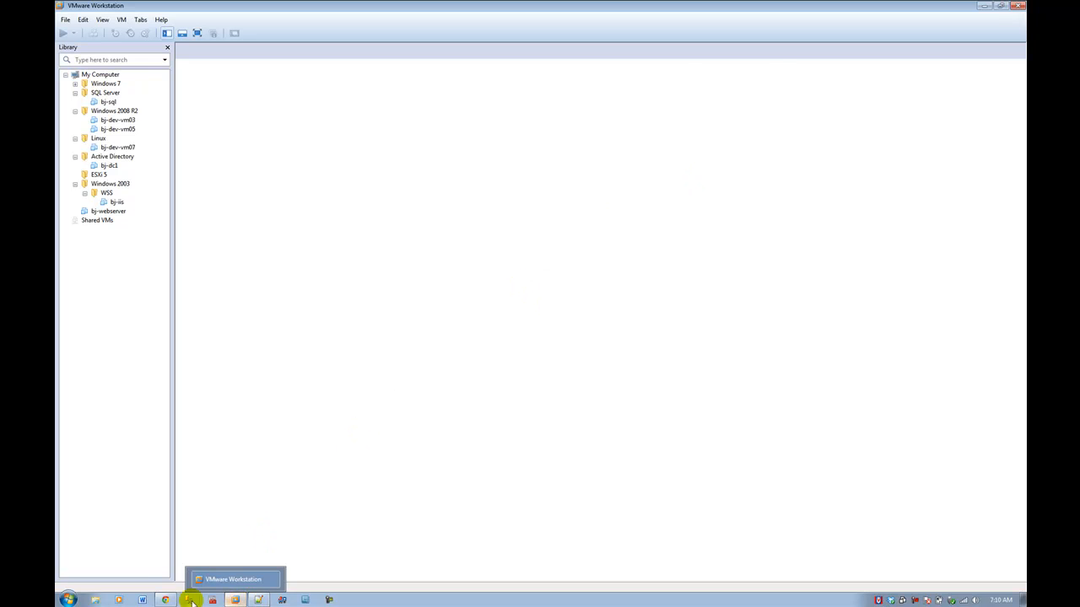
Step: Filter the Hardware Compatibility Guide's Systems / Servers search to All releases, All system types, partner DELL
left_click(165, 600)
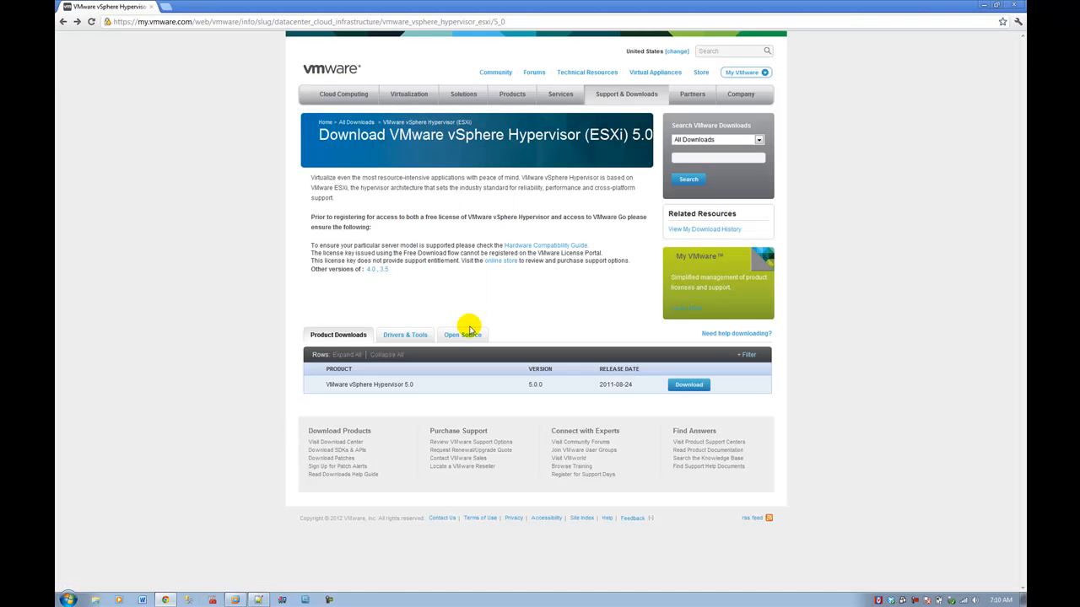
left_click(555, 250)
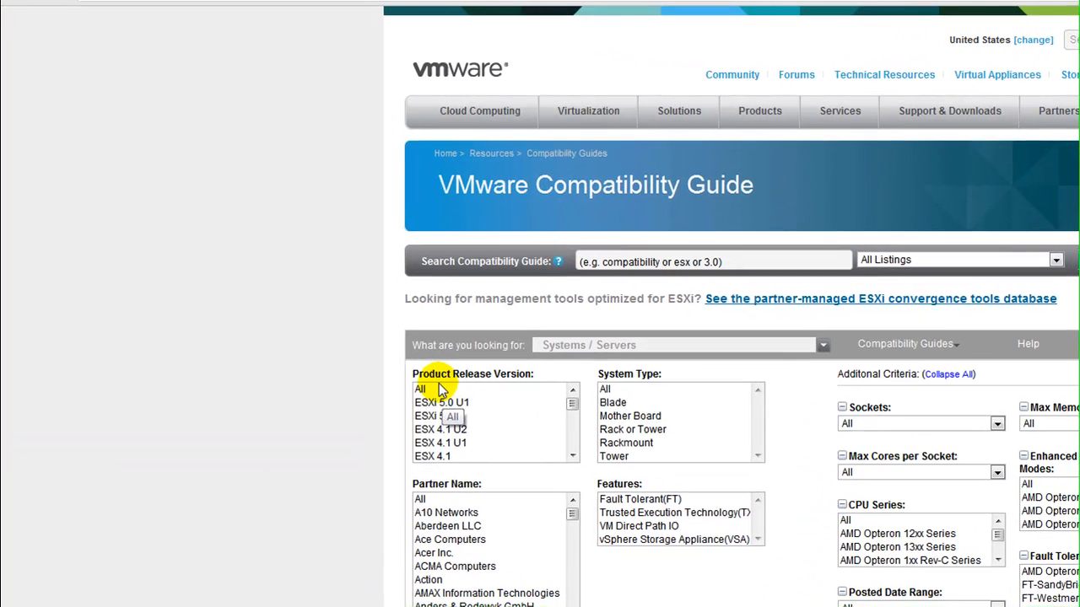
left_click(319, 263)
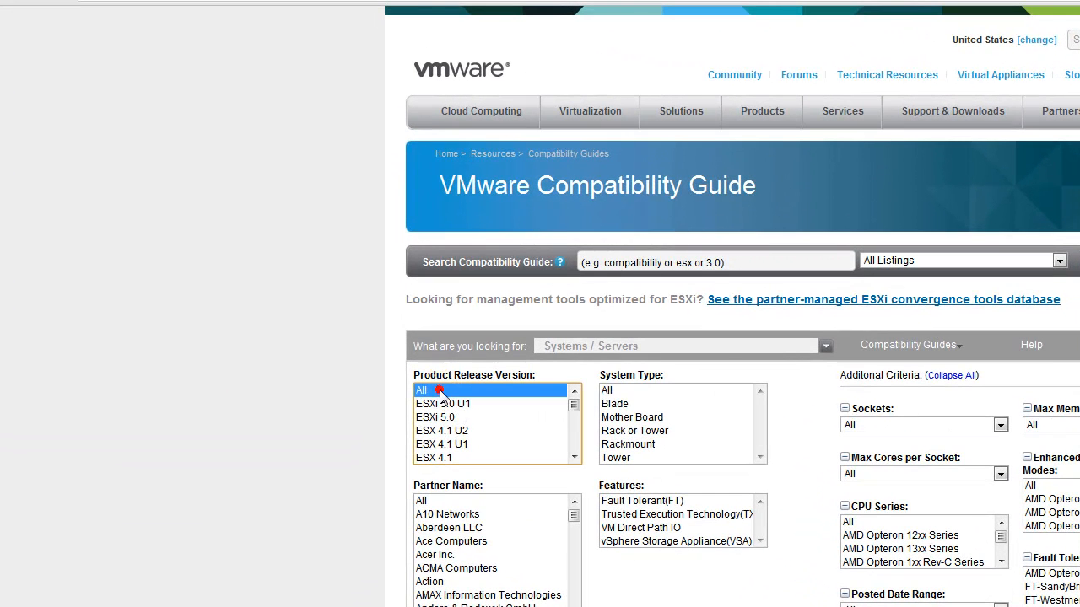
left_click(666, 397)
left_click(663, 390)
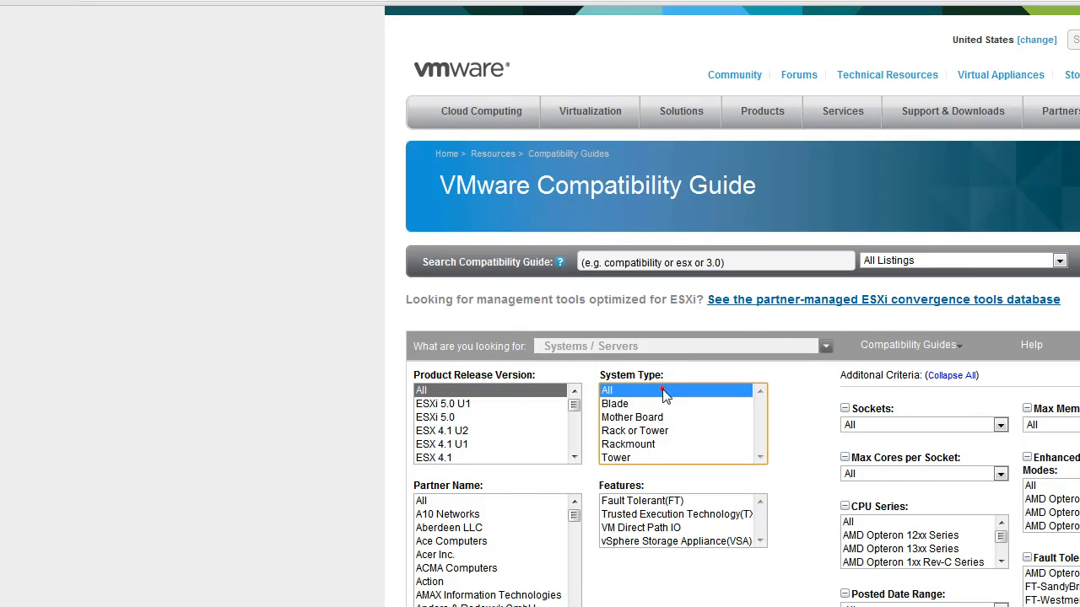
left_click_drag(572, 513, 573, 552)
left_click(523, 557)
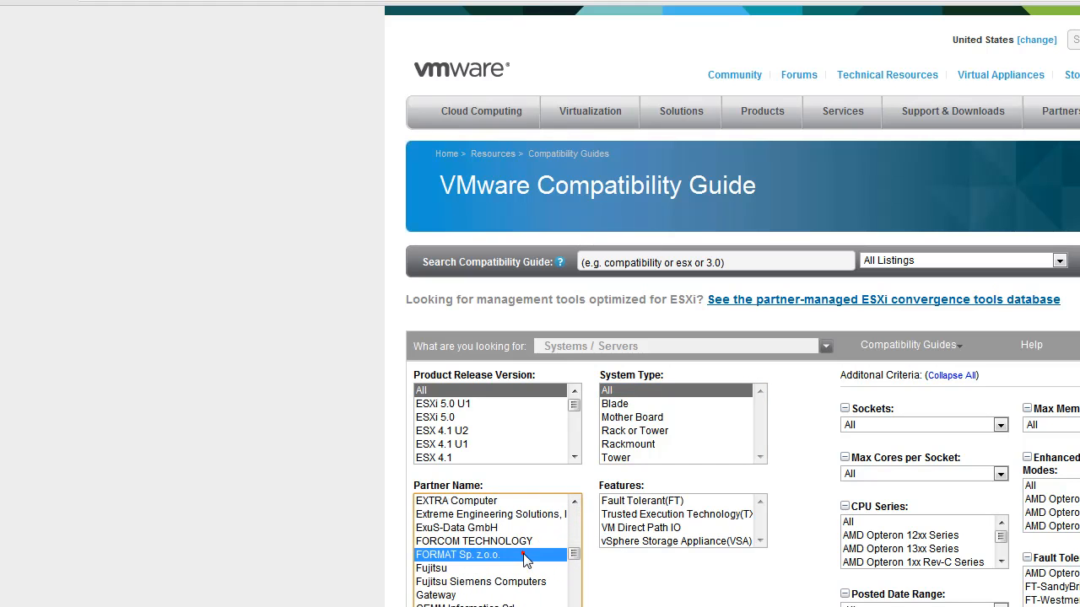
key("d")
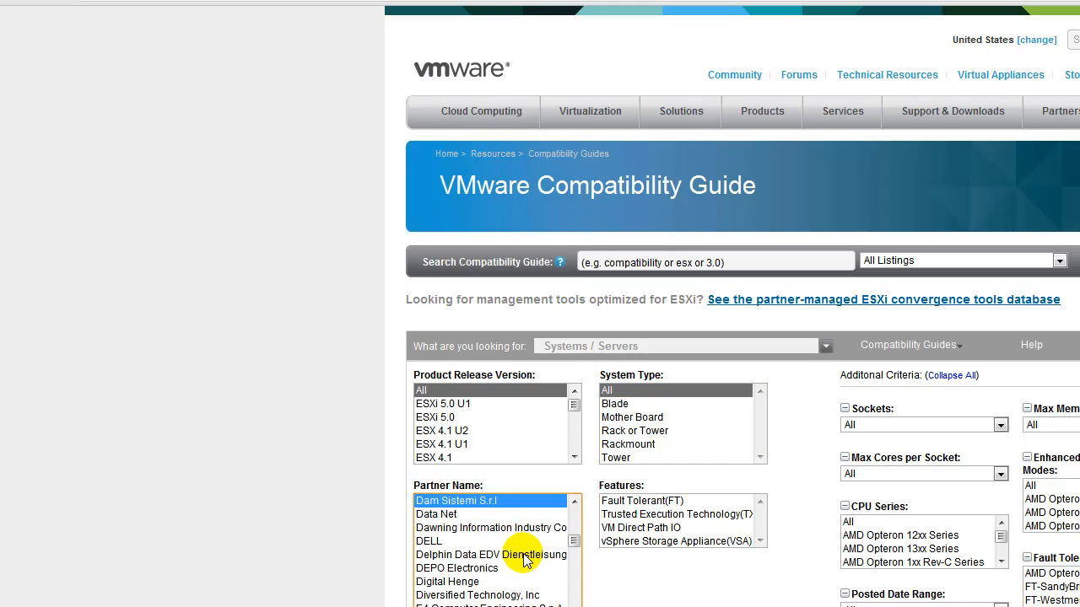
left_click(461, 543)
mouse_move(664, 506)
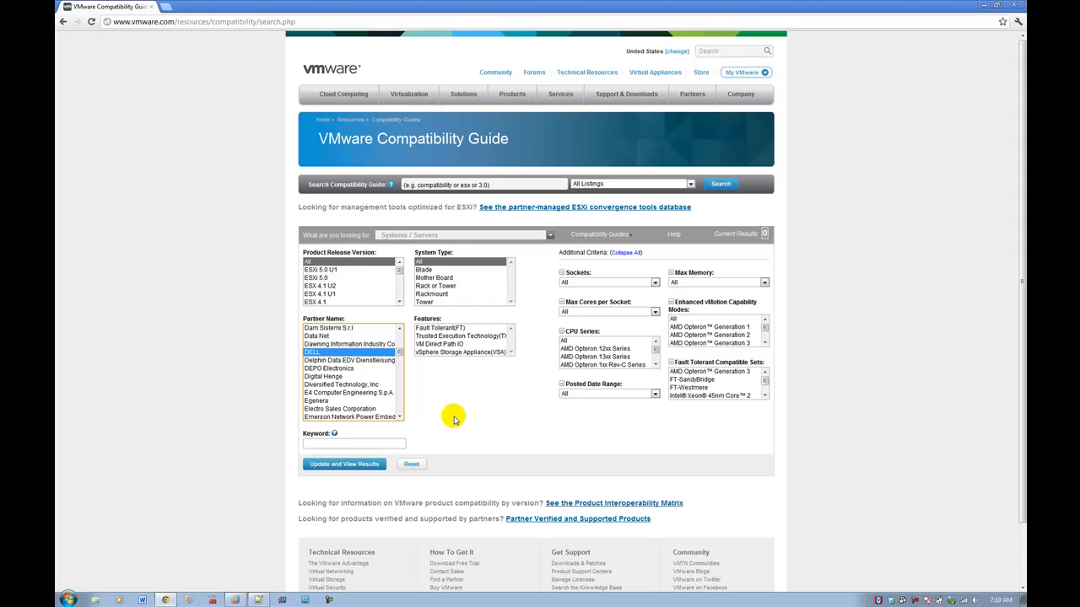
left_click(341, 469)
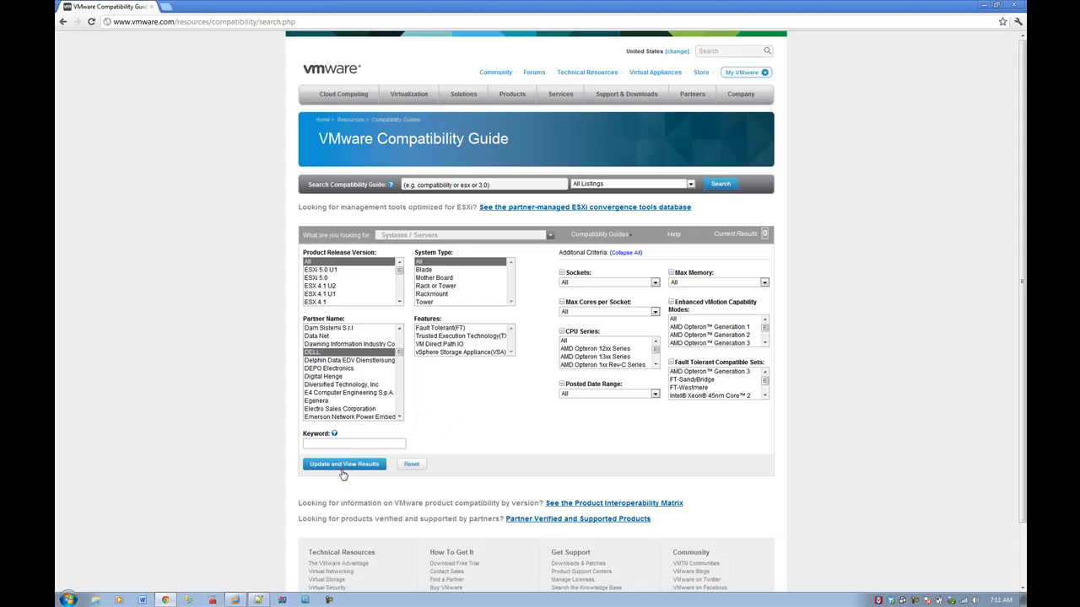
Step: Scroll to the 157 DELL server results, then minimize Chrome to return to Workstation
left_click_drag(1021, 112, 1021, 293)
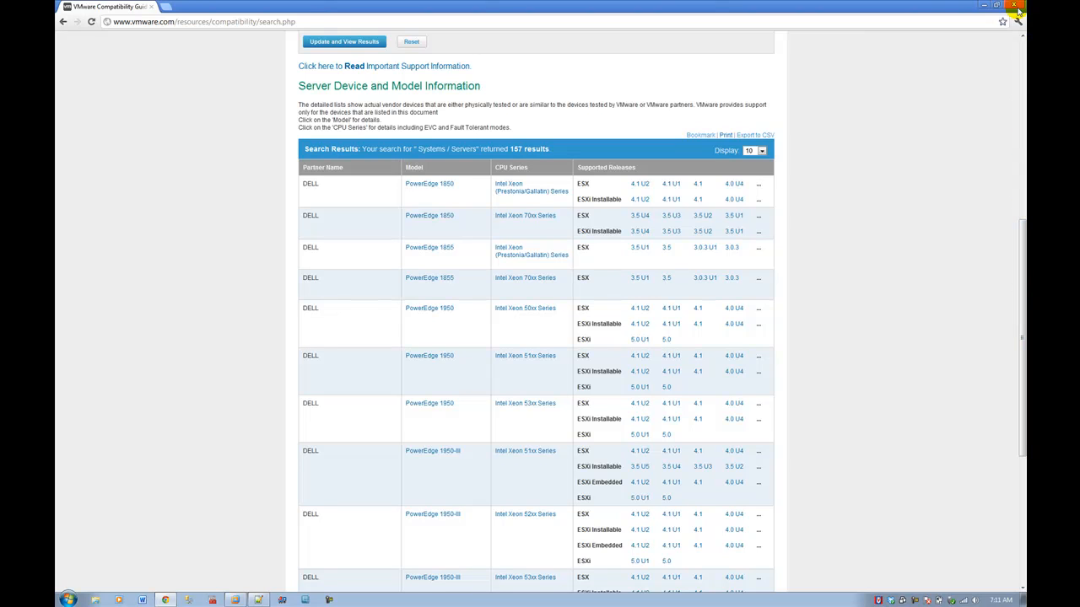
left_click(984, 5)
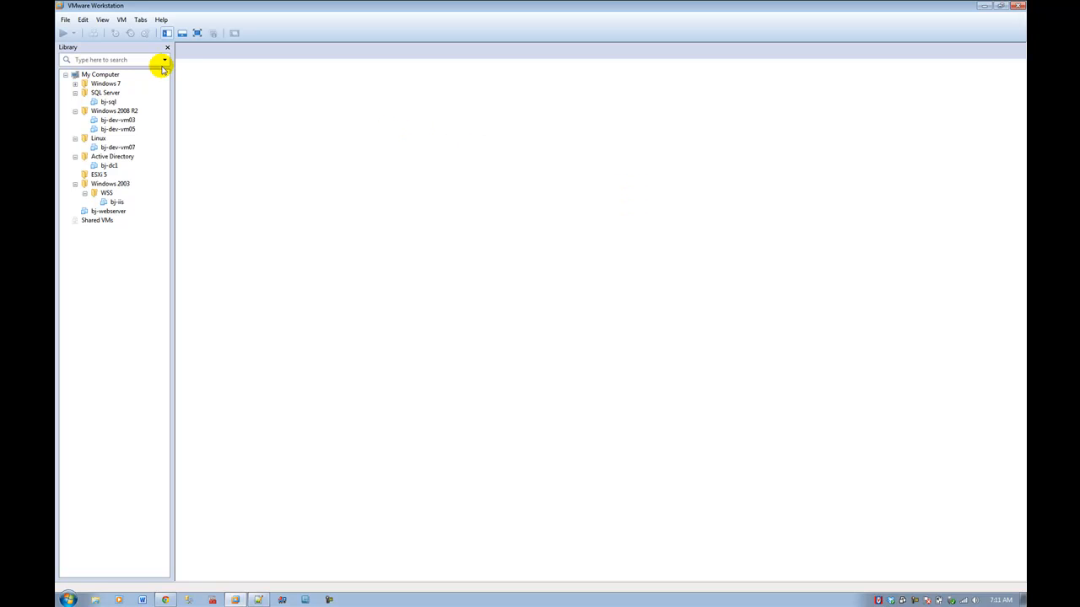
Step: Start a new virtual machine using the VMware-VMvisor-Installer-5.0.0-469512.x86_64.iso installer image
left_click(65, 19)
left_click(60, 35)
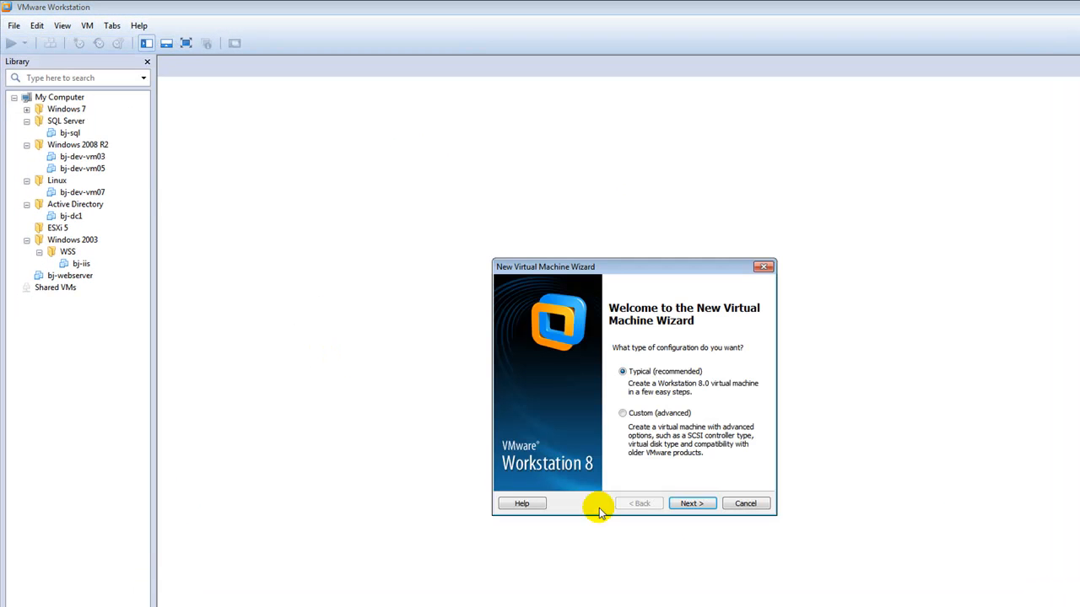
left_click(692, 504)
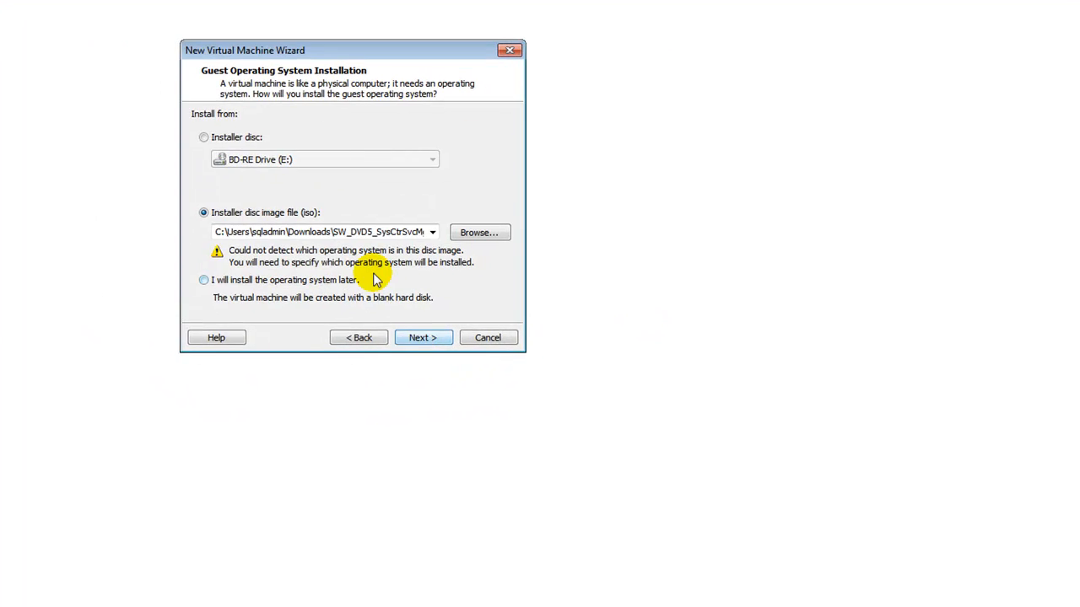
left_click(727, 406)
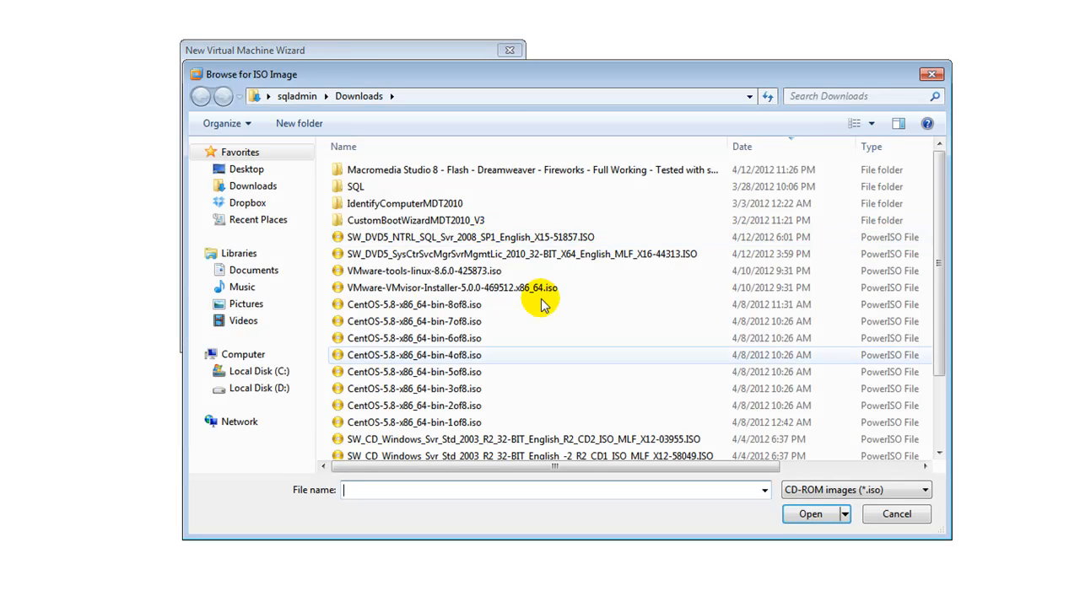
left_click(525, 288)
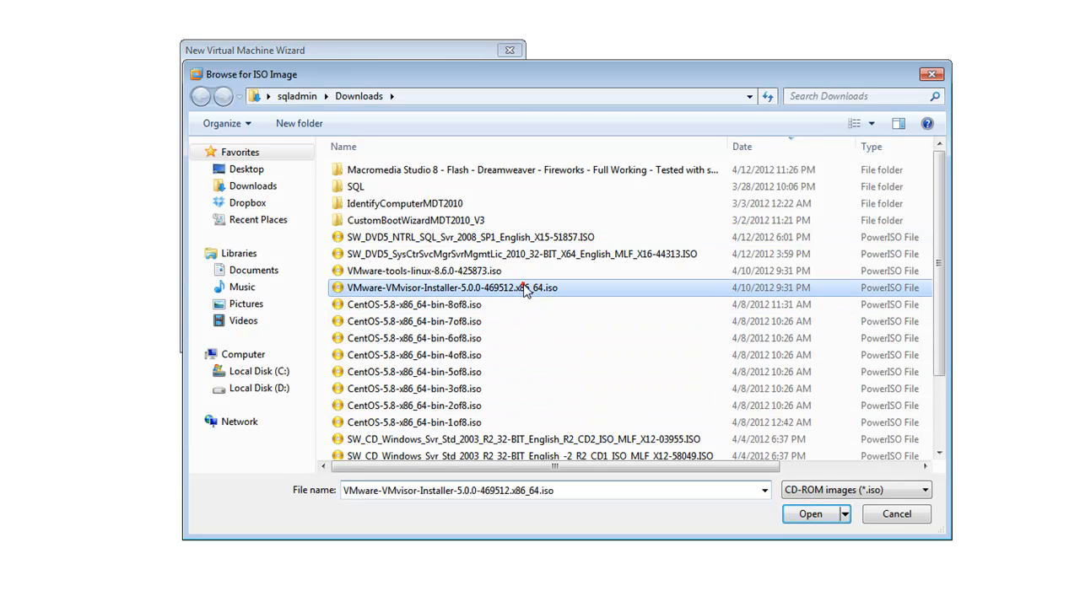
left_click(797, 516)
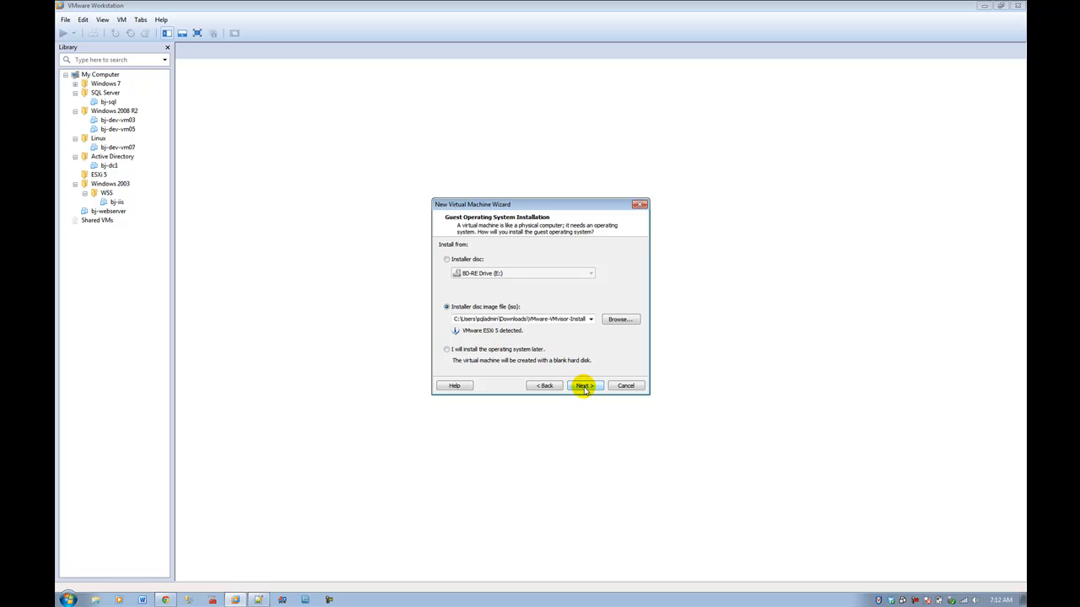
left_click(583, 387)
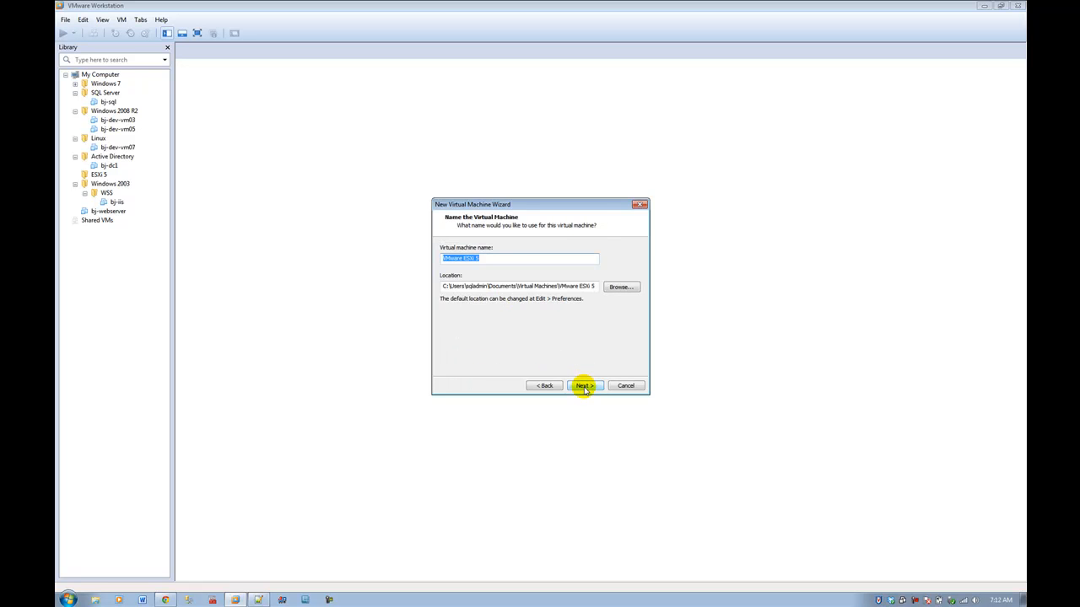
Step: Browse to Local Disk (D:) > VMs for the location, deleting an accidental New folder
left_click(620, 287)
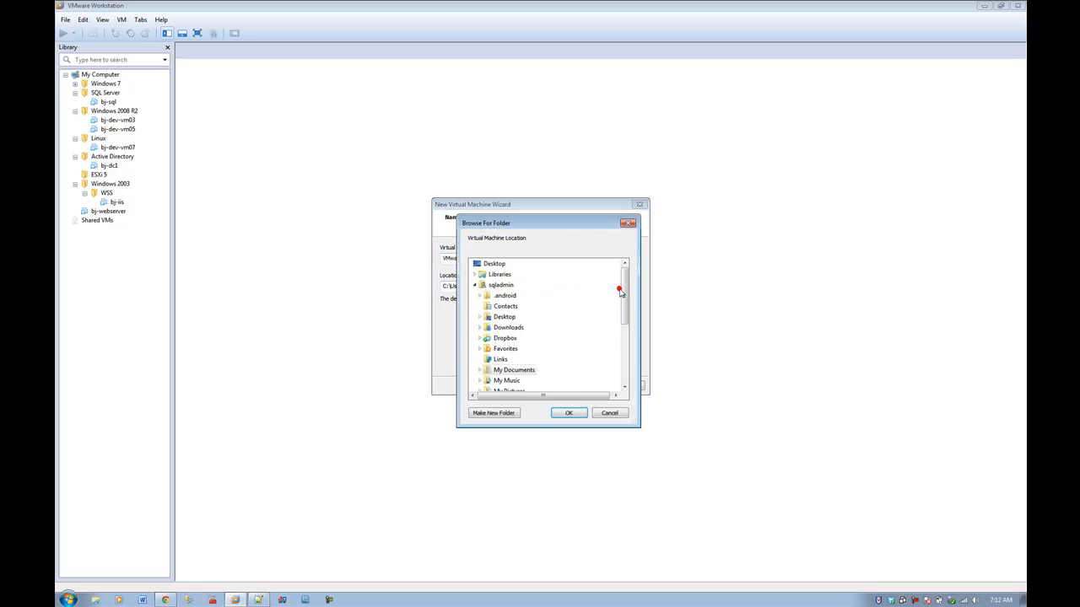
left_click(474, 285)
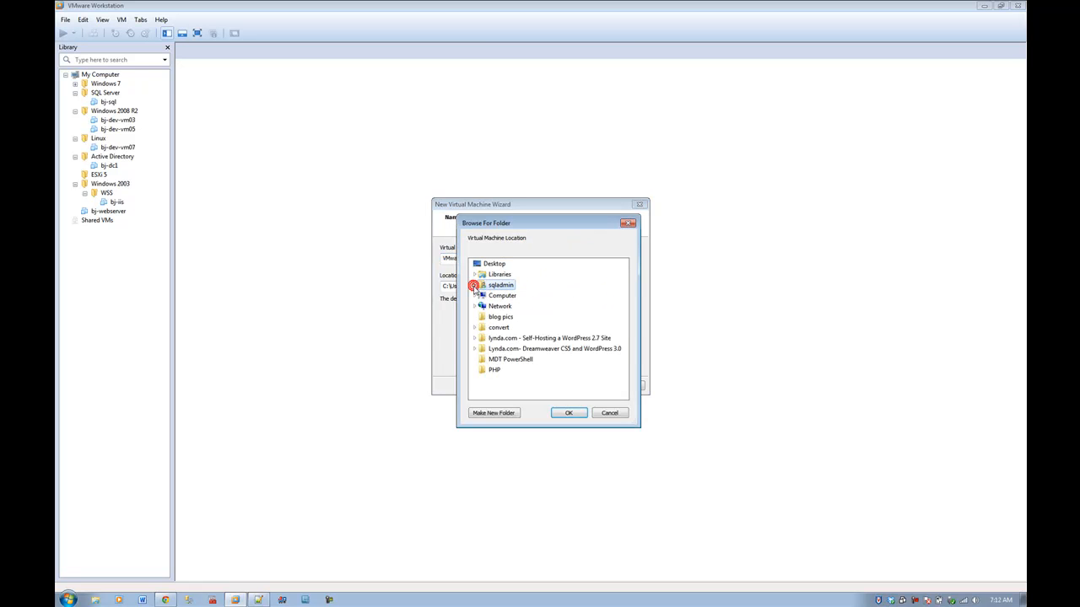
left_click(475, 296)
left_click(531, 329)
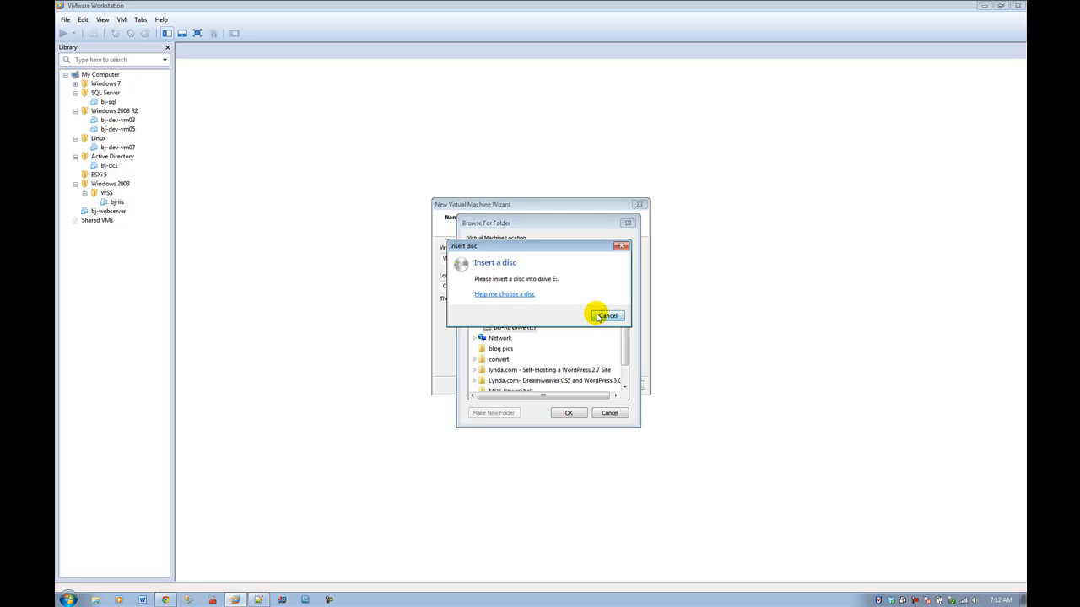
left_click(600, 314)
left_click(517, 317)
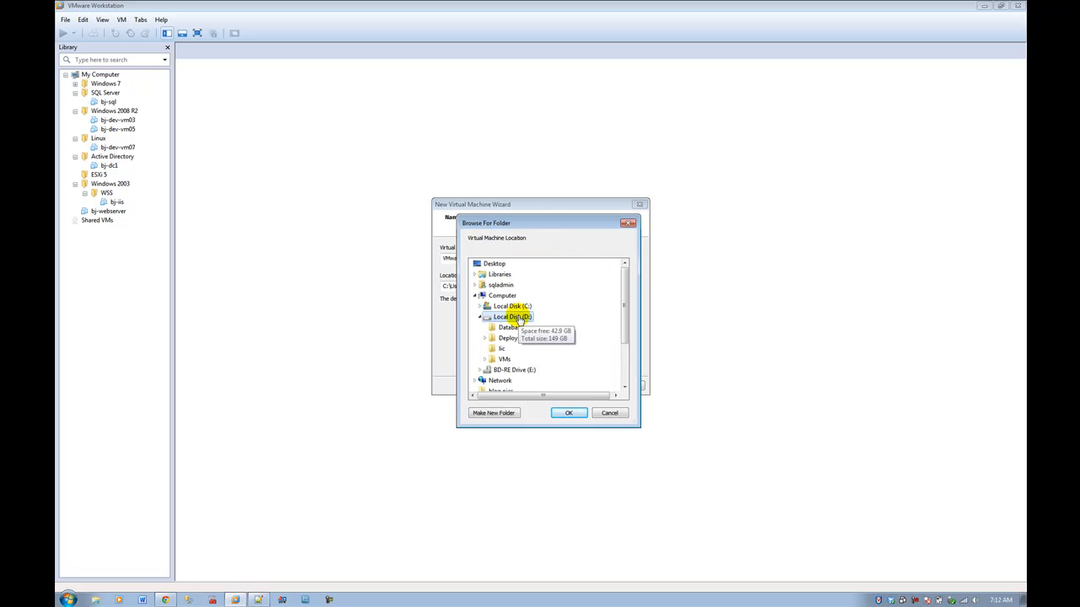
left_click(485, 359)
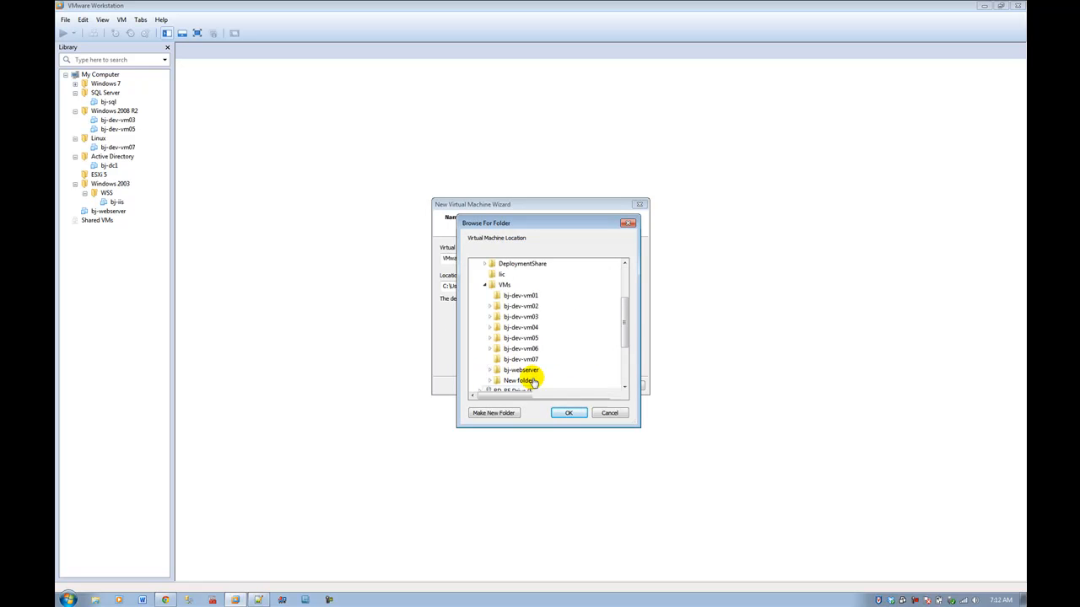
left_click(488, 414)
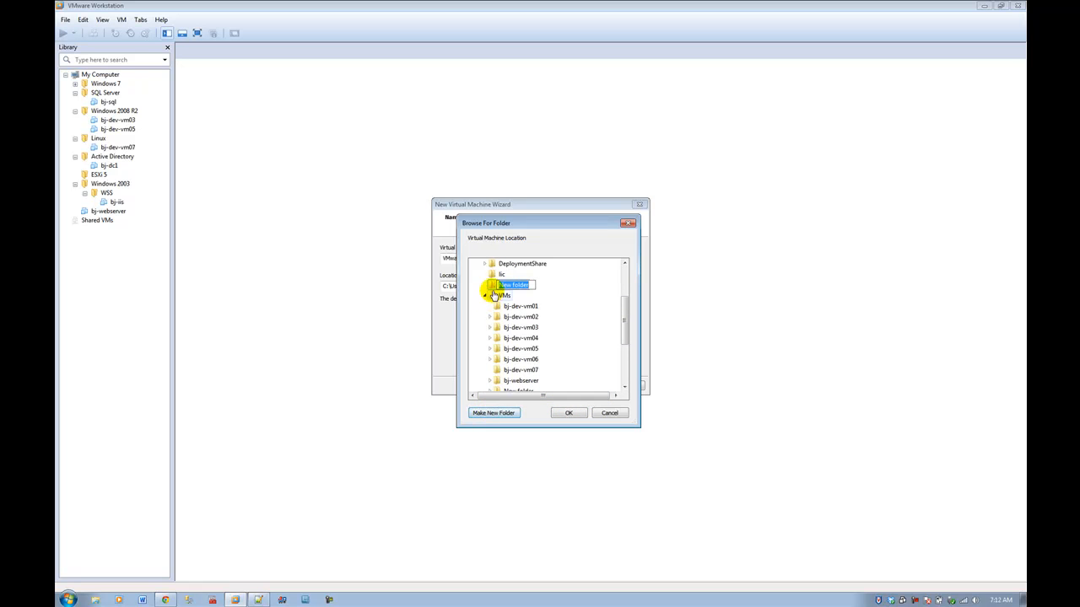
left_click(493, 286)
right_click(494, 287)
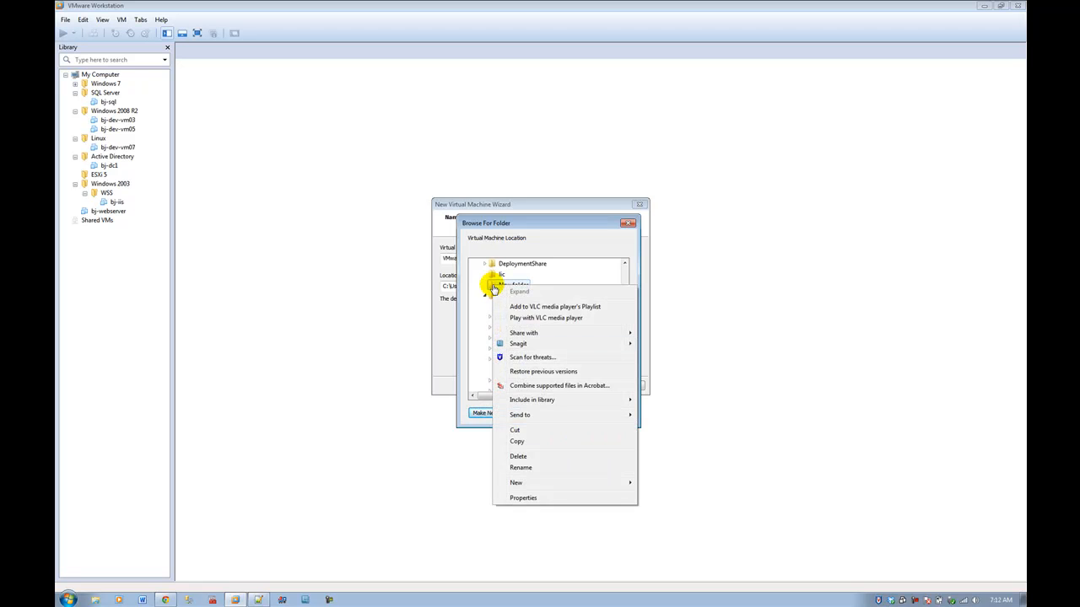
left_click(540, 456)
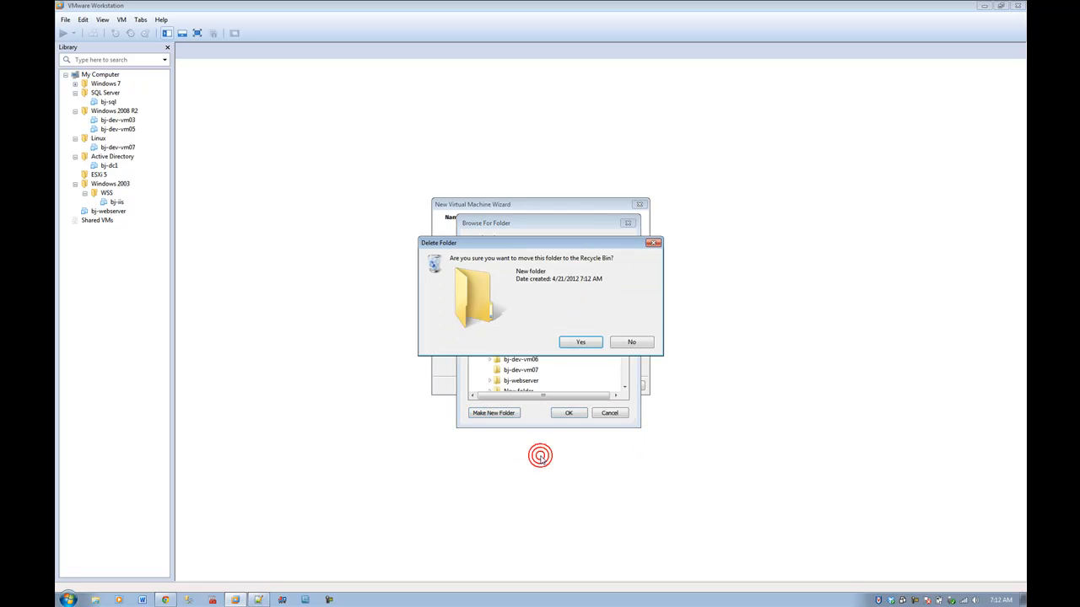
left_click(580, 341)
Step: Create a bj-esxi folder inside D:\VMs and use it as the machine location
left_click(503, 306)
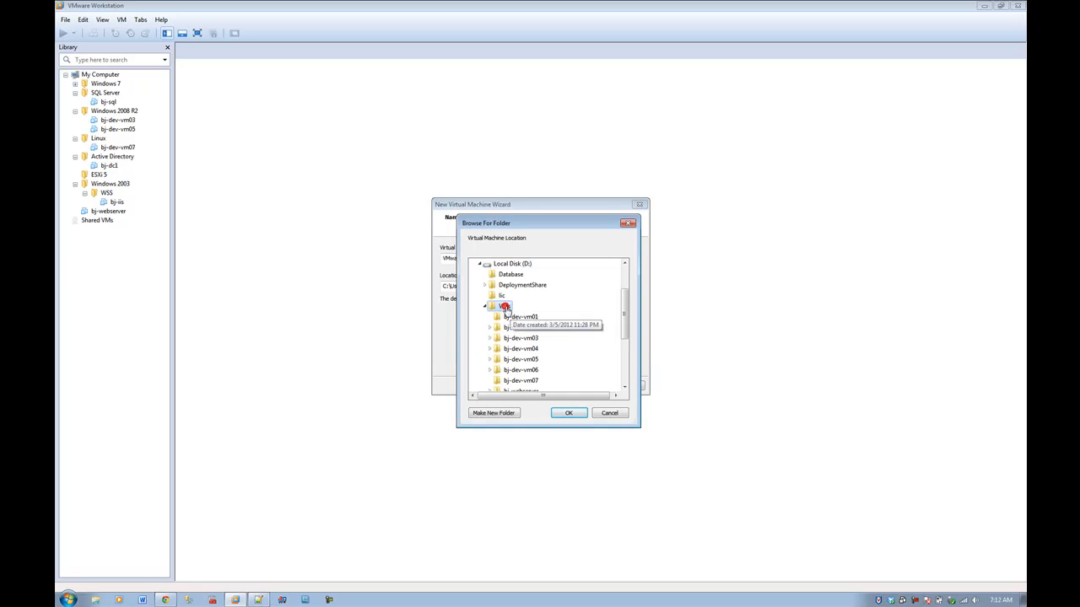
left_click(499, 416)
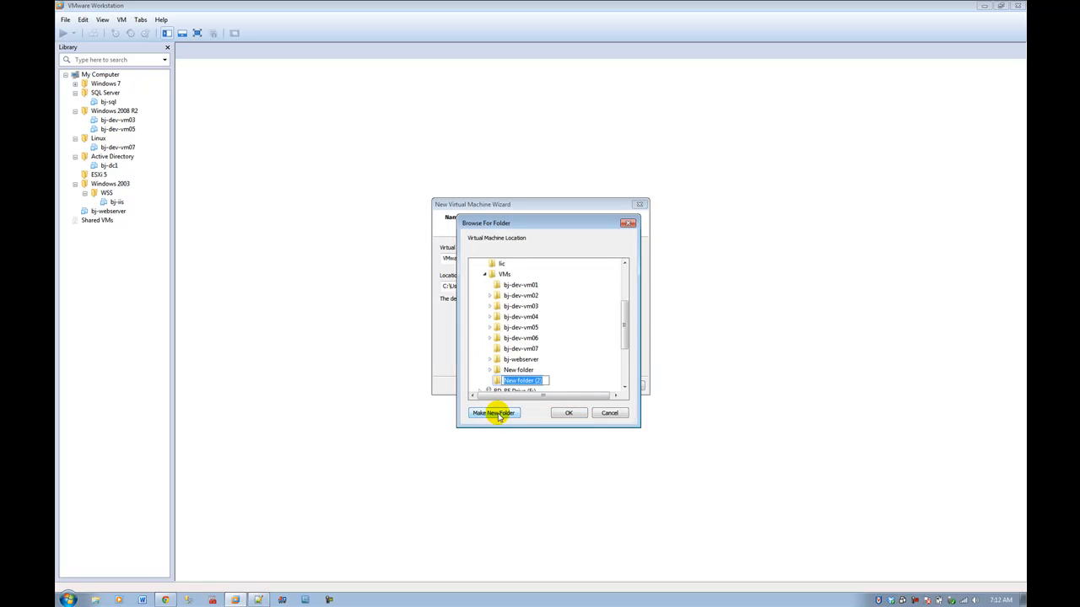
type("bj-esxi")
key("Return")
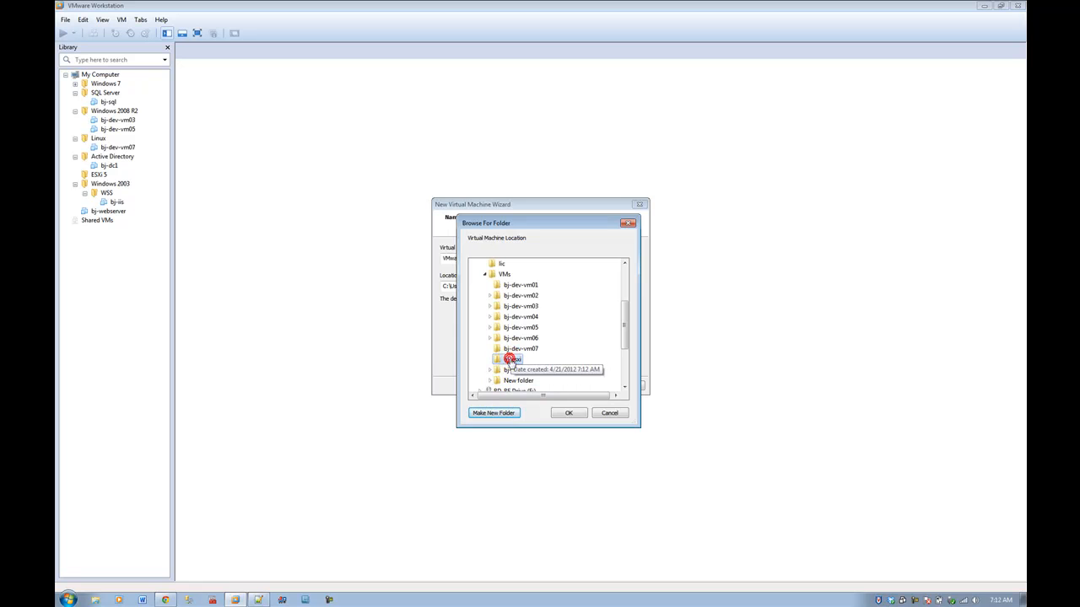
left_click(567, 414)
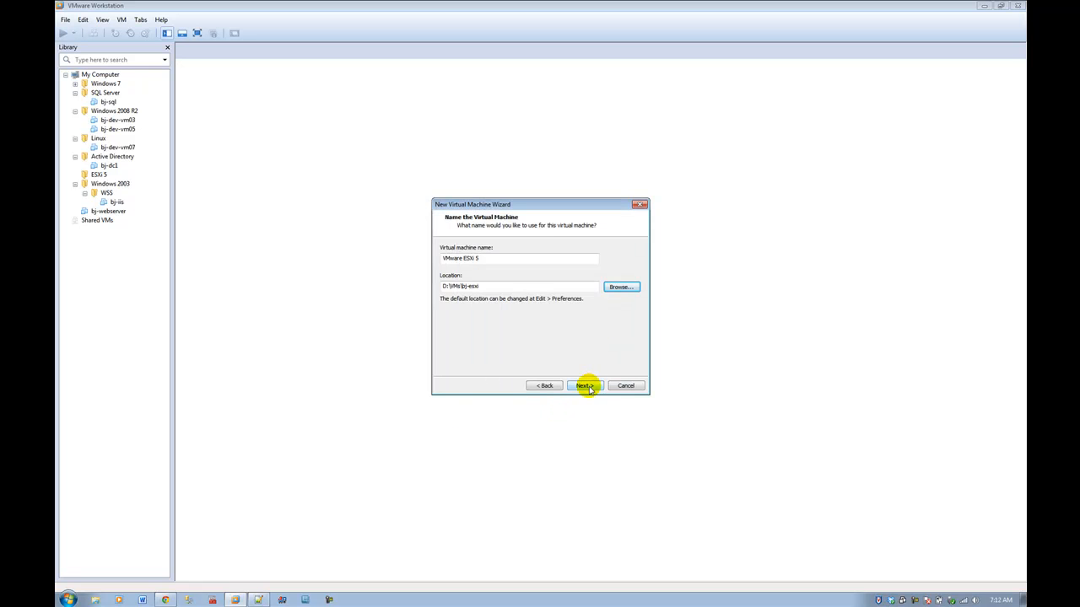
Step: Rename the virtual machine to bj-esxi and continue to the disk capacity page
left_click(588, 385)
left_click(545, 386)
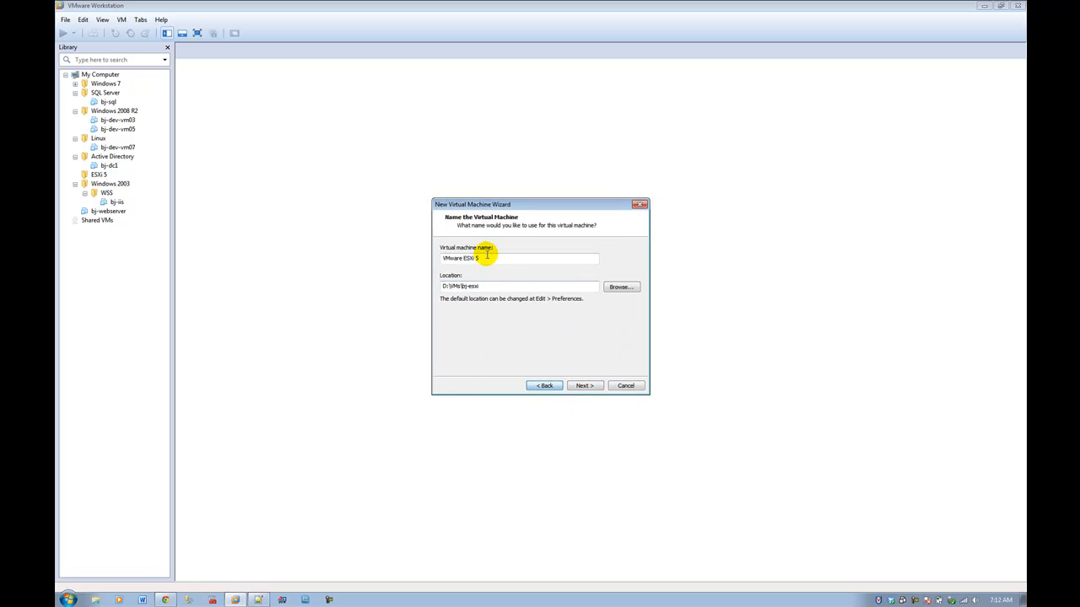
left_click_drag(486, 257, 398, 263)
type("bj-esxi")
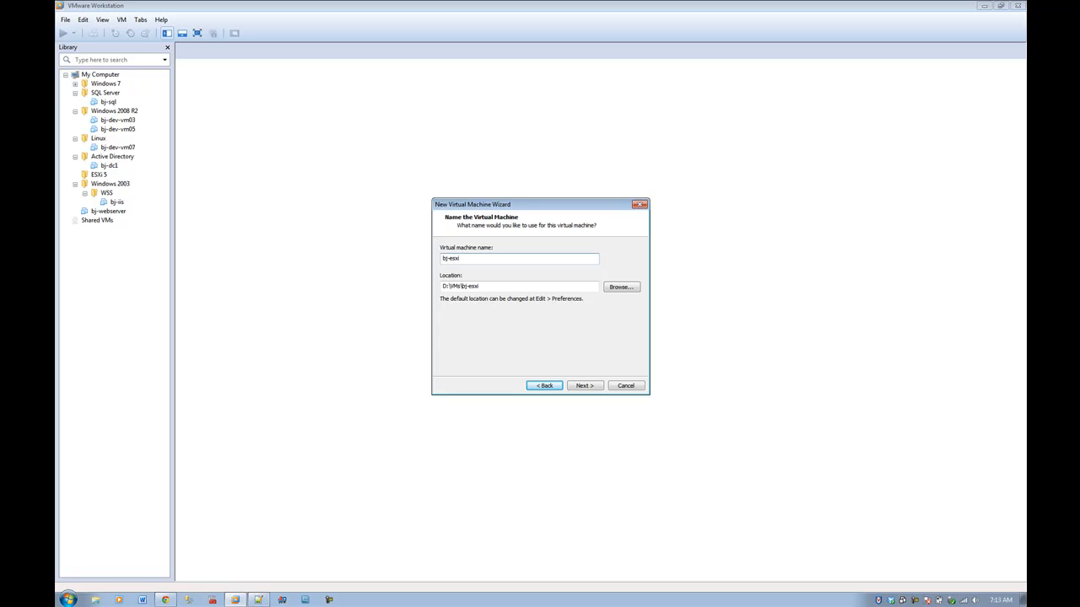
left_click(577, 386)
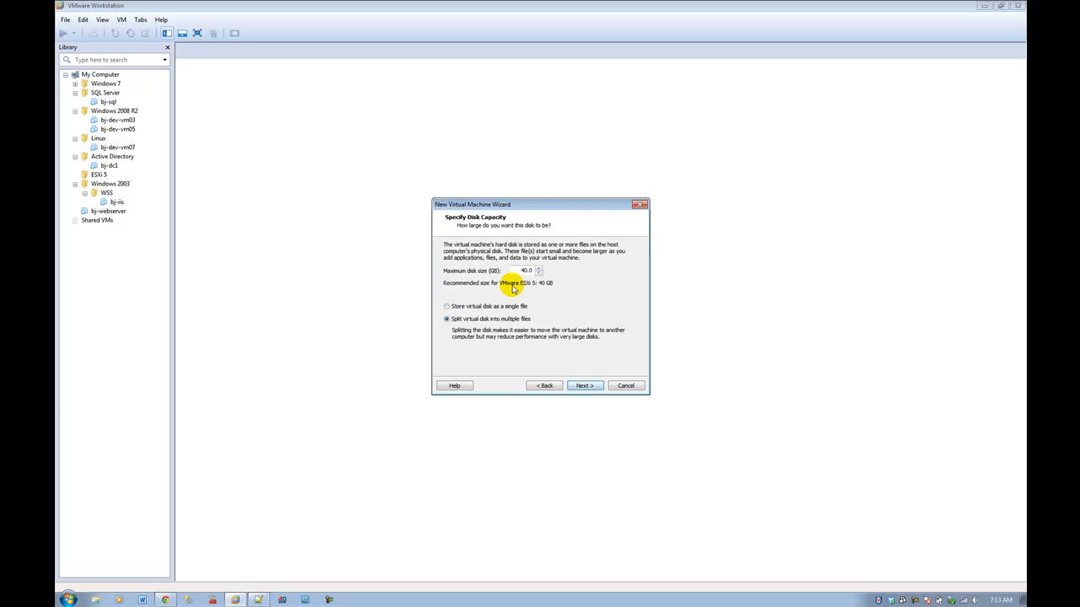
Step: Check the drives in the Computer window, then accept the 40 GB disk split into multiple files
left_click(68, 600)
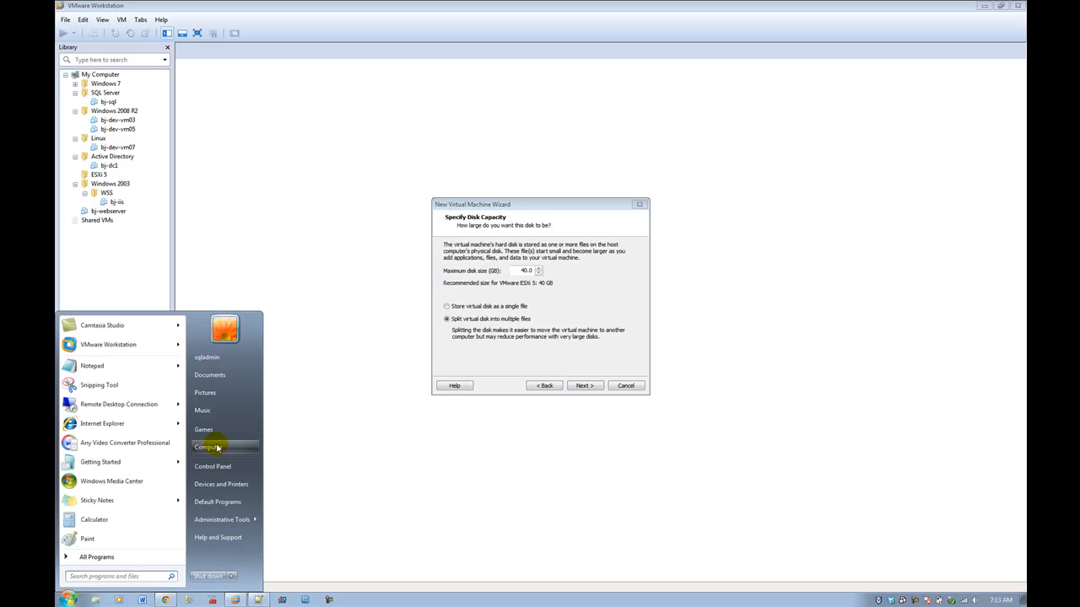
left_click(217, 448)
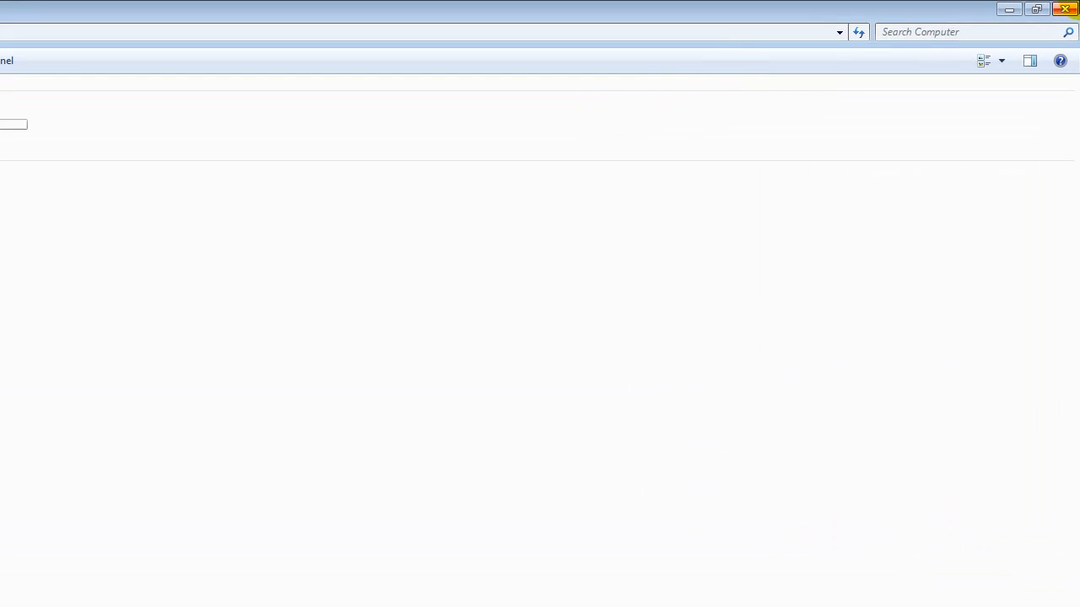
left_click(1068, 8)
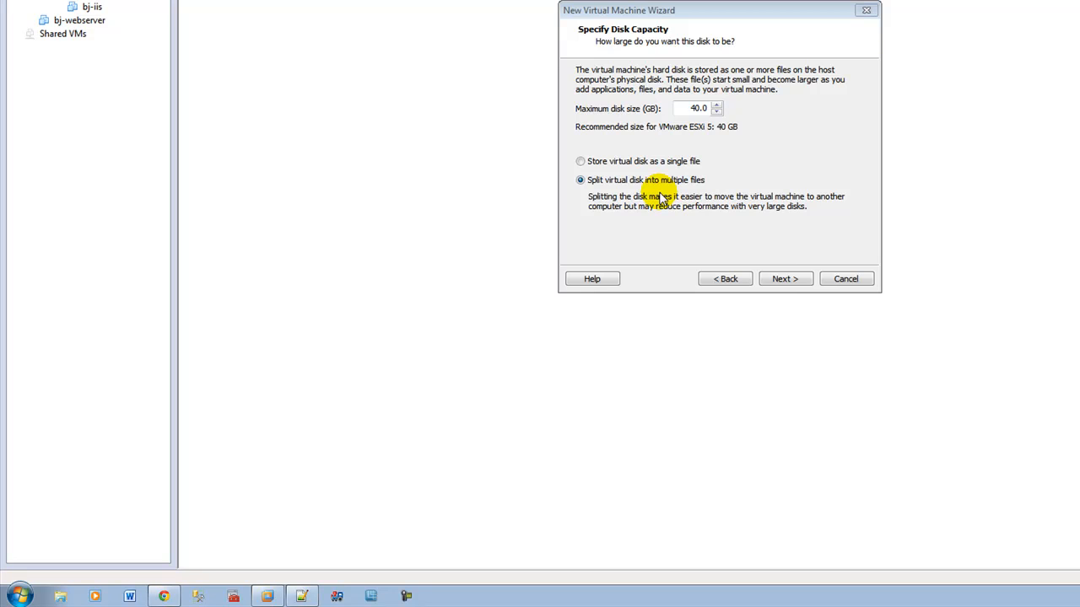
left_click(783, 279)
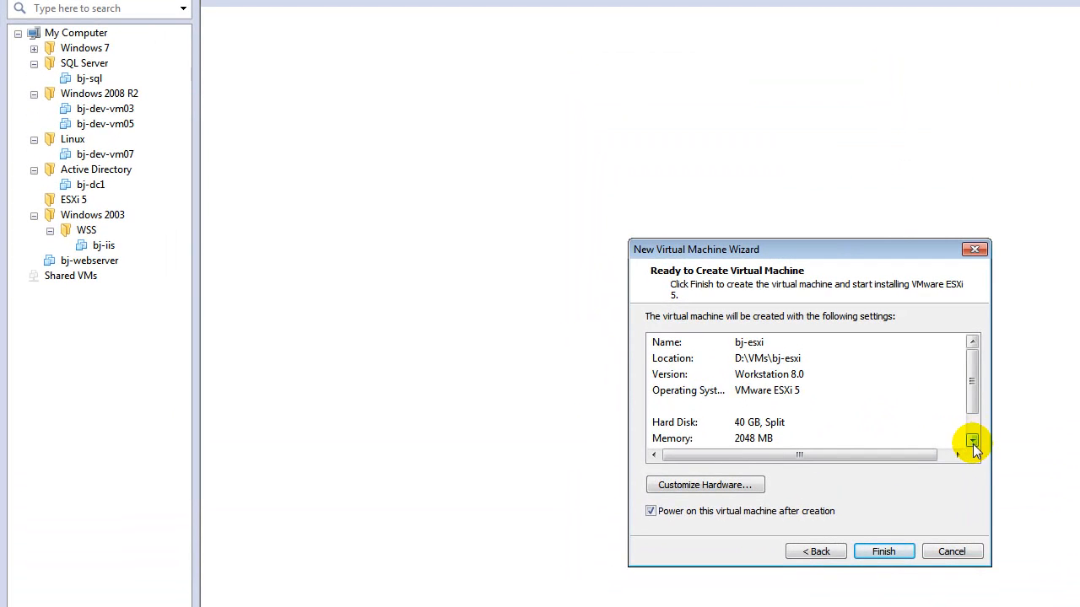
Step: Review the bj-esxi settings summary and finish, powering the machine on after creation
left_click(972, 442)
left_click(879, 555)
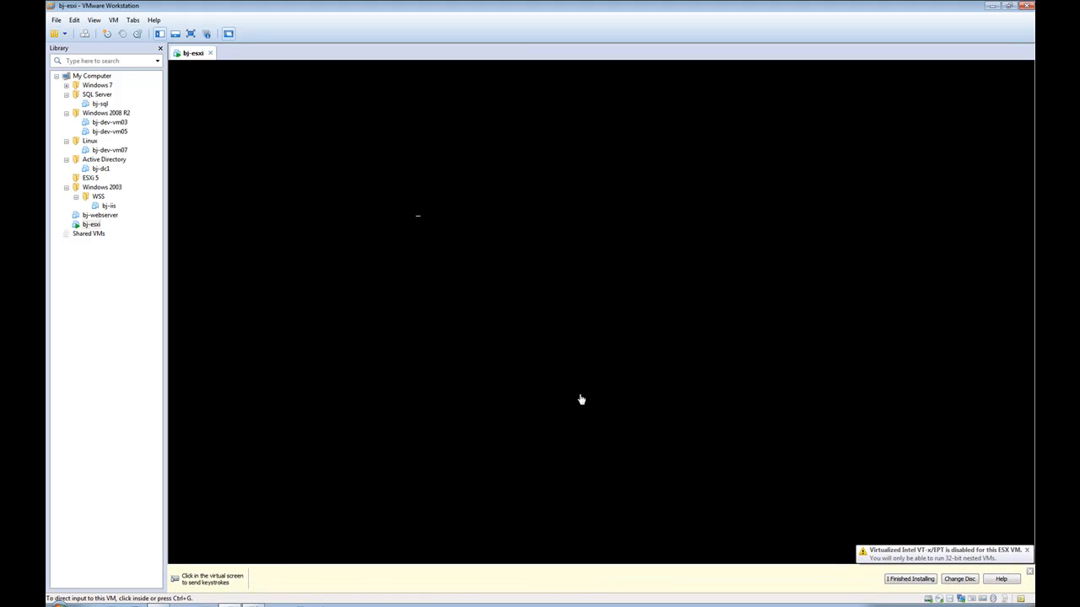
Step: Halt the bj-esxi boot countdown with the arrow keys, leaving the installer entry selected
left_click(653, 294)
key("Down")
key("Up")
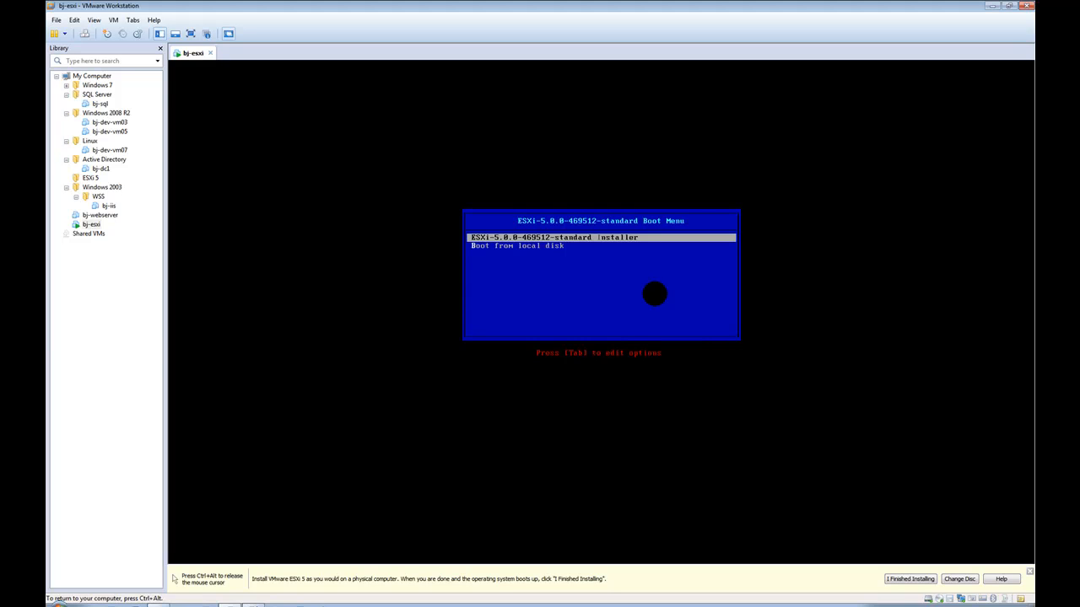
Step: Launch the ESXi-5.0.0-469512-standard installer entry from the boot menu and load the installer
key("Down")
key("Up")
key("Down")
key("Up")
key("Down")
key("Up")
key("Return")
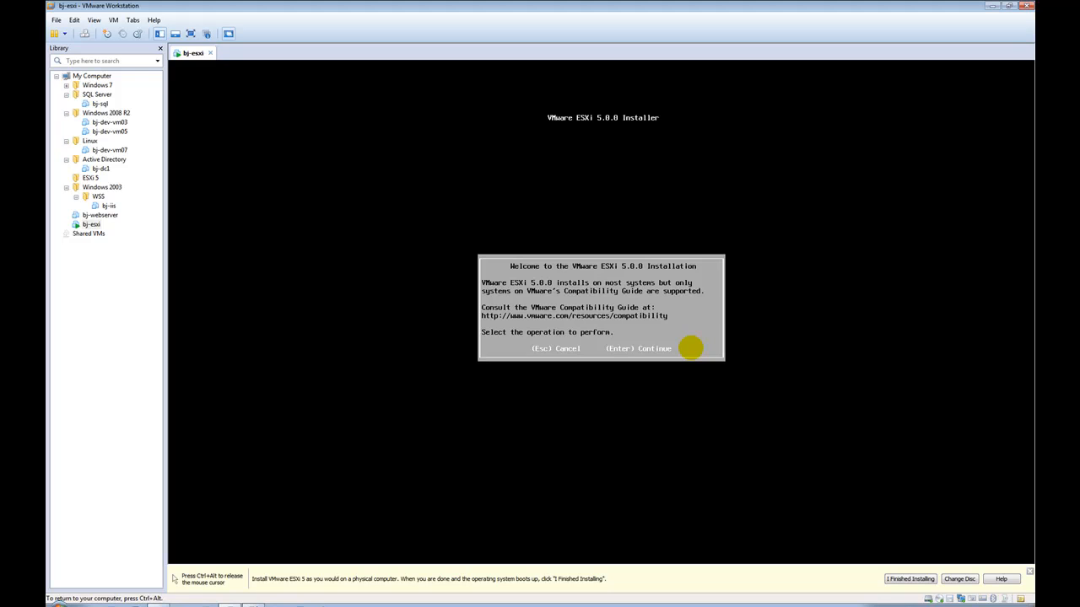
Step: Continue past the ESXi installer welcome screen and accept the licence agreement
key("Return")
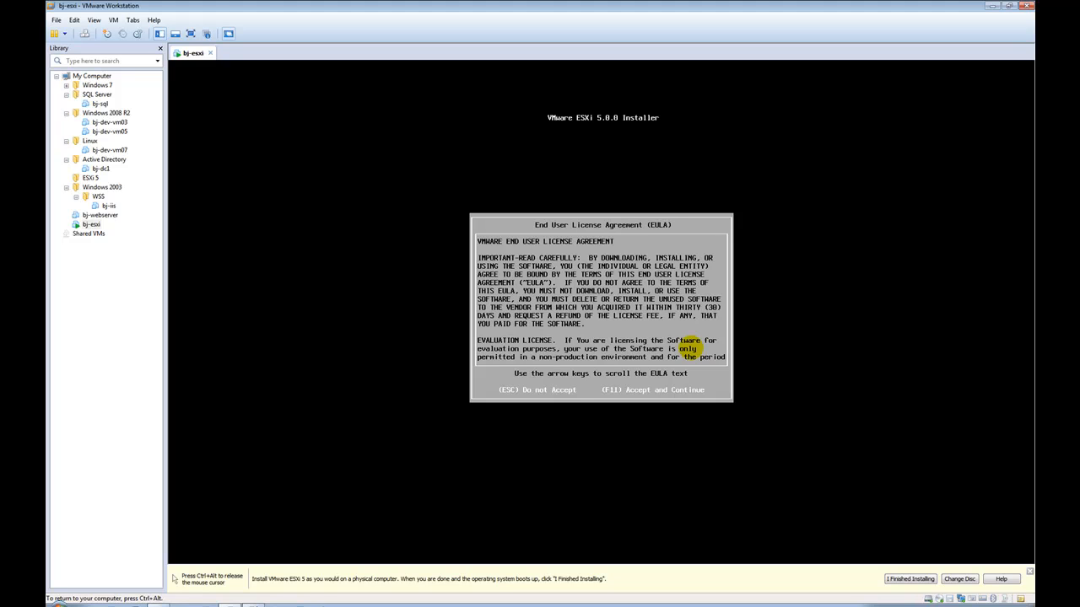
key("F11")
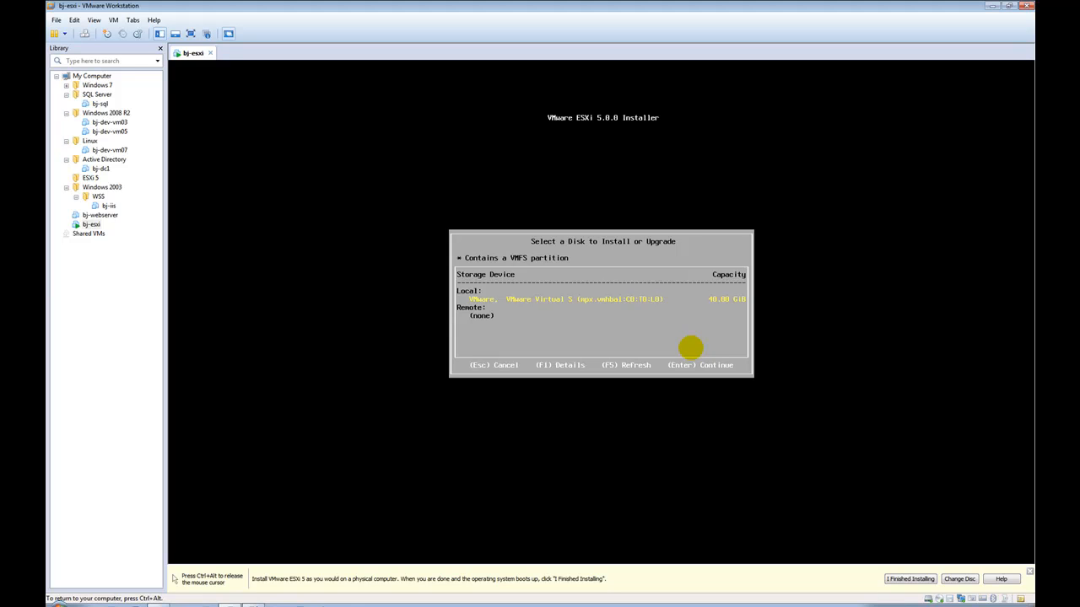
Step: Install onto the 40 GB local disk, keep US Default keyboard, and enter and confirm the root password
key("Return")
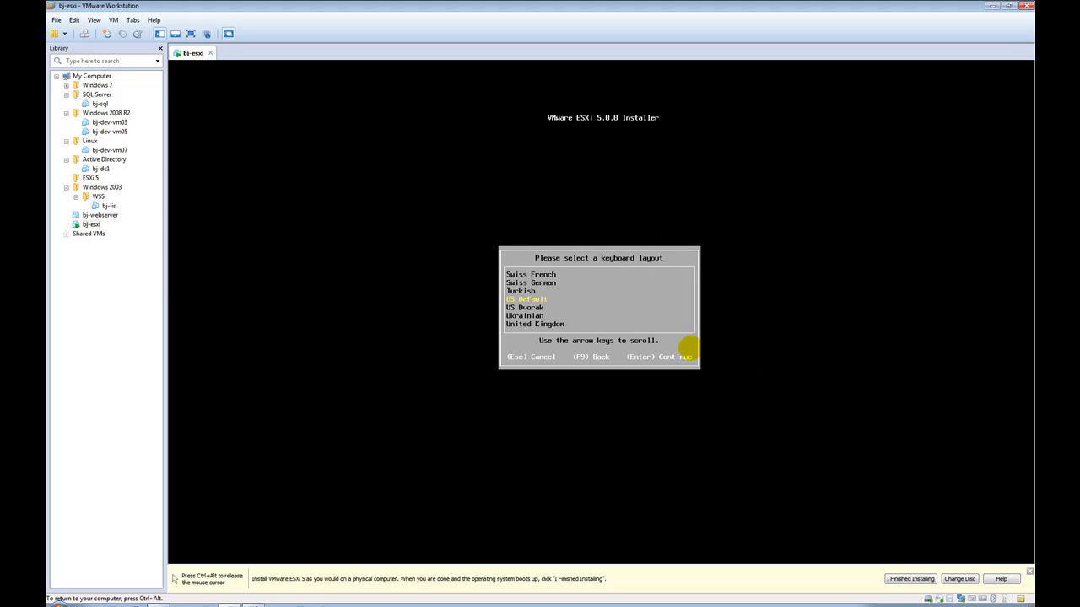
key("Return")
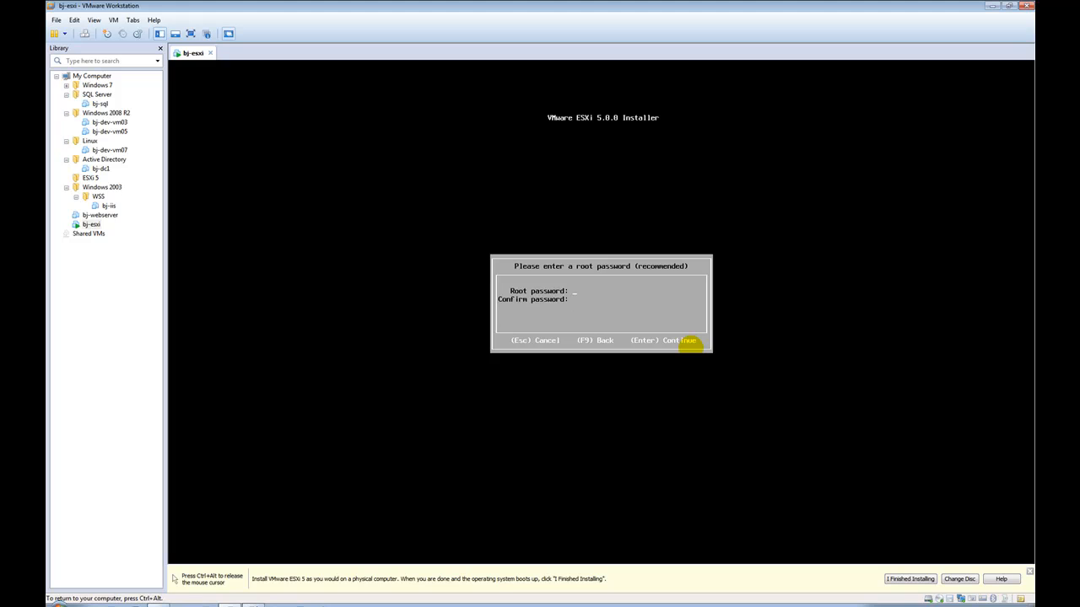
type("p")
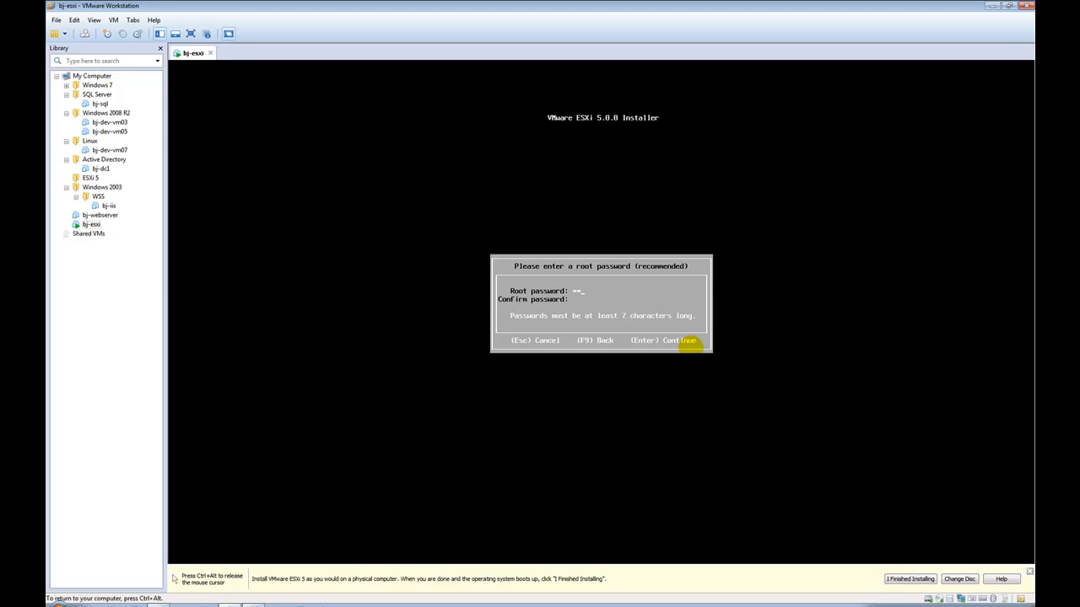
type("******")
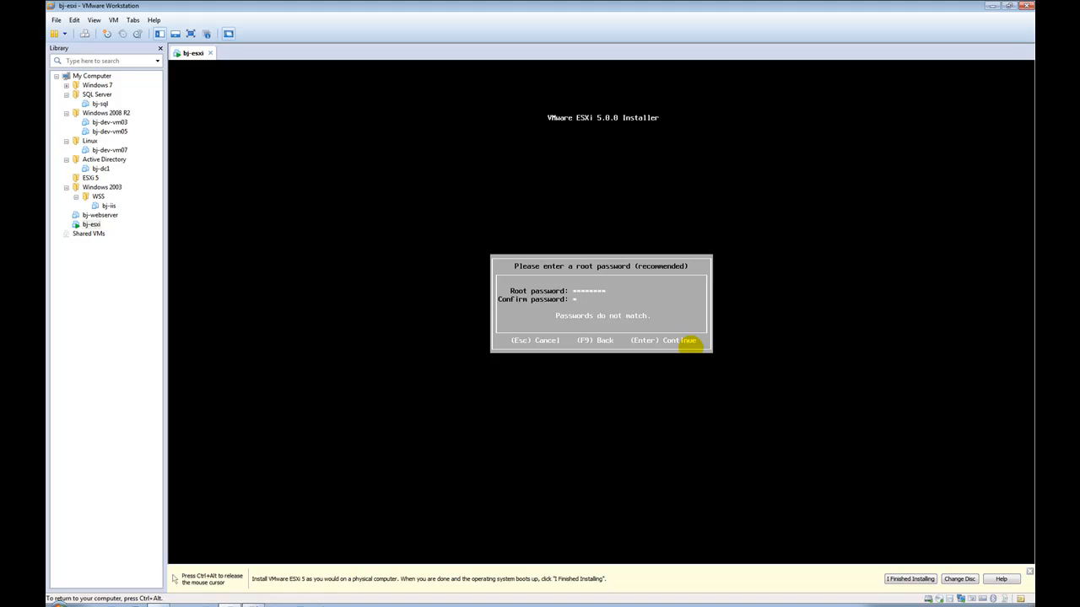
type("*****")
Step: Accept the root password, dismiss the installation reminder bar, and return keyboard focus to the VM
key("Return")
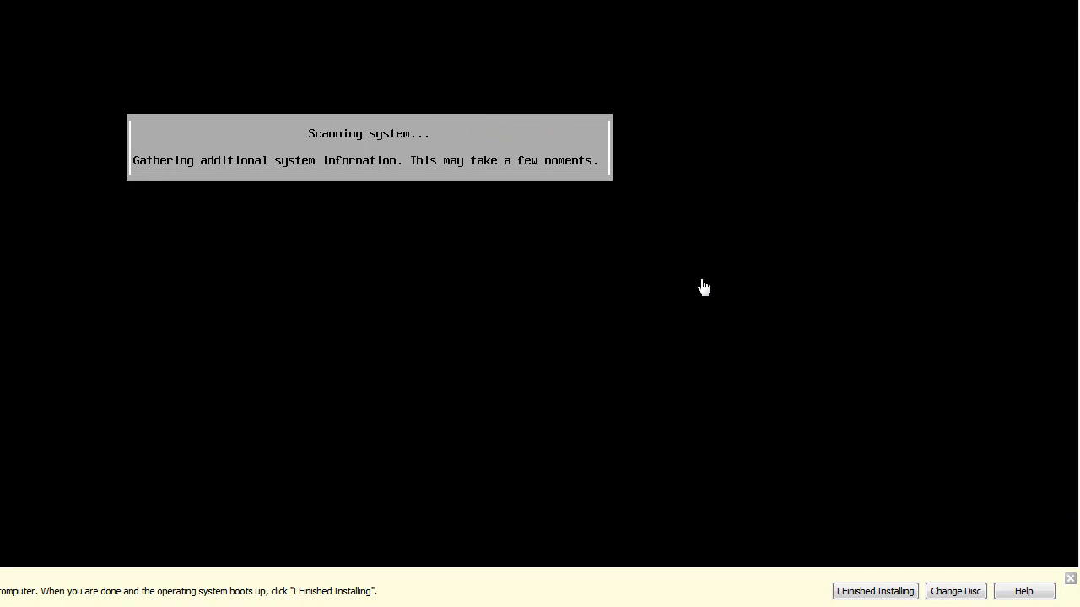
left_click(1069, 579)
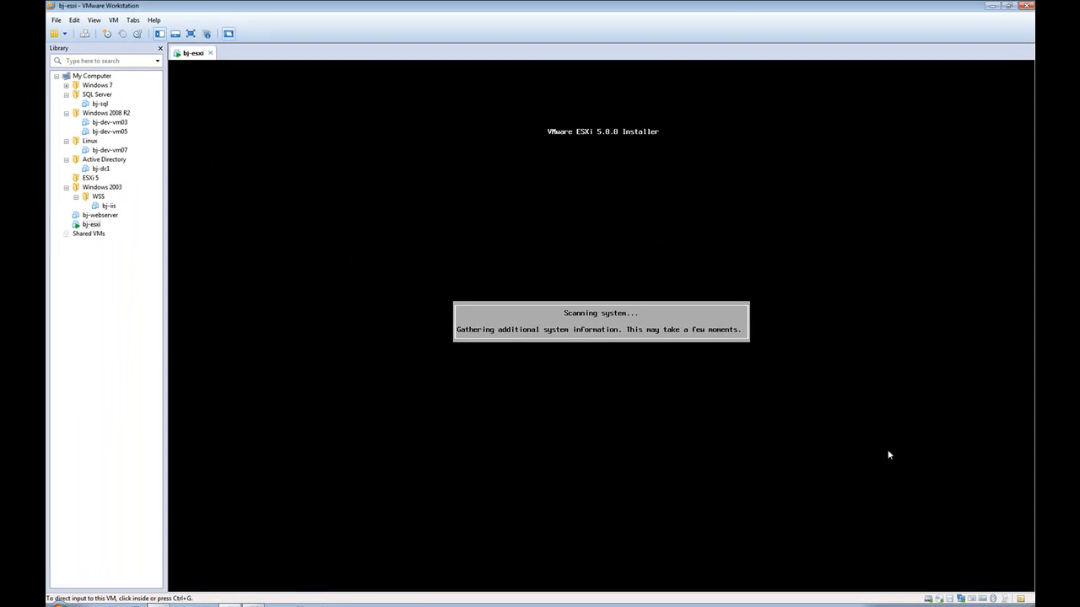
left_click(631, 330)
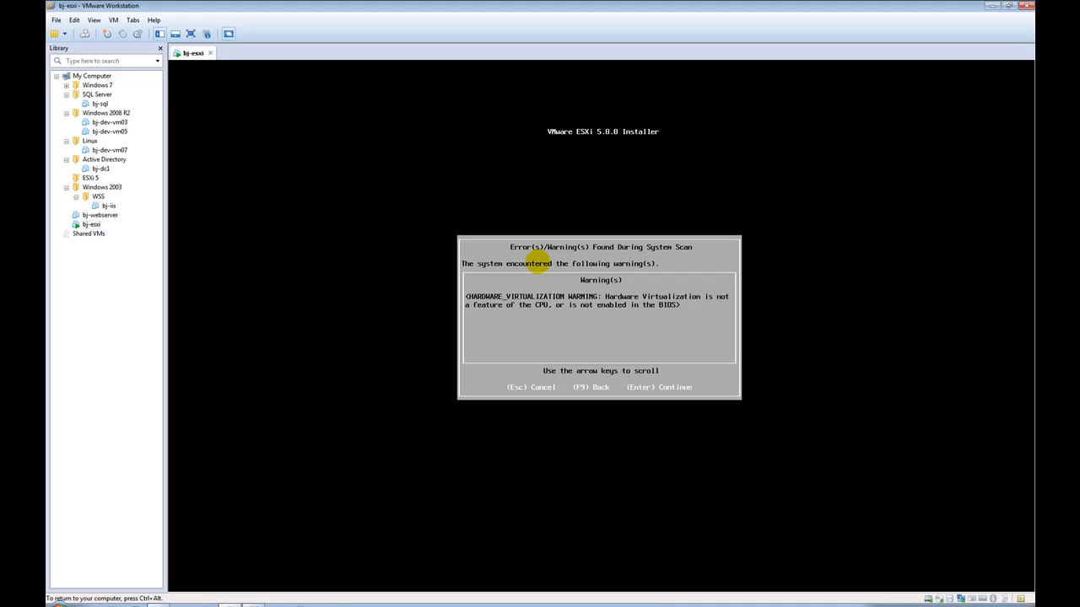
key("ctrl+alt")
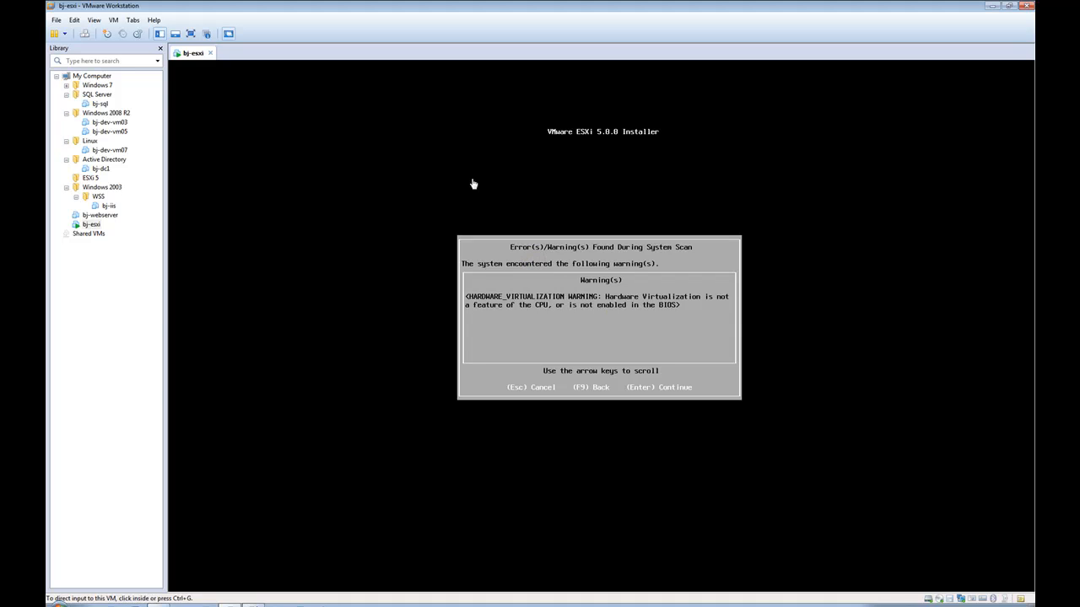
right_click(182, 54)
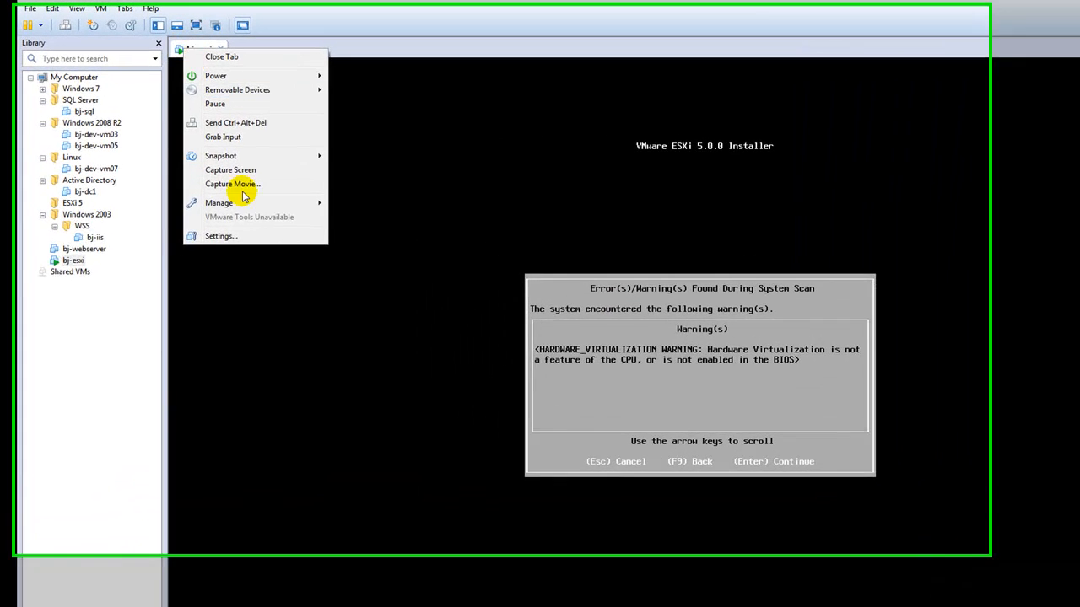
left_click(233, 204)
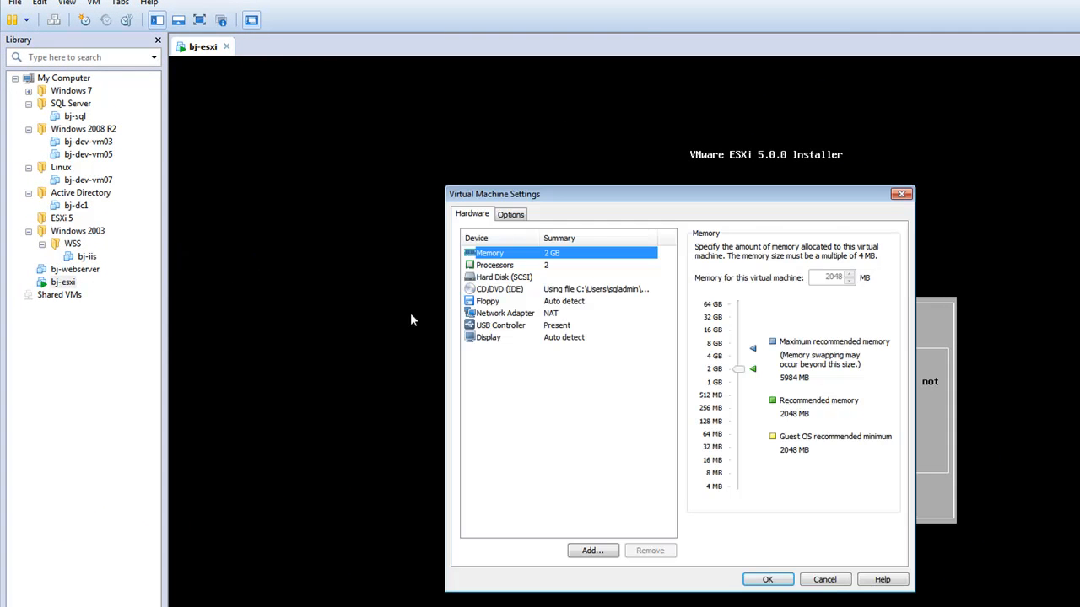
left_click(531, 267)
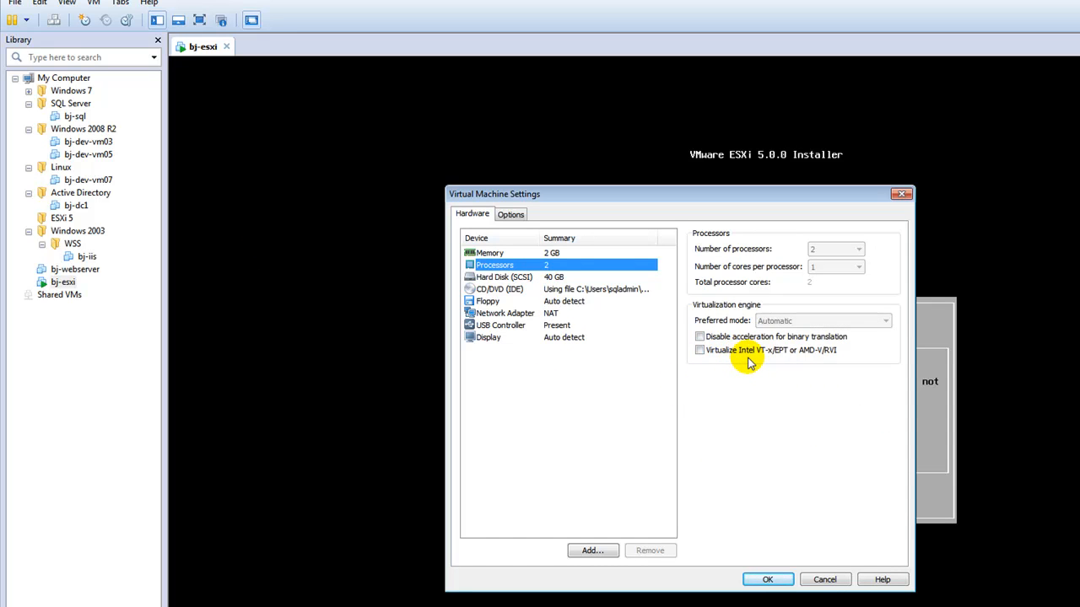
left_click(822, 580)
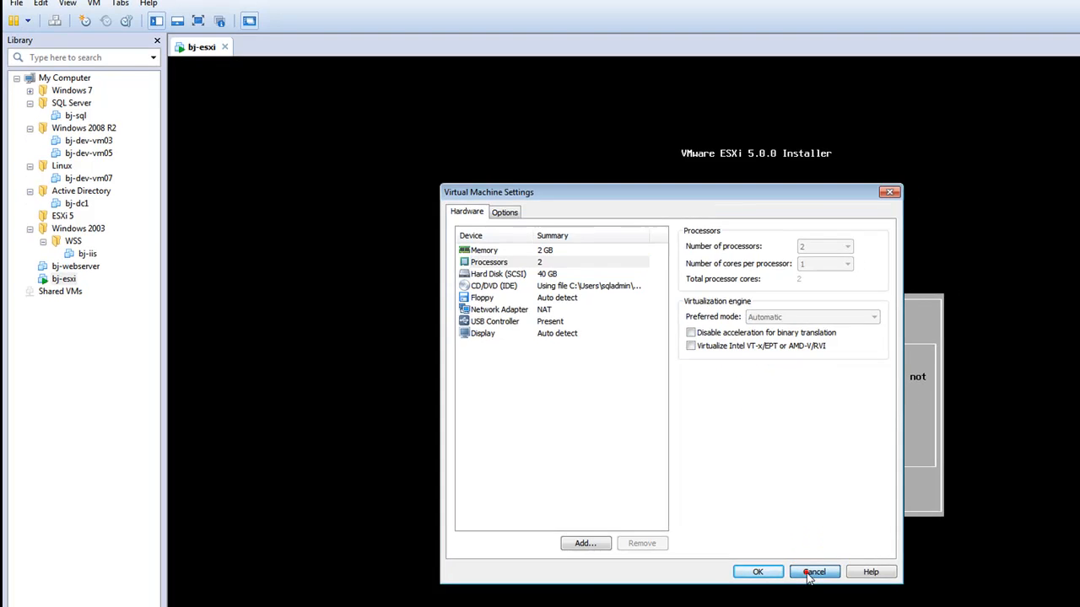
left_click(702, 384)
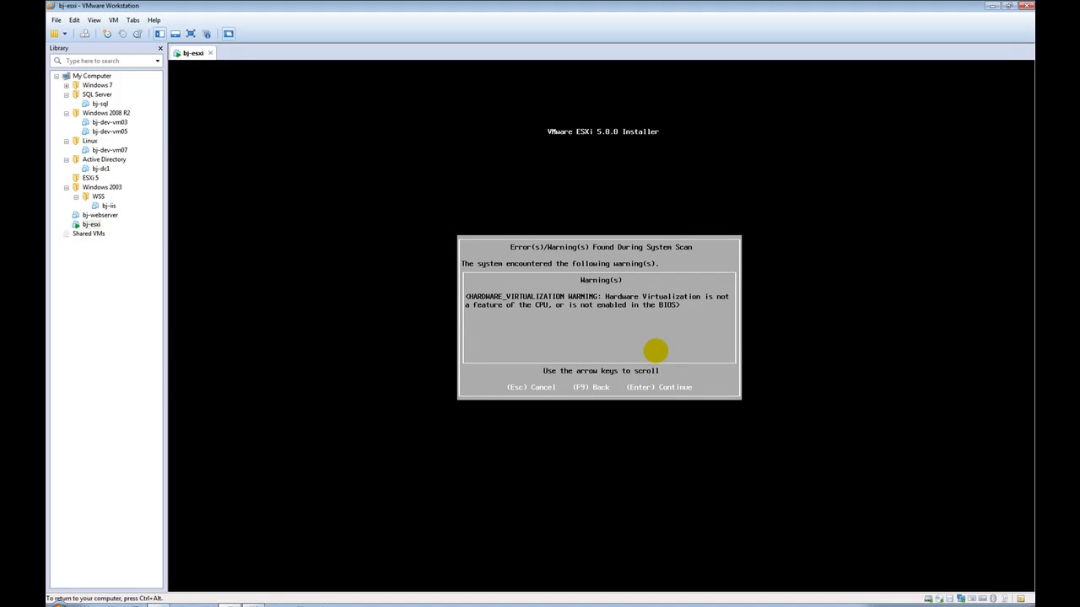
Step: Continue past the hardware virtualization warning toward the Confirm Install screen
key("Return")
key("Return")
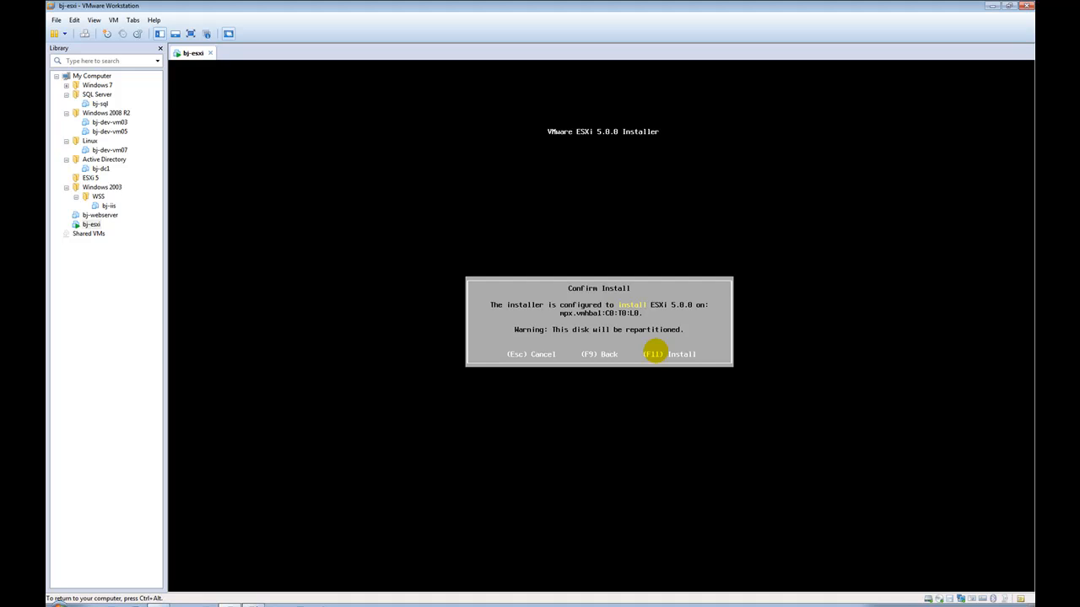
Step: Start the ESXi 5.0.0 installation and release input from the VM once it completes
key("F11")
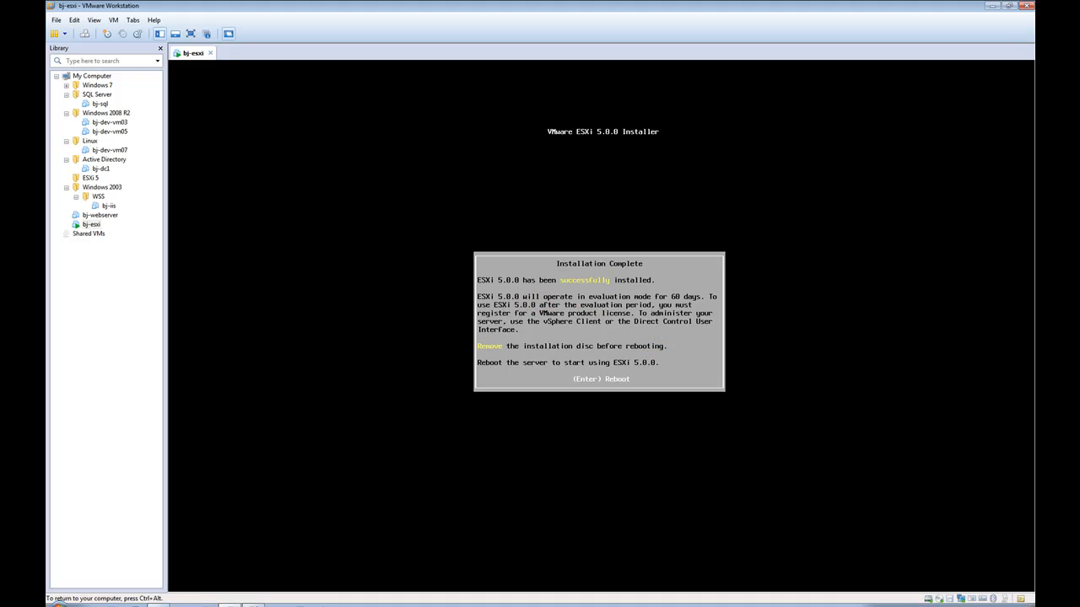
key("ctrl+alt")
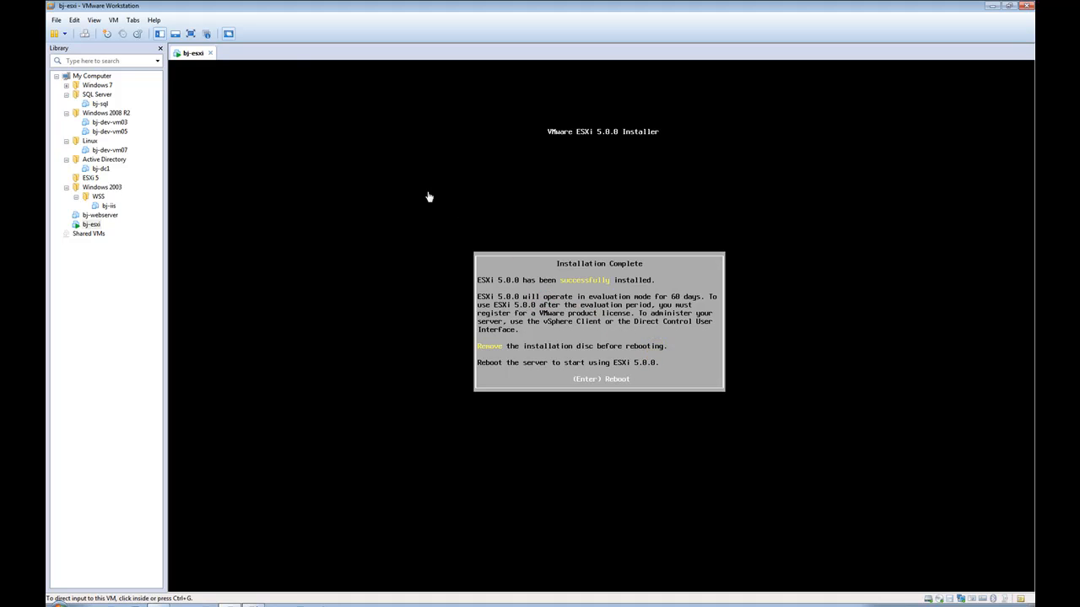
Step: Switch bj-esxi's CD/DVD (IDE) drive from the installer ISO to Use physical drive (Auto detect)
right_click(187, 54)
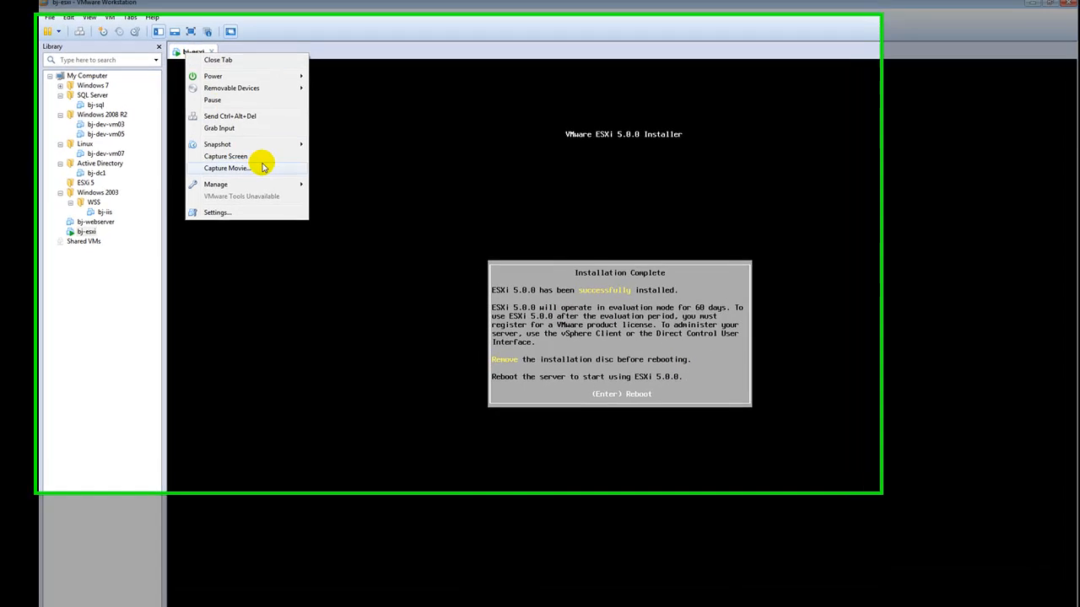
left_click(286, 250)
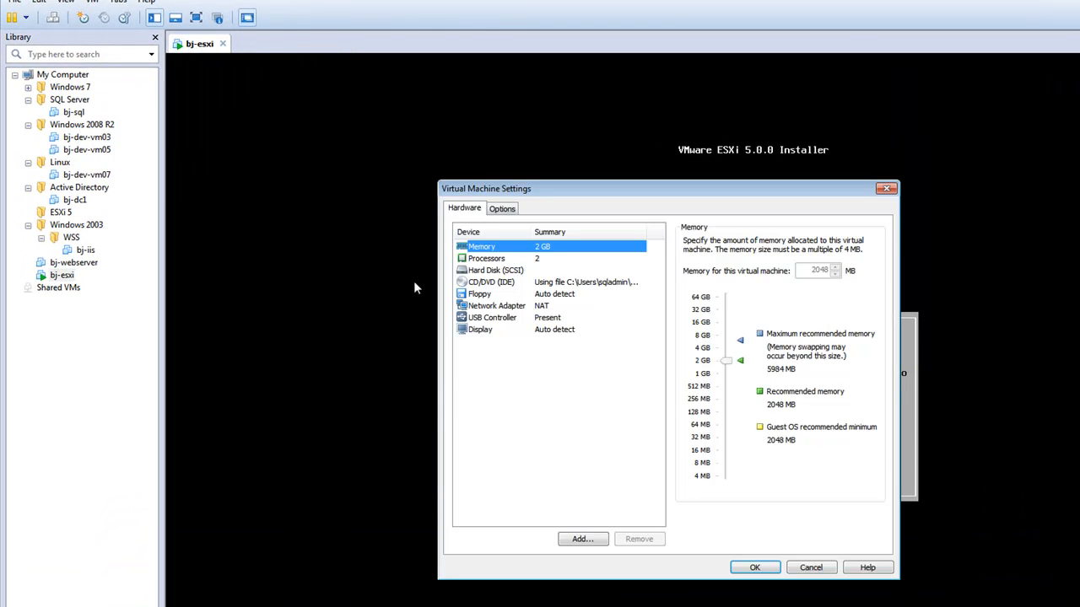
left_click(507, 282)
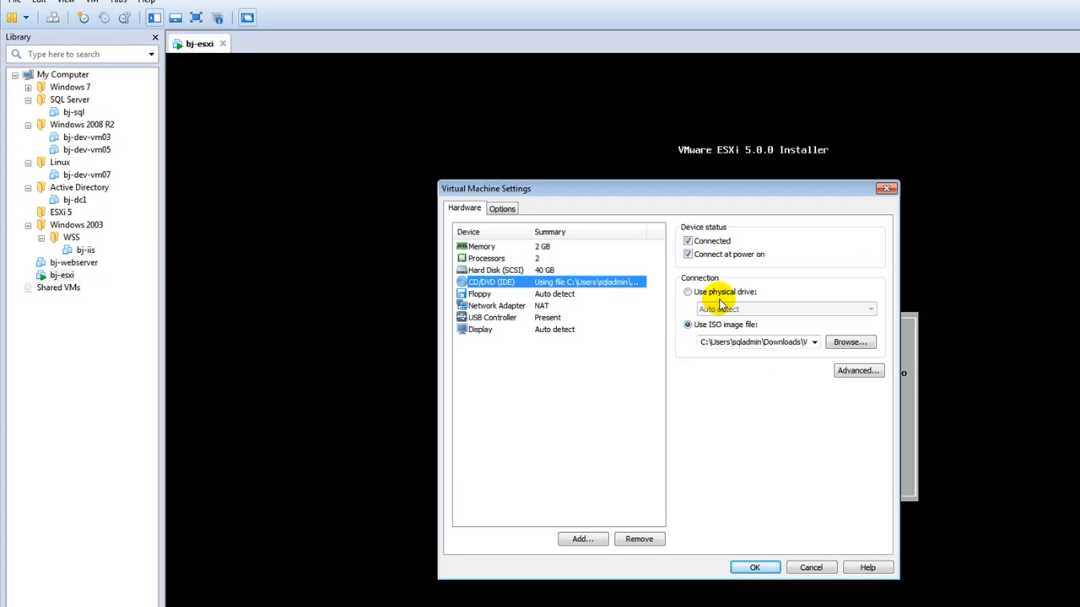
left_click(717, 293)
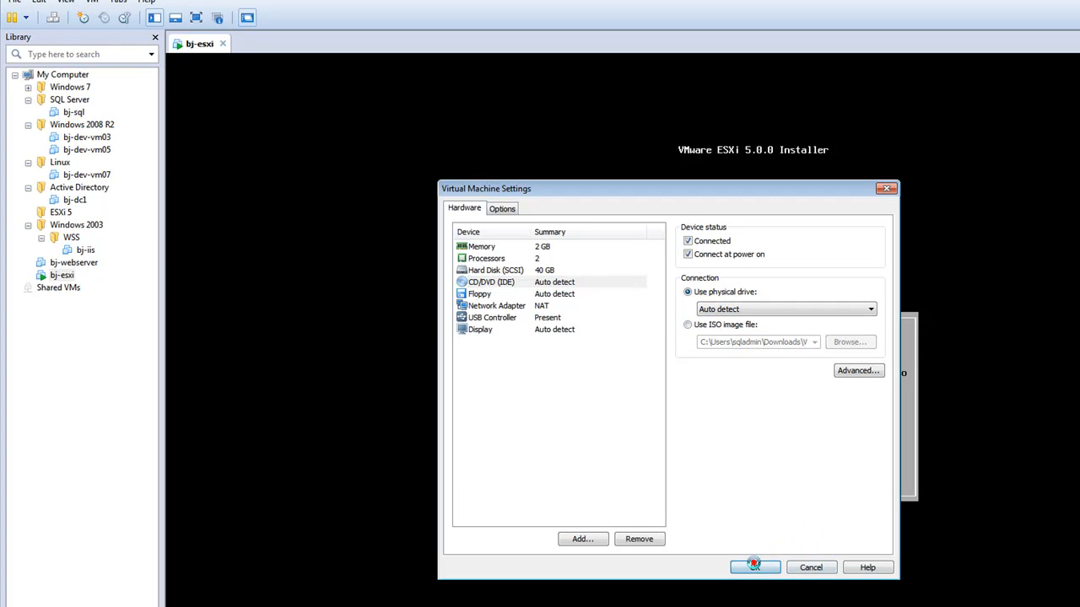
left_click(754, 567)
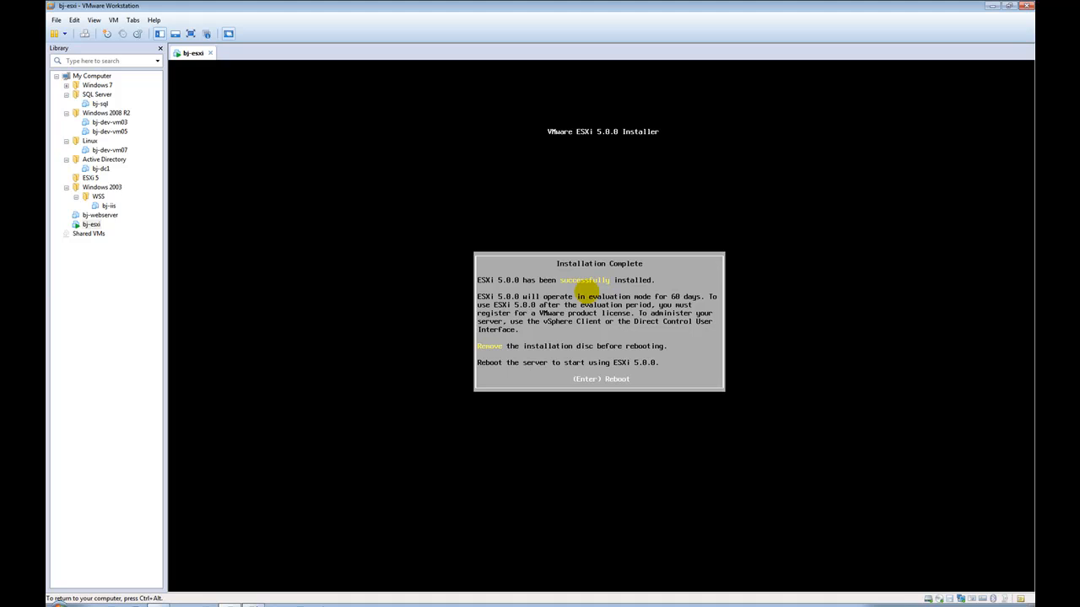
Step: Reboot the freshly installed server into its ESXi 5.0.0 console
key("Return")
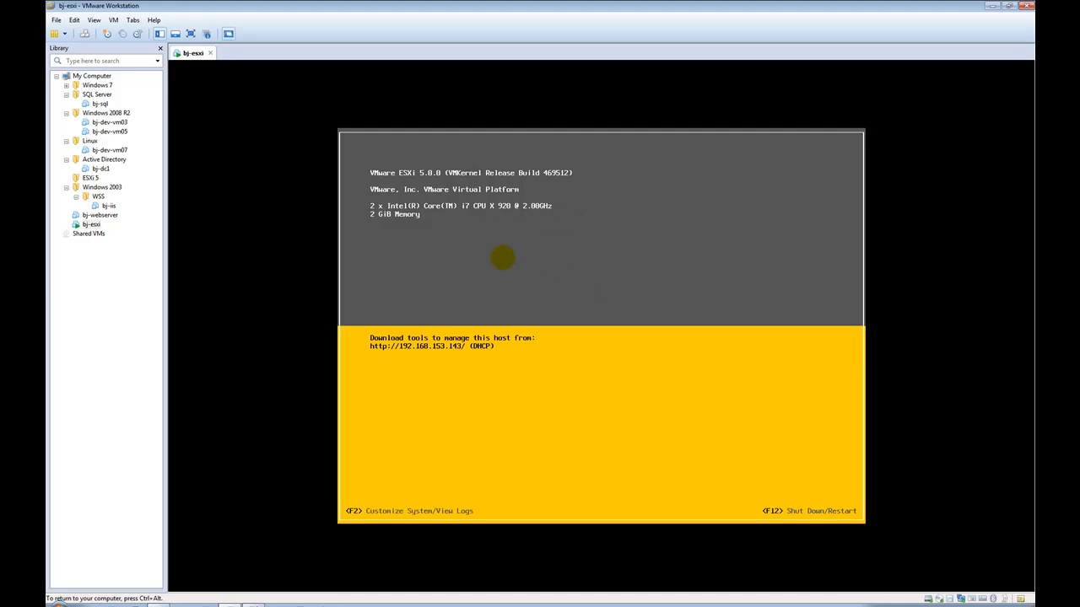
Step: Authenticate as root at the ESXi shutdown prompt and shut the bj-esxi host down
key("ctrl+alt")
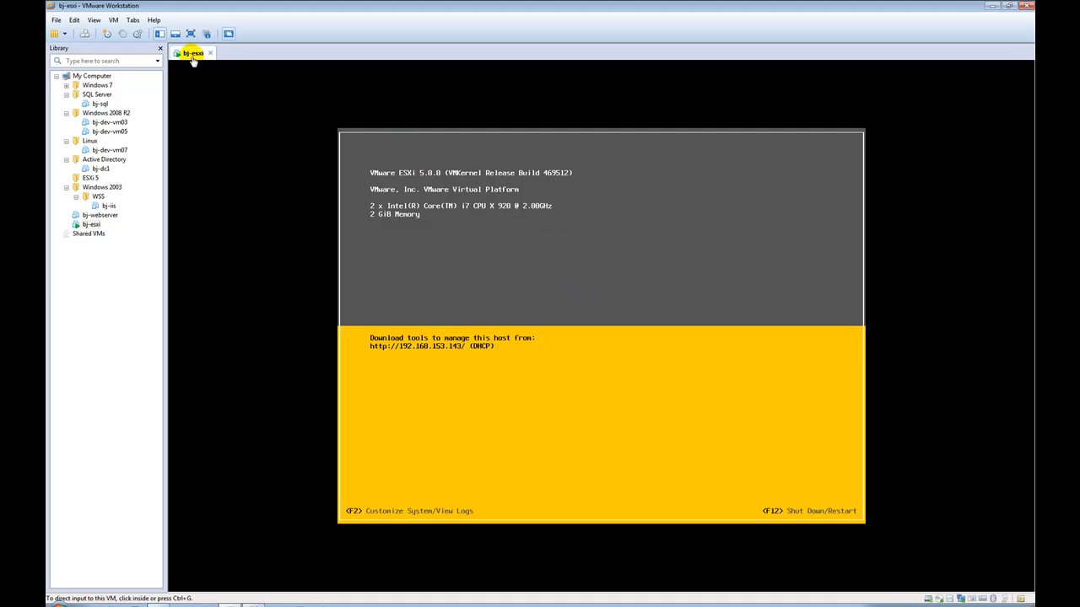
left_click(486, 392)
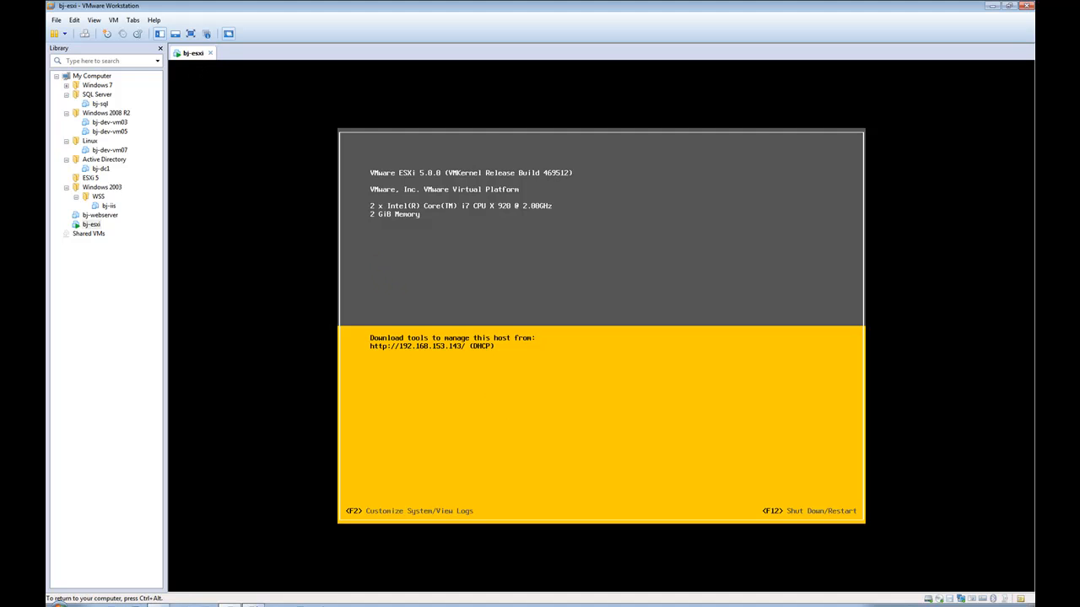
key("F2")
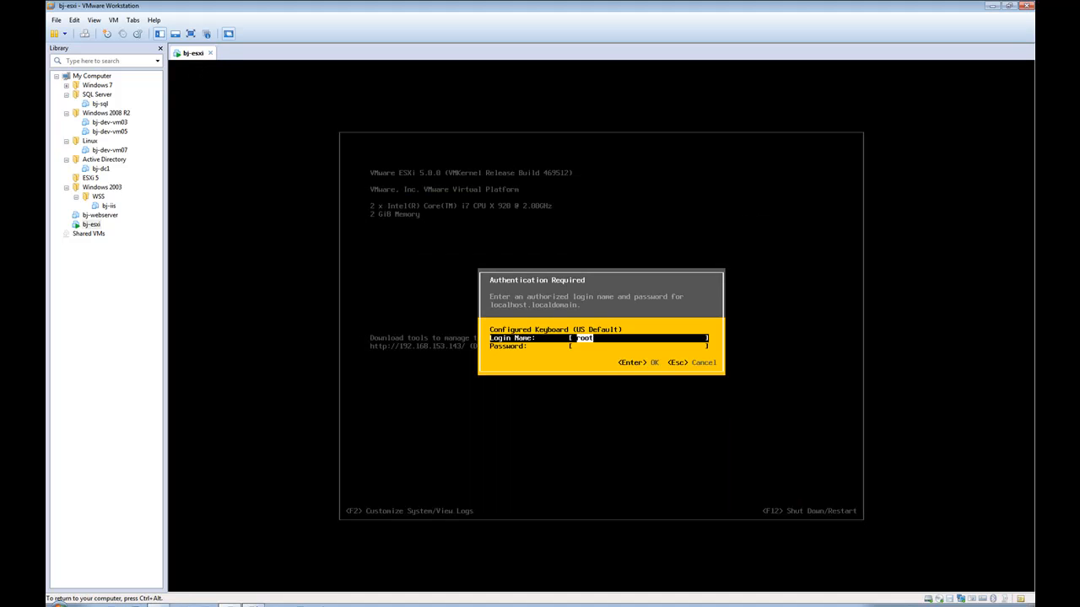
key("Tab")
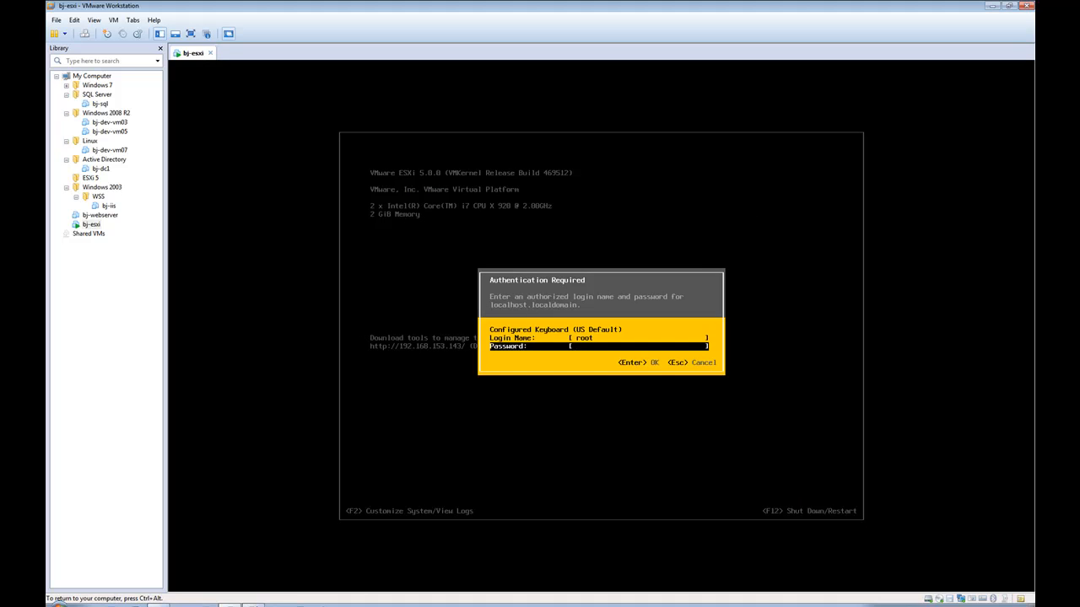
type("********")
key("Return")
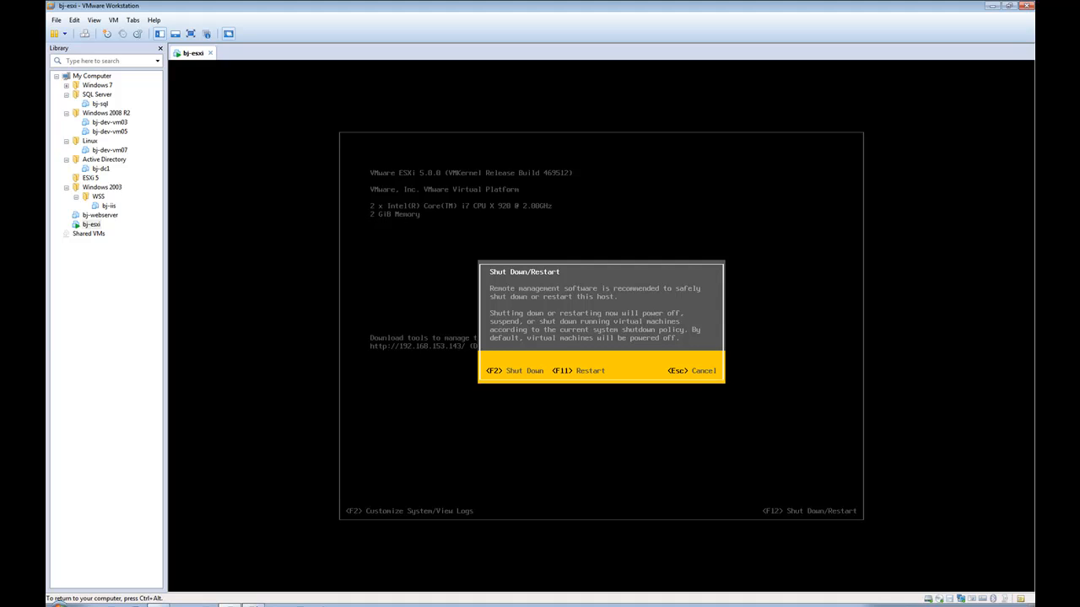
key("F2")
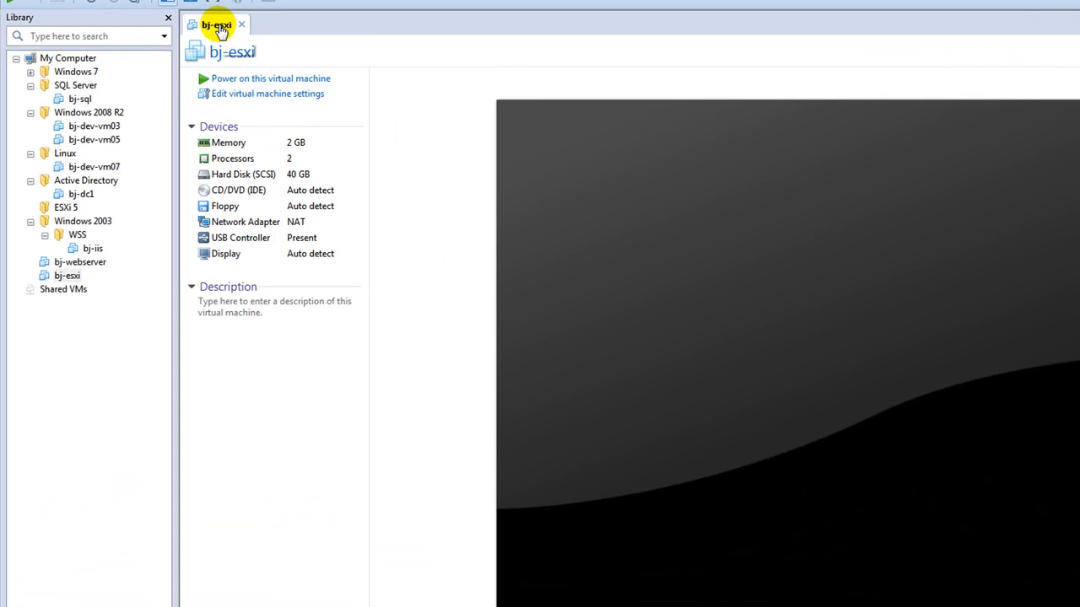
Step: Enable Virtualize Intel VT-x/EPT or AMD-V/RVI on bj-esxi's processors, preferred mode Intel VT-x or AMD-V
left_click(241, 95)
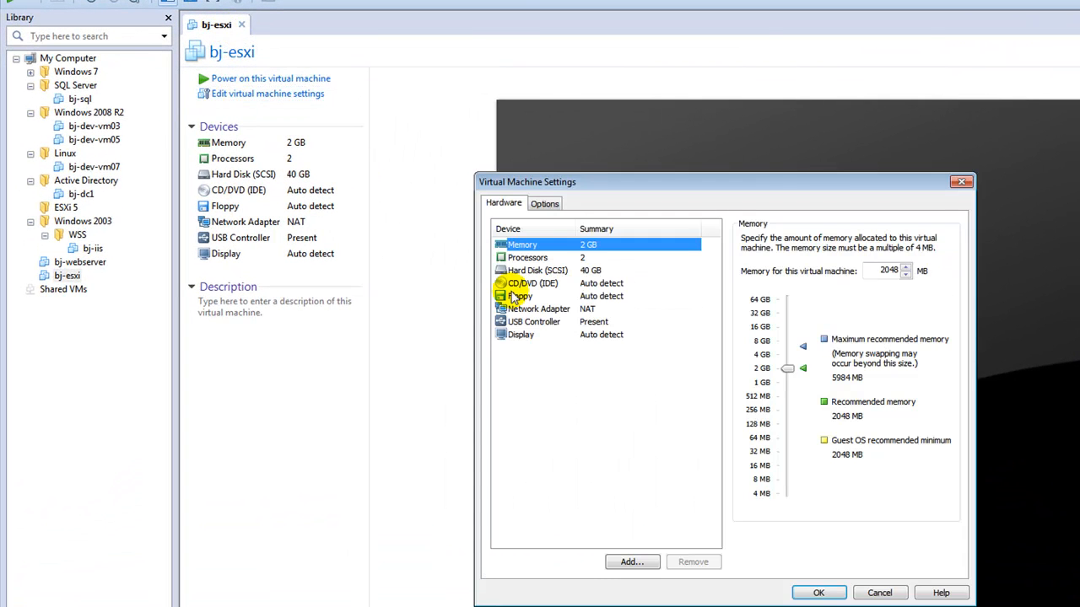
left_click(550, 259)
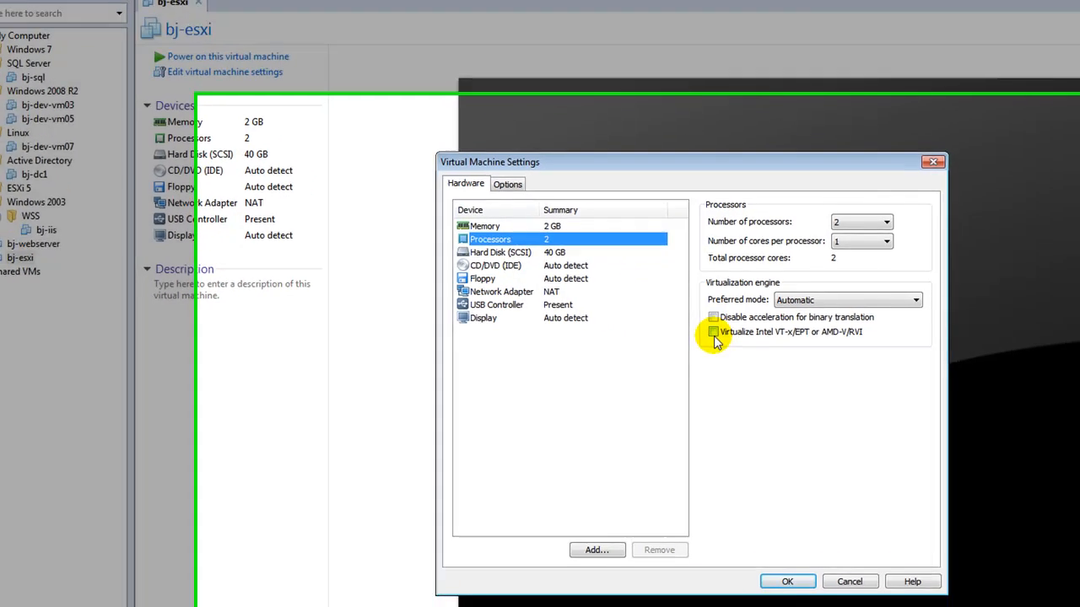
left_click(747, 349)
left_click(680, 223)
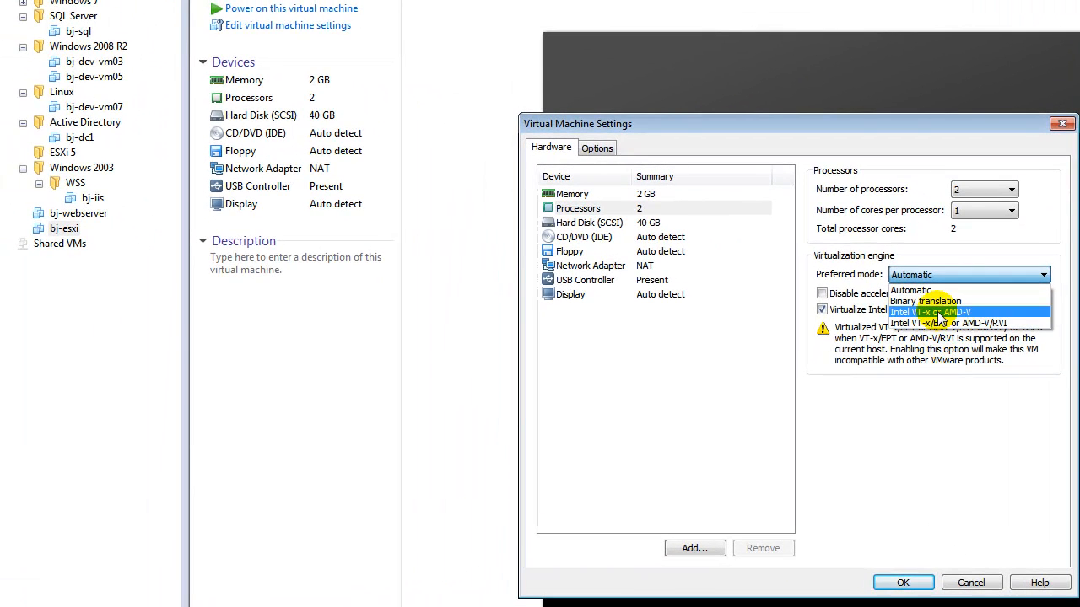
left_click(939, 312)
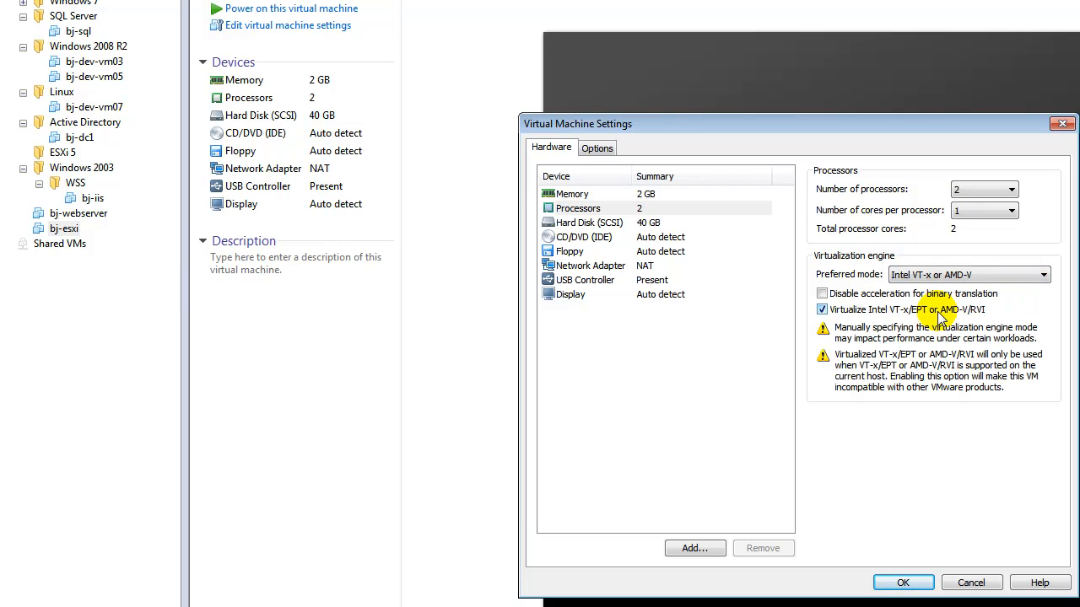
left_click(902, 582)
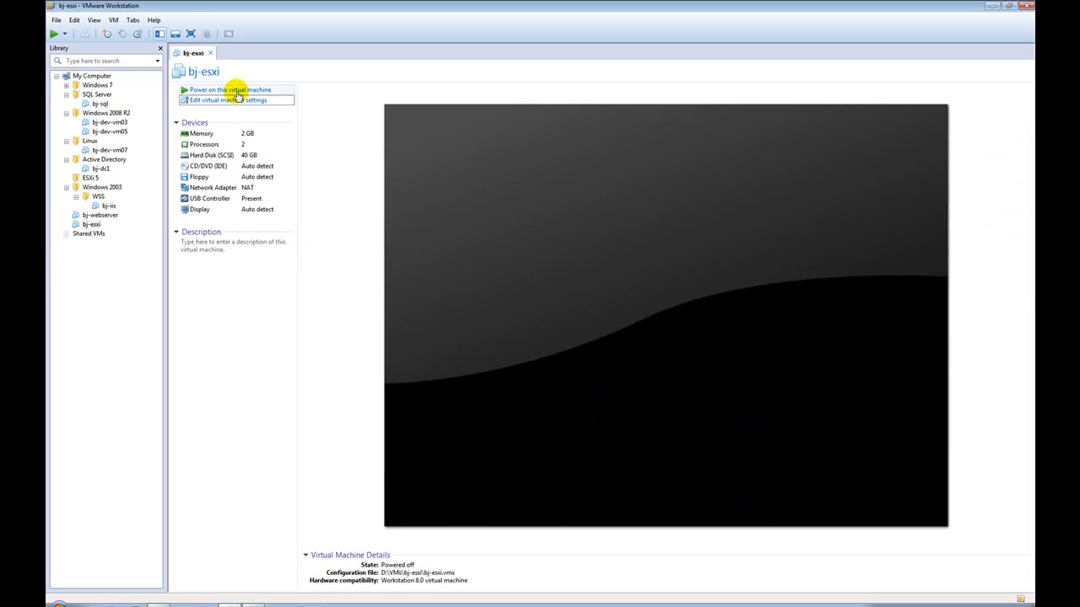
Step: Power on bj-esxi and let it boot to the ESXi 5.0.0 console
left_click(237, 90)
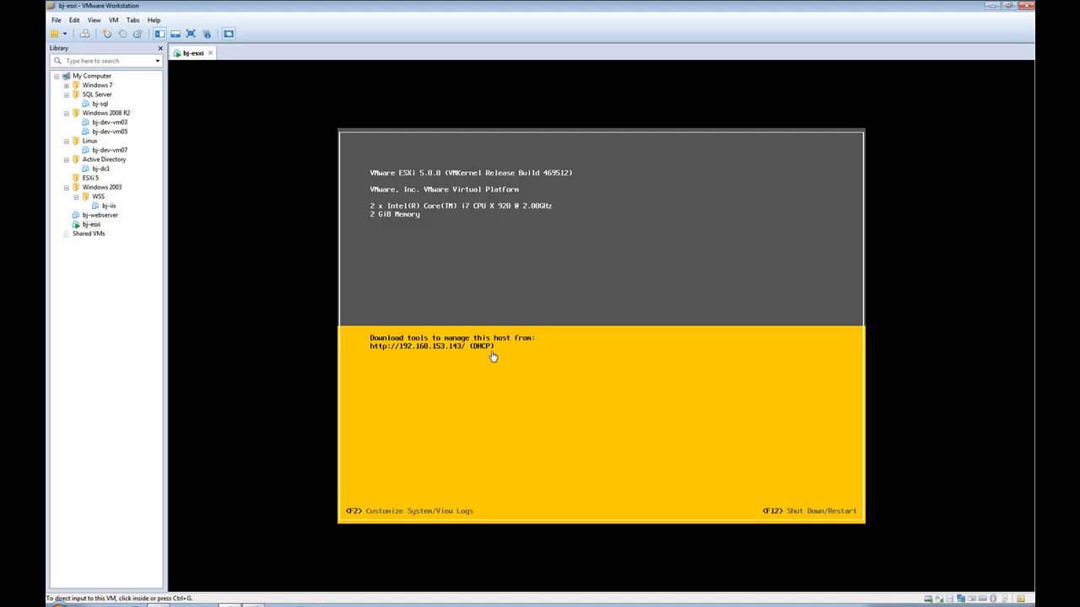
Step: Log in to the ESXi console as root and open Configure Management Network
left_click(500, 407)
key("F2")
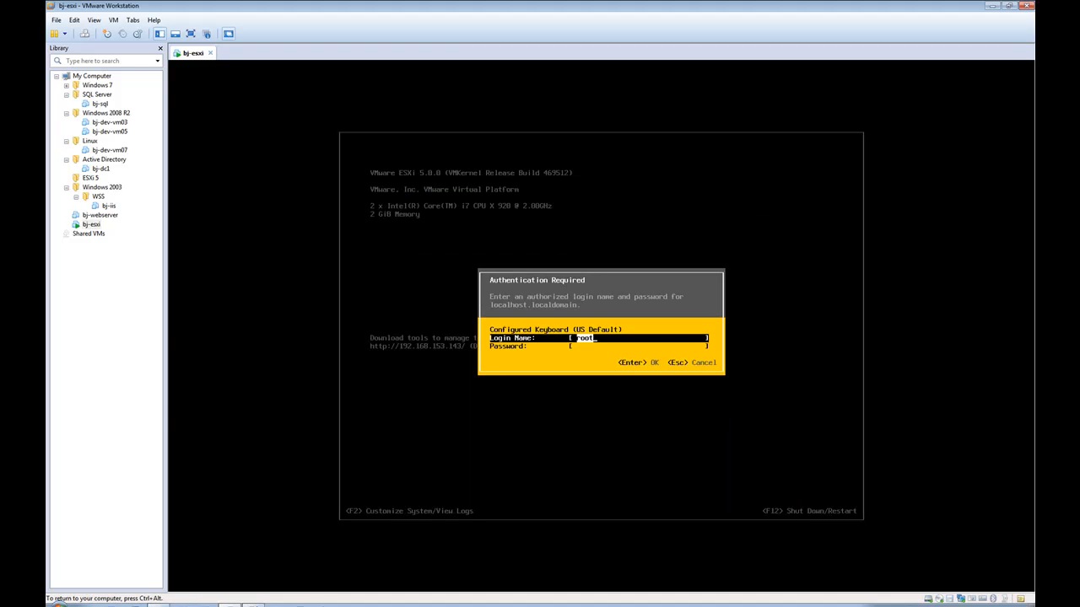
key("Tab")
type("*******")
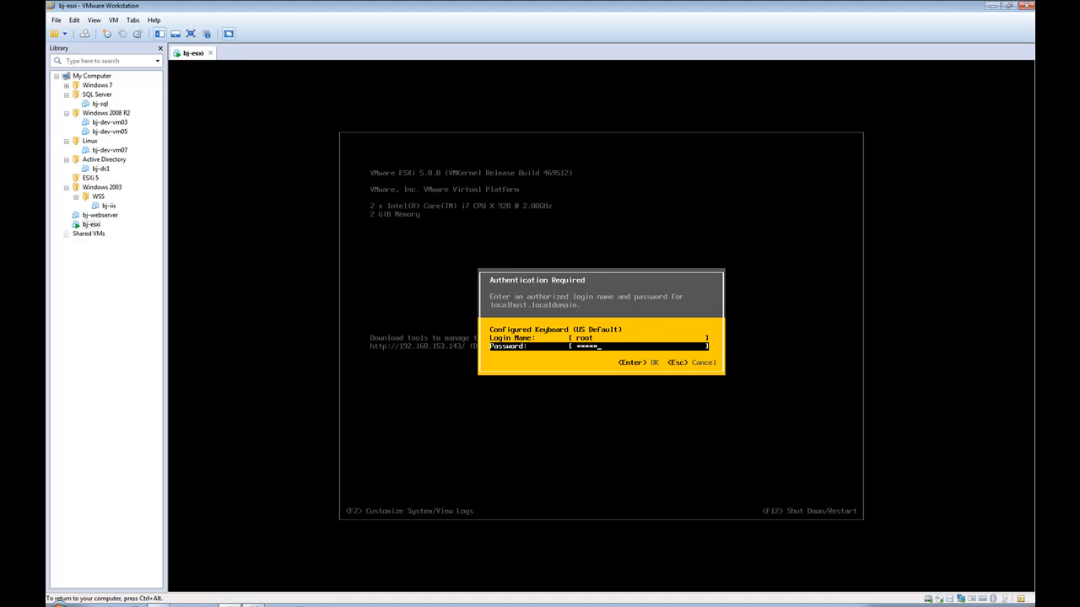
key("Return")
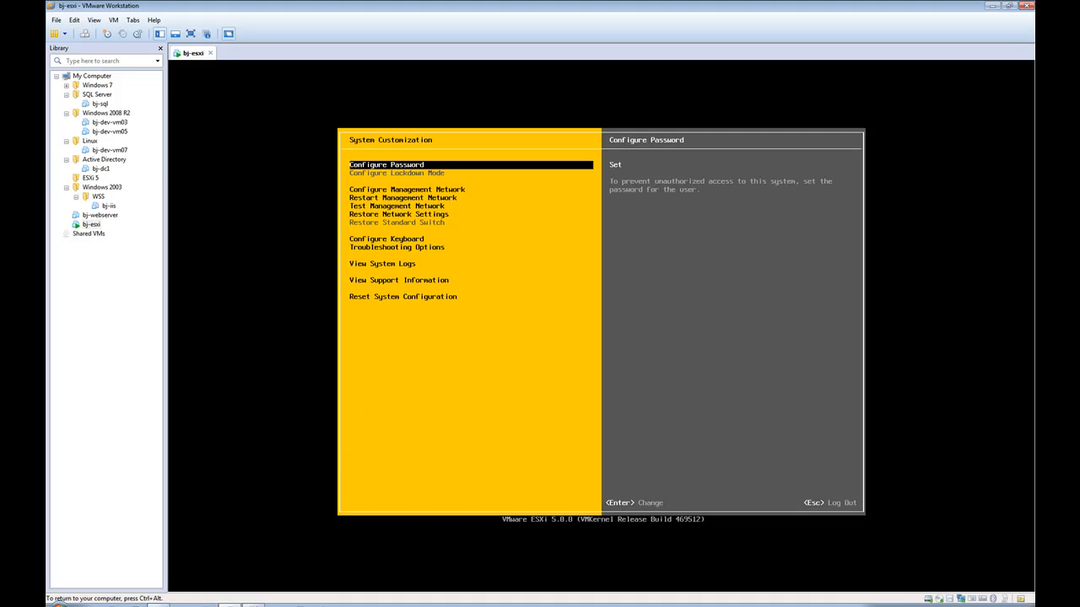
key("Down")
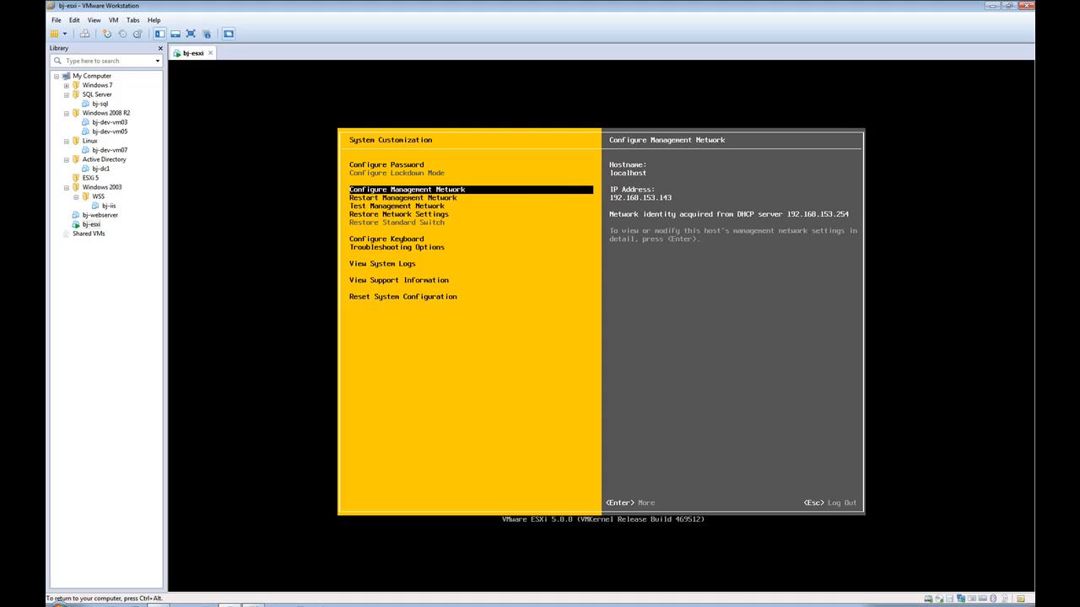
key("Return")
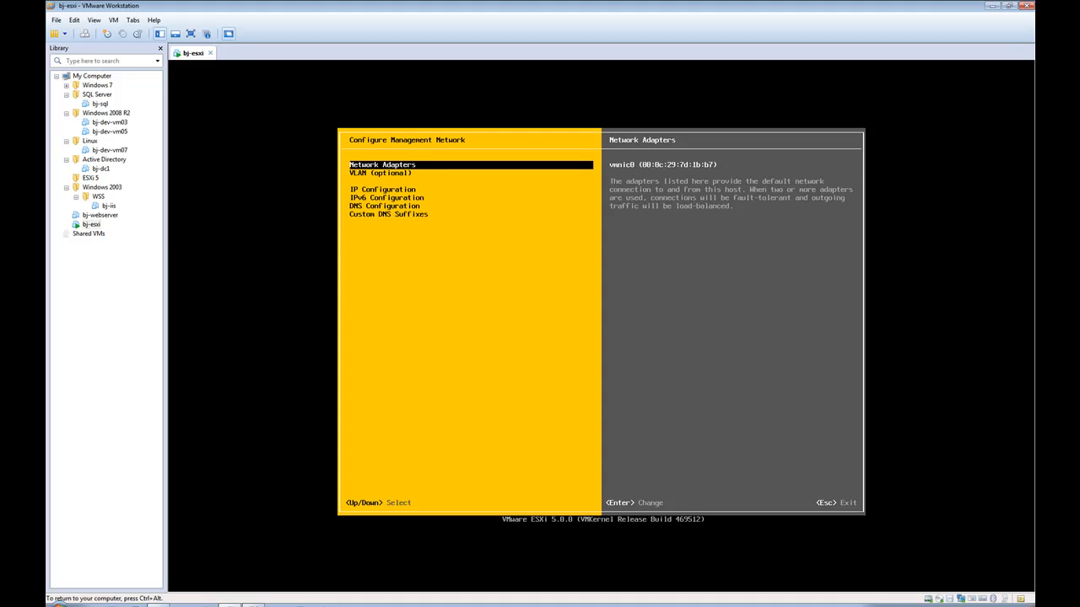
Step: Review the IP Configuration and leave the dynamic 192.168.153.143 address unchanged
key("Down")
key("Down")
key("Down")
key("Up")
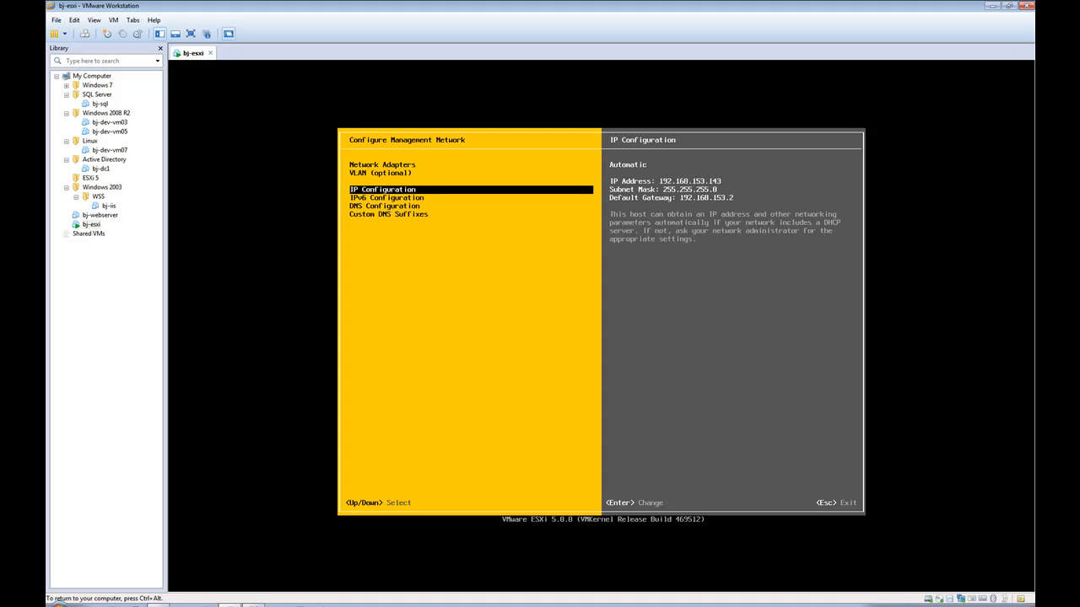
key("Return")
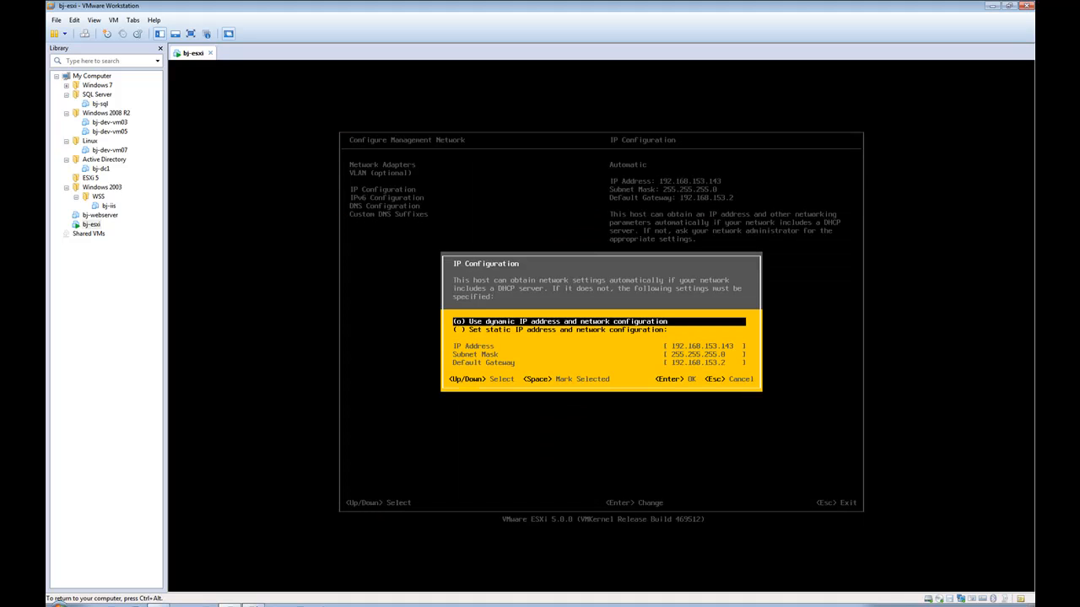
key("Down")
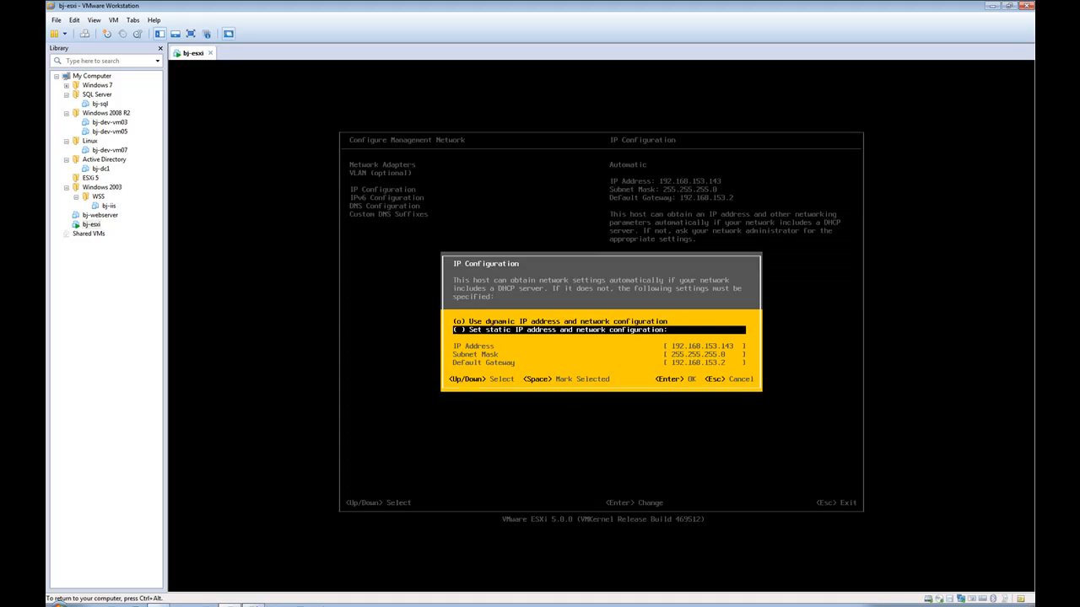
key("Up")
key("Down")
key("Escape")
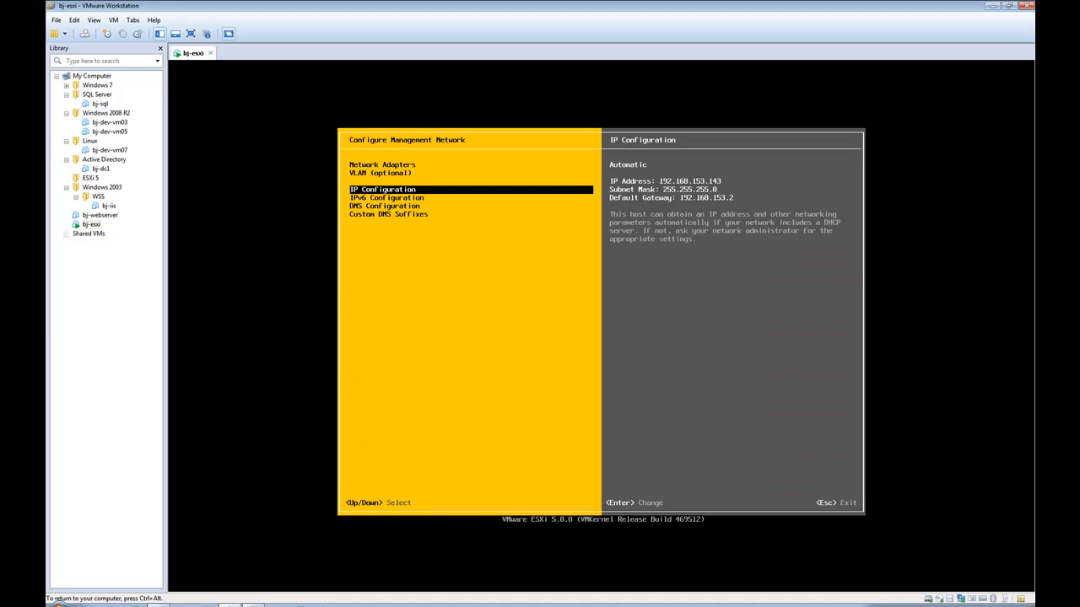
Step: Browse the System Customization entries, log out of the console, and release the VM
key("Escape")
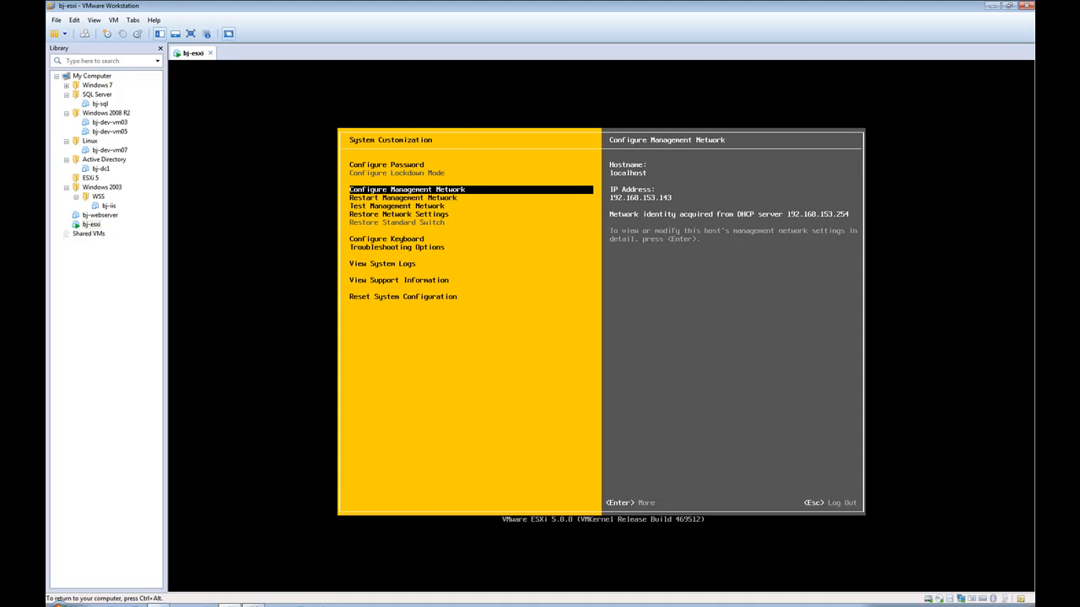
key("Down")
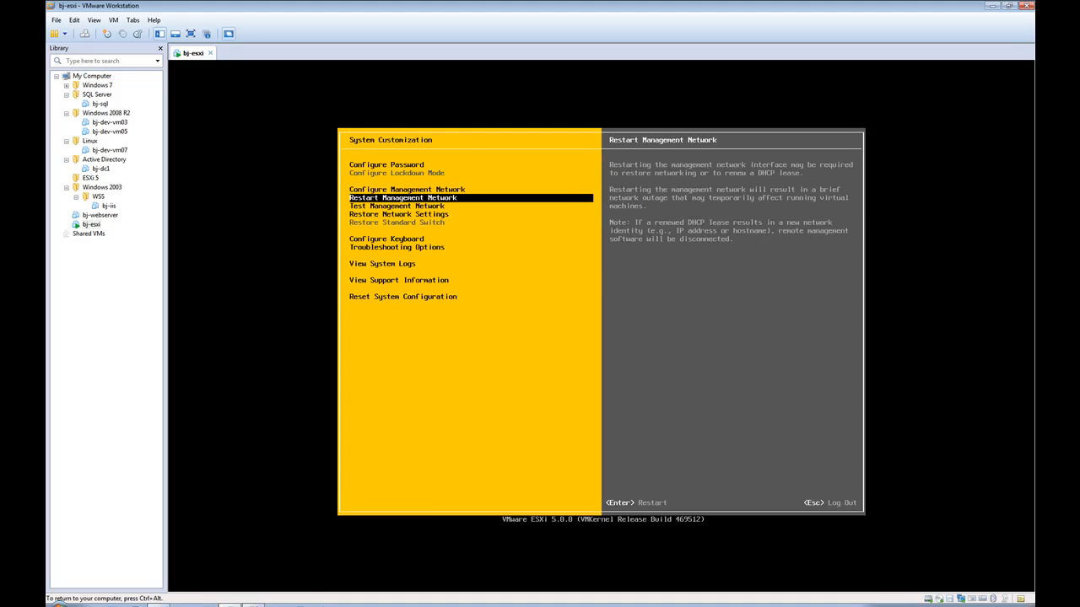
key("Down")
key("Down")
key("Down")
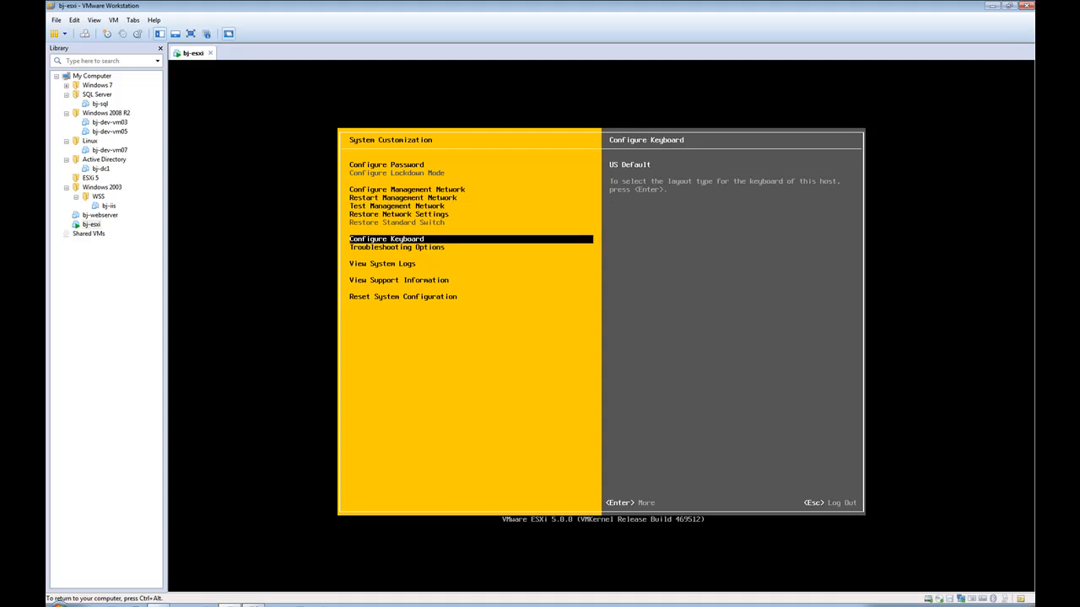
key("Down")
key("Down")
key("Down")
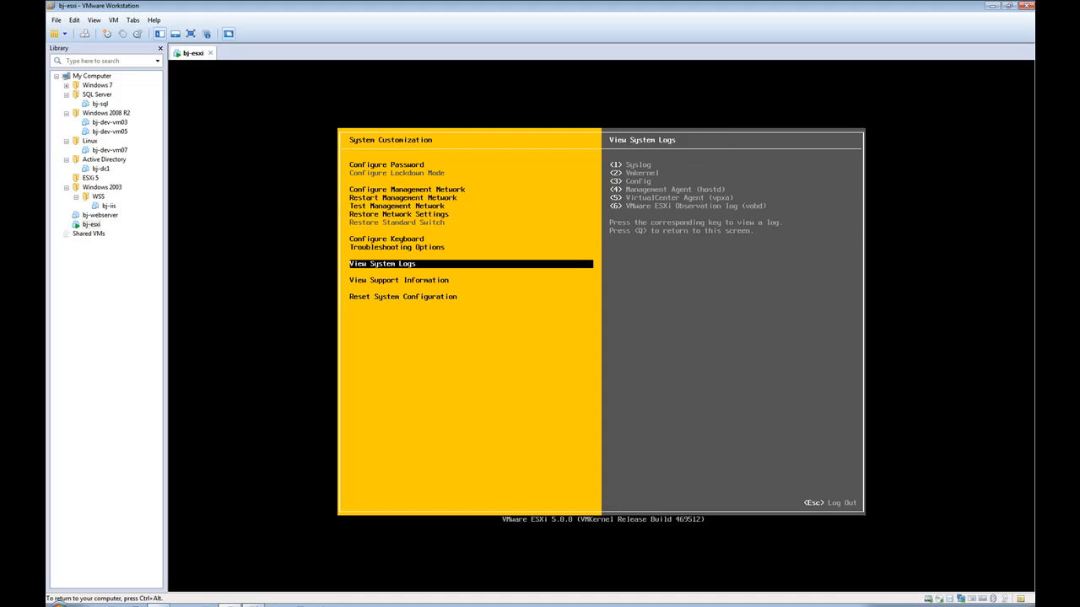
key("Down")
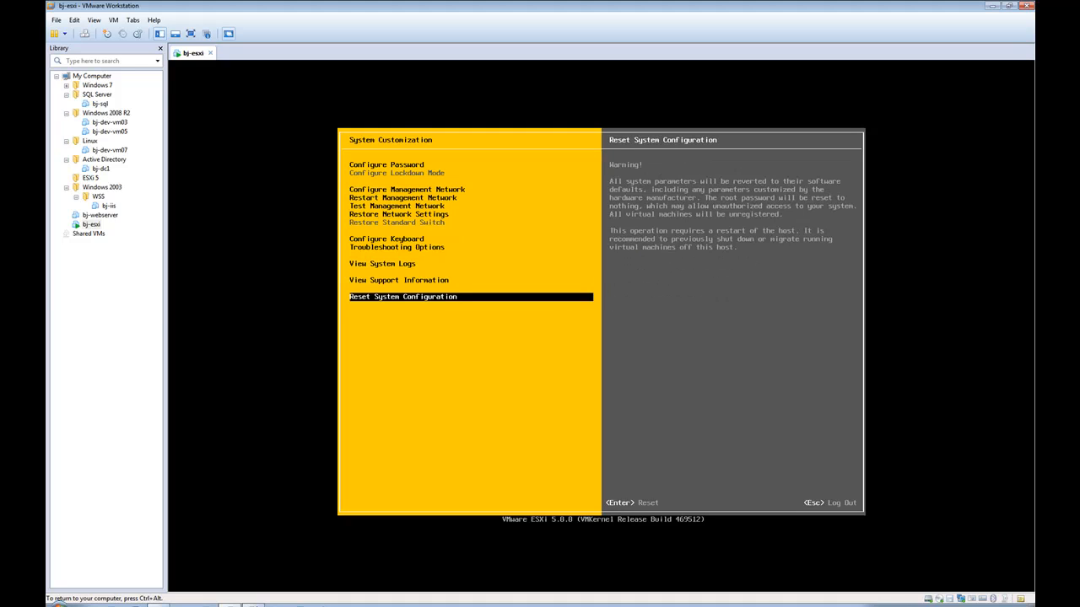
key("Escape")
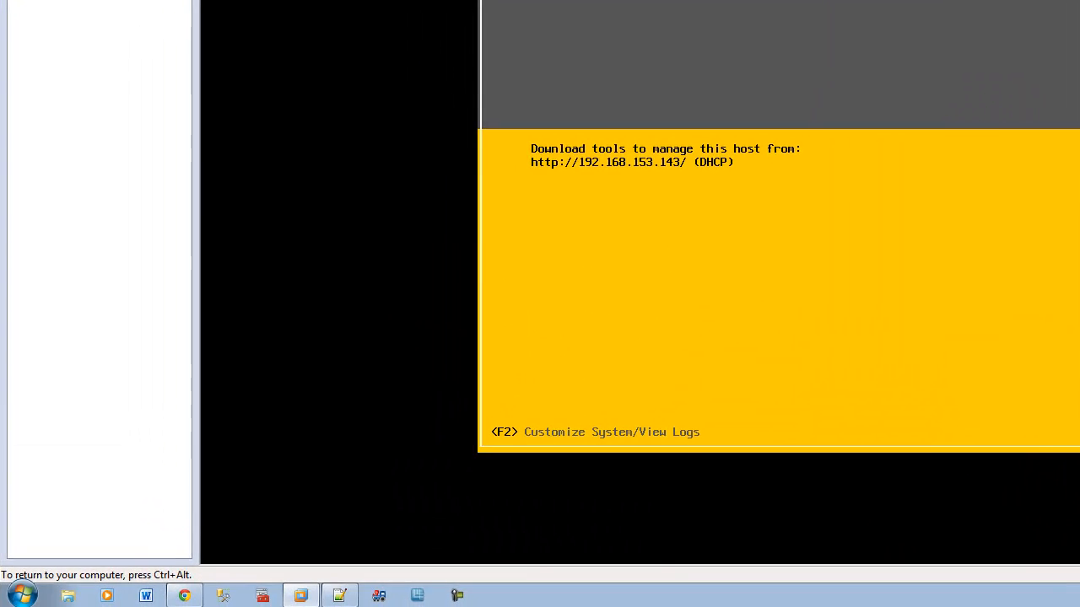
key("ctrl+alt")
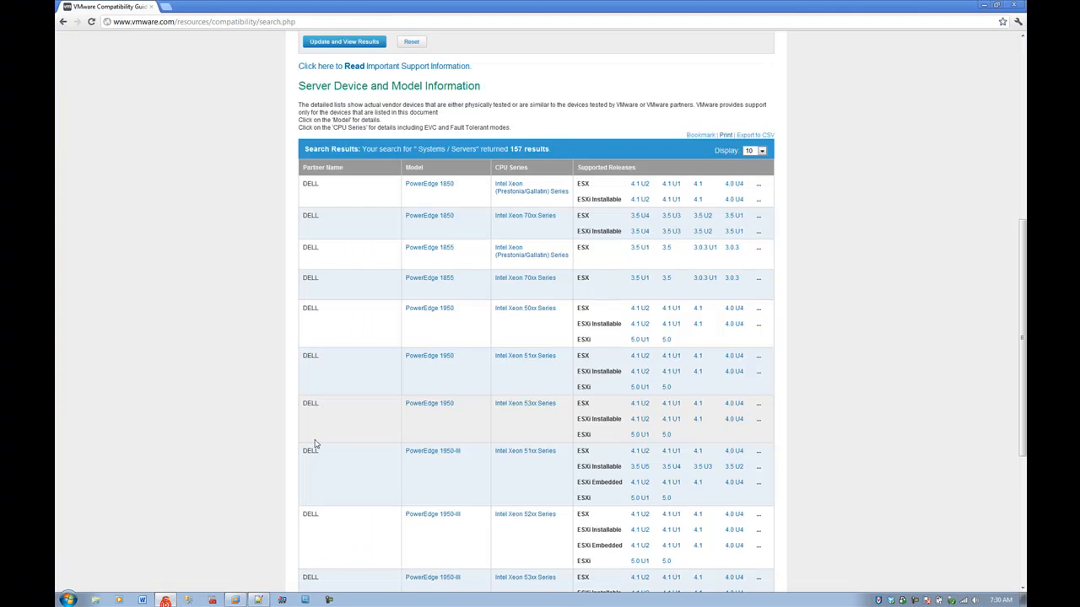
Step: Browse to 192.168.153.143 in Chrome and proceed past the untrusted certificate warning
double_click(488, 4)
left_click_drag(468, 11, 853, 171)
left_click(801, 186)
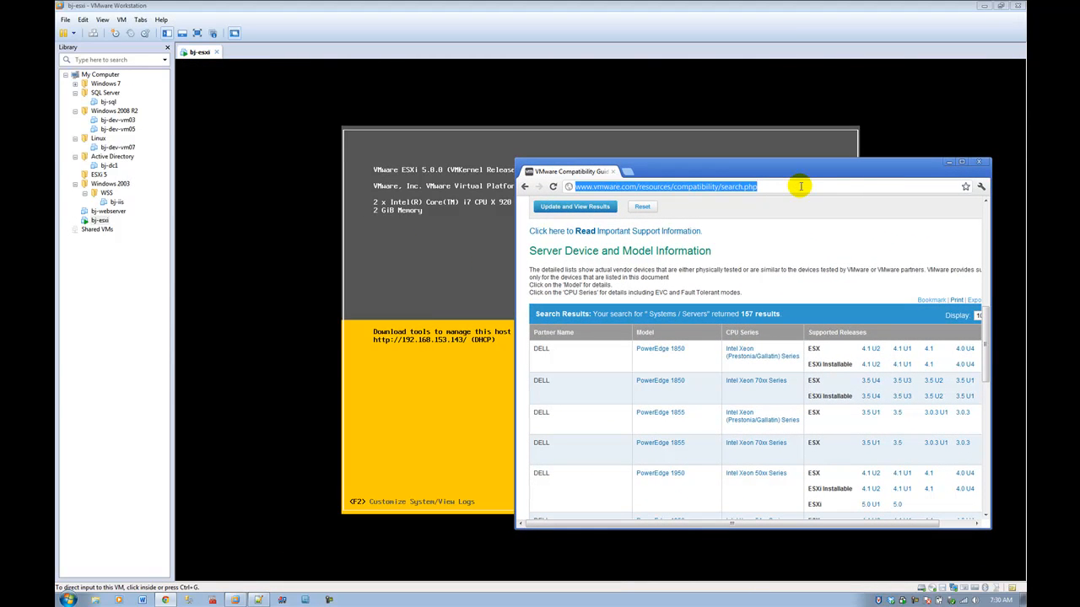
type("192.16")
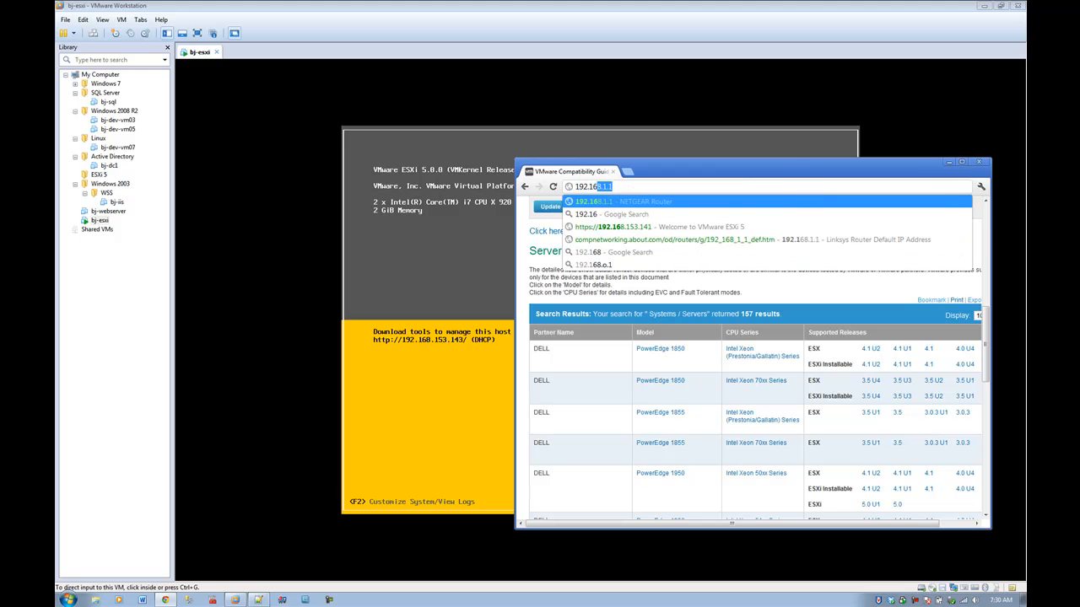
type("8.153.")
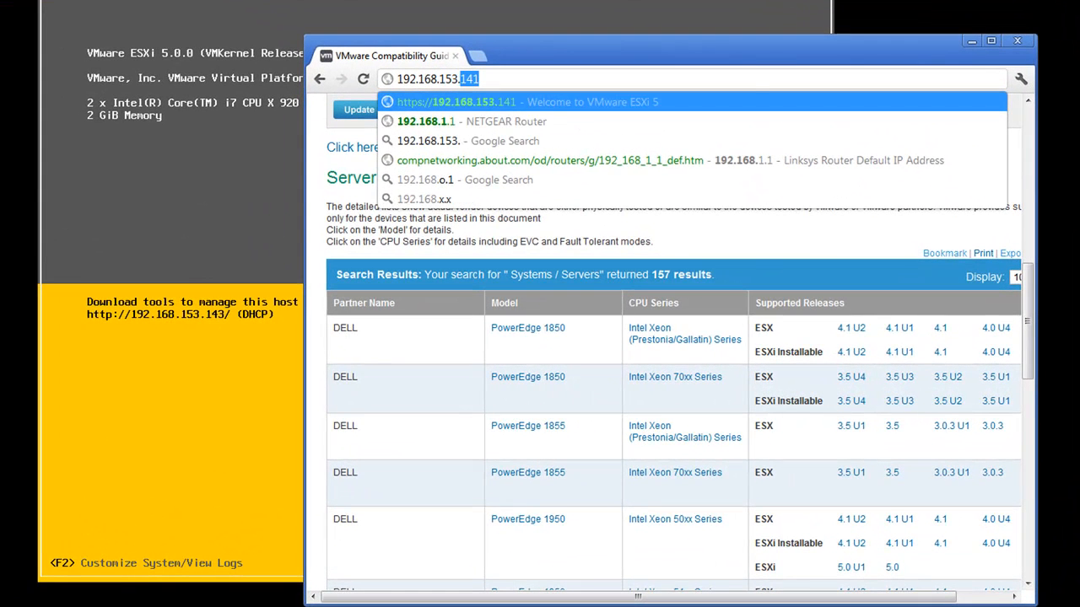
type("143")
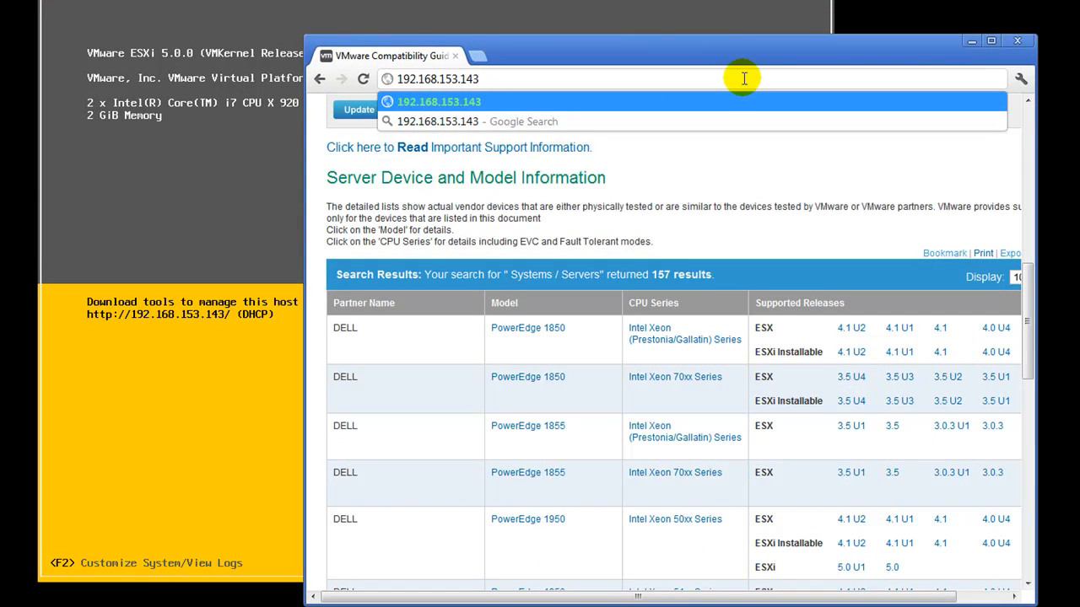
key("Return")
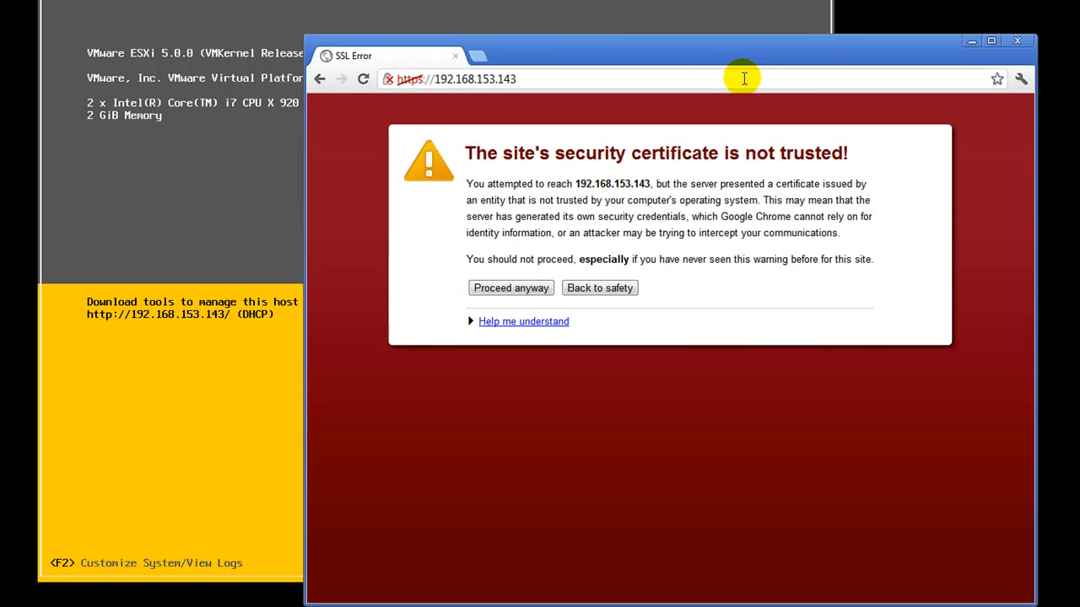
double_click(708, 49)
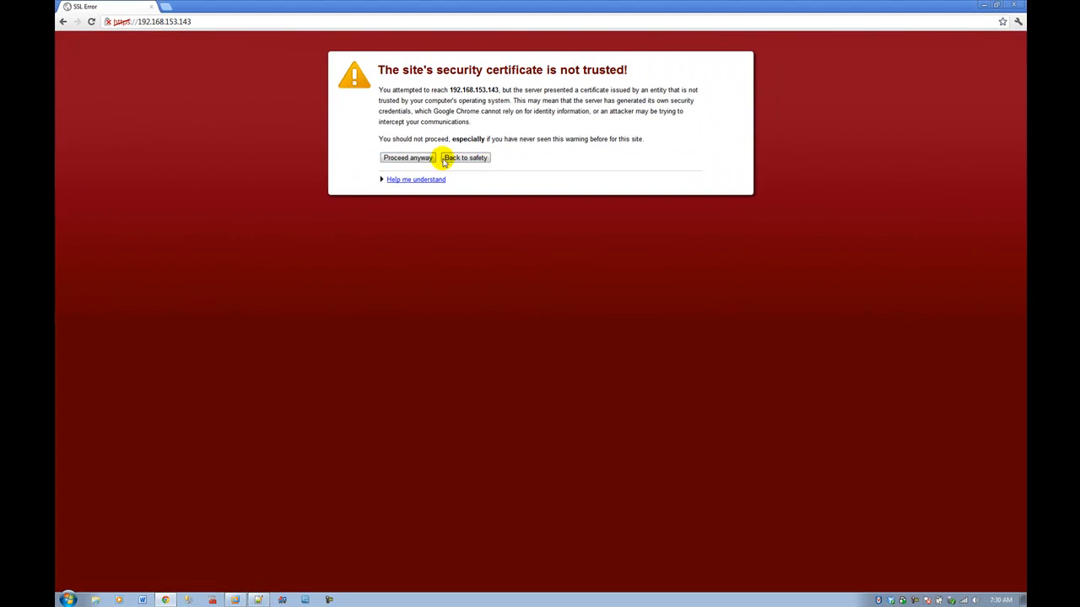
left_click(421, 158)
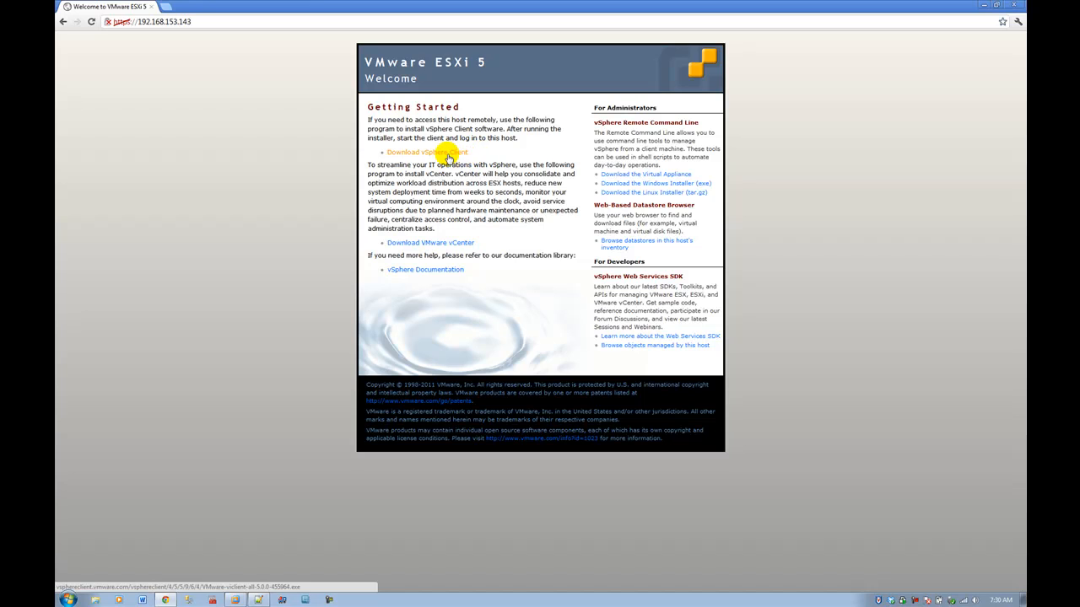
Step: Download the vSphere Client installer (VMware-viclient-all exe, 350 MB) from the Welcome page
left_click(447, 158)
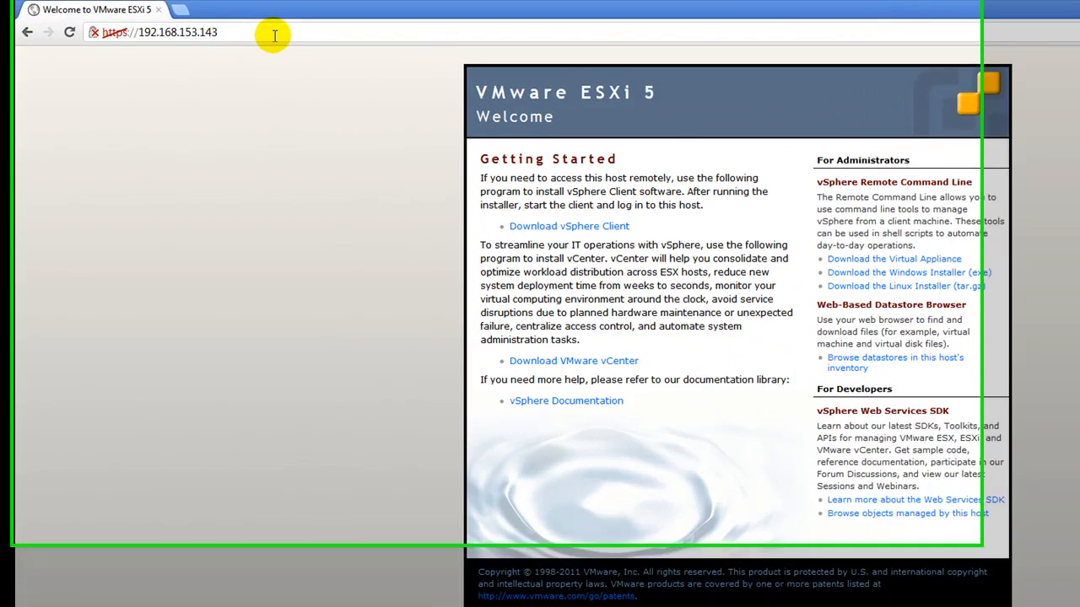
left_click(274, 35)
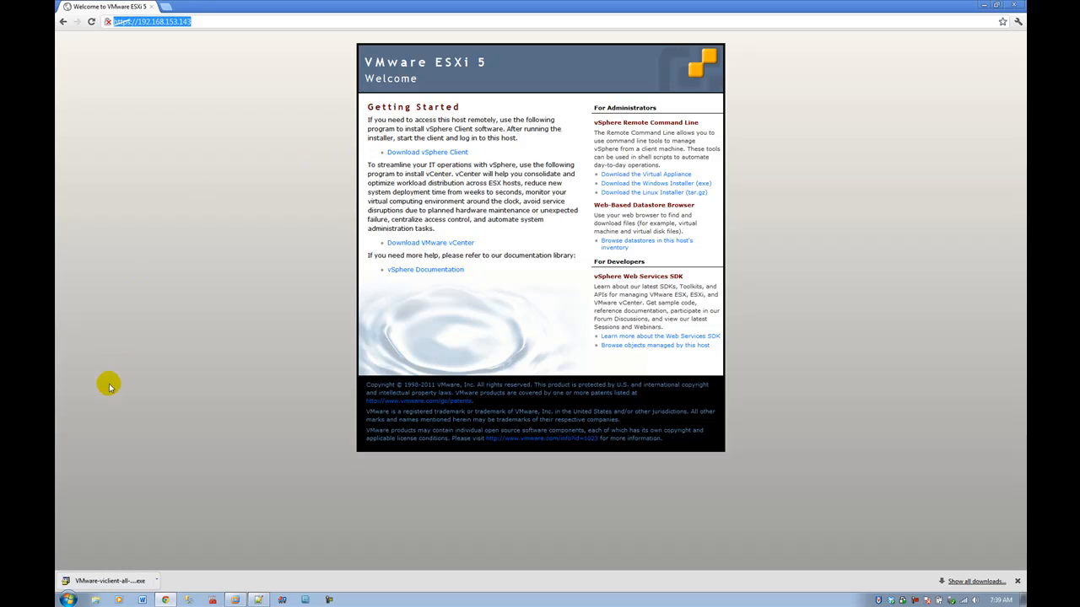
Step: Run the downloaded installer and confirm English (United States) as the setup language
left_click(155, 580)
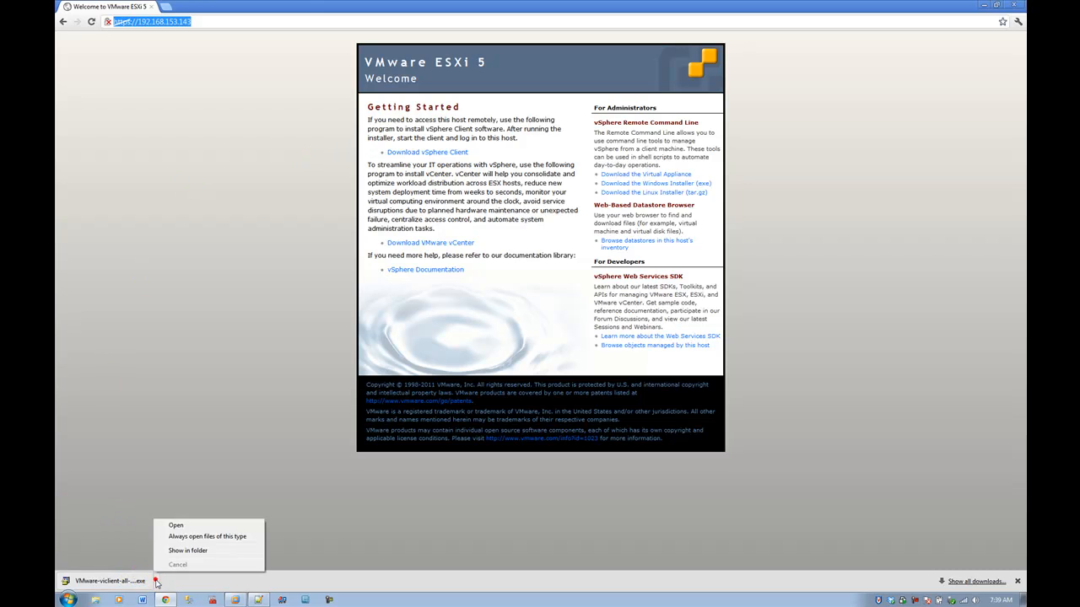
left_click(173, 526)
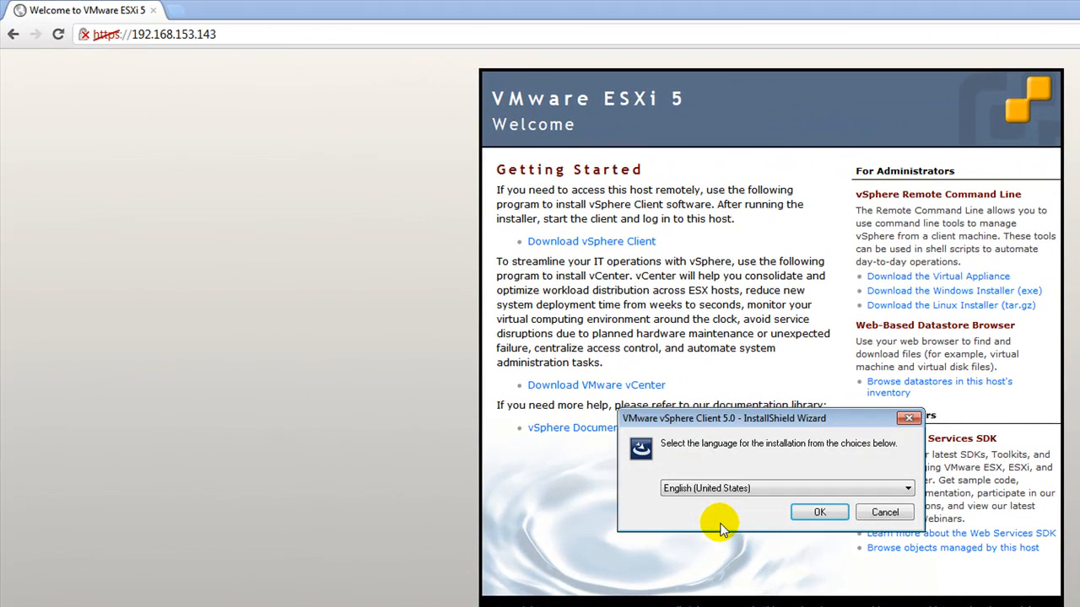
left_click(814, 513)
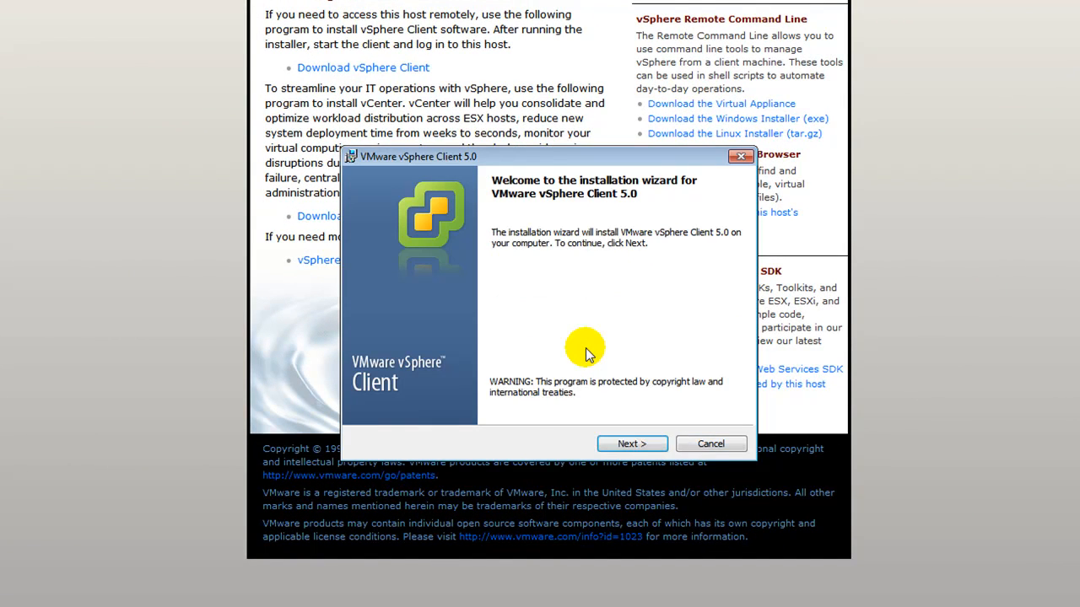
Step: Pass the welcome and patent pages and accept the license agreement
left_click(637, 447)
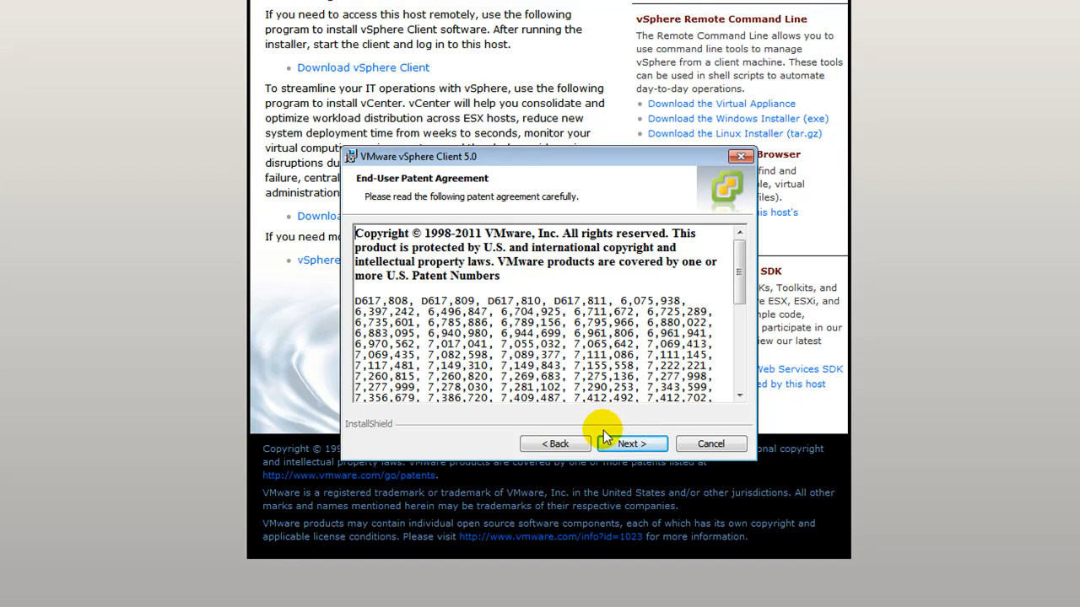
left_click_drag(739, 270, 748, 366)
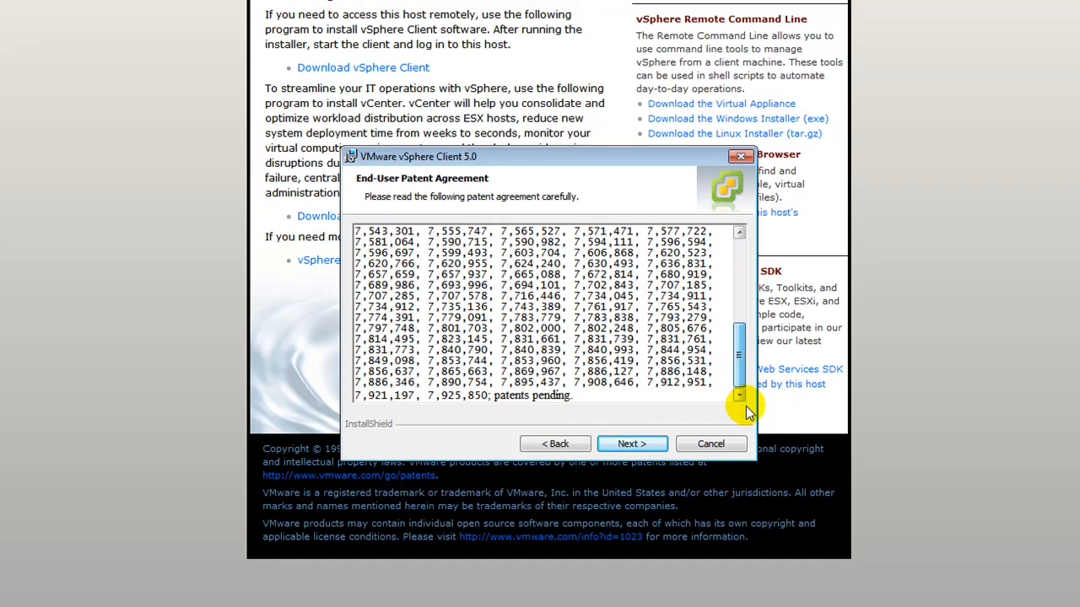
left_click(628, 447)
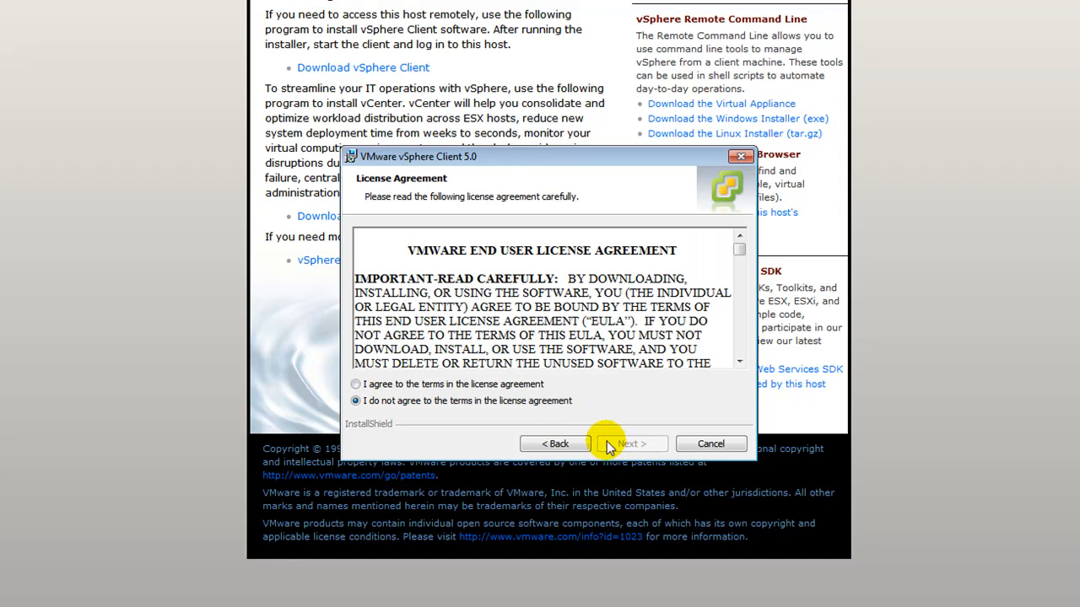
left_click(525, 385)
left_click_drag(745, 258, 742, 354)
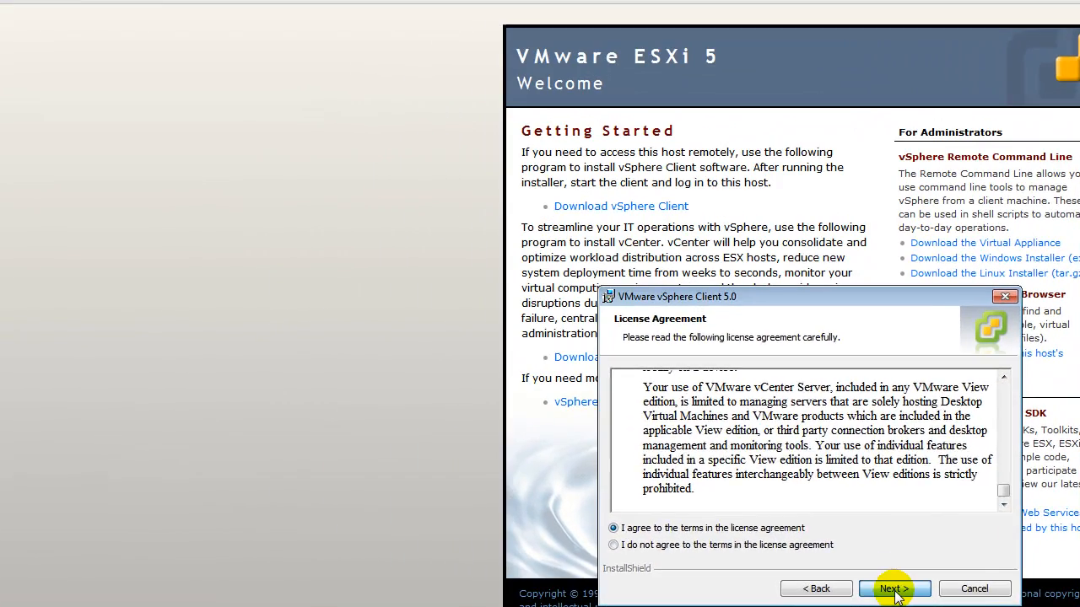
left_click(633, 443)
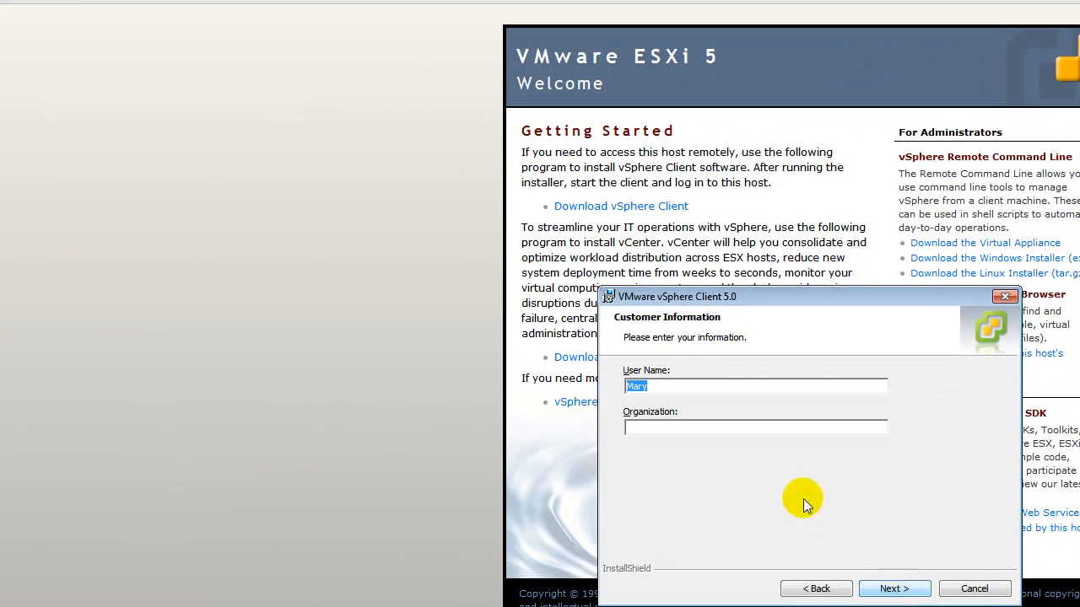
Step: Enter the user name and organization in Customer Information and continue
left_click_drag(722, 389, 573, 379)
type("BJ Tech")
key("BackSpace")
key("BackSpace")
key("BackSpace")
key("BackSpace")
key("BackSpace")
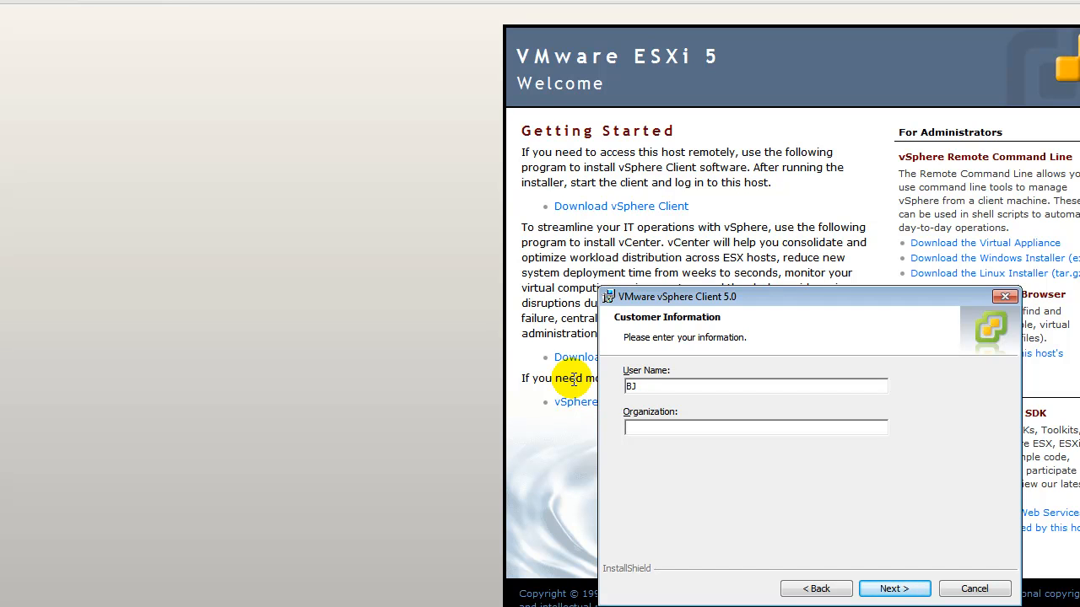
key("Tab")
type("BJ TEch")
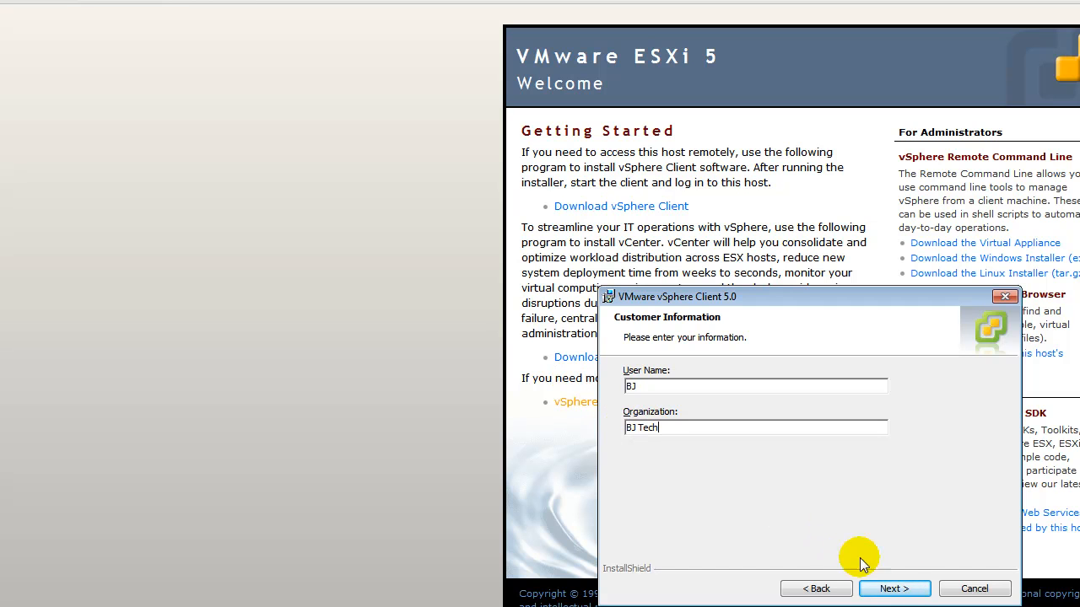
left_click(894, 589)
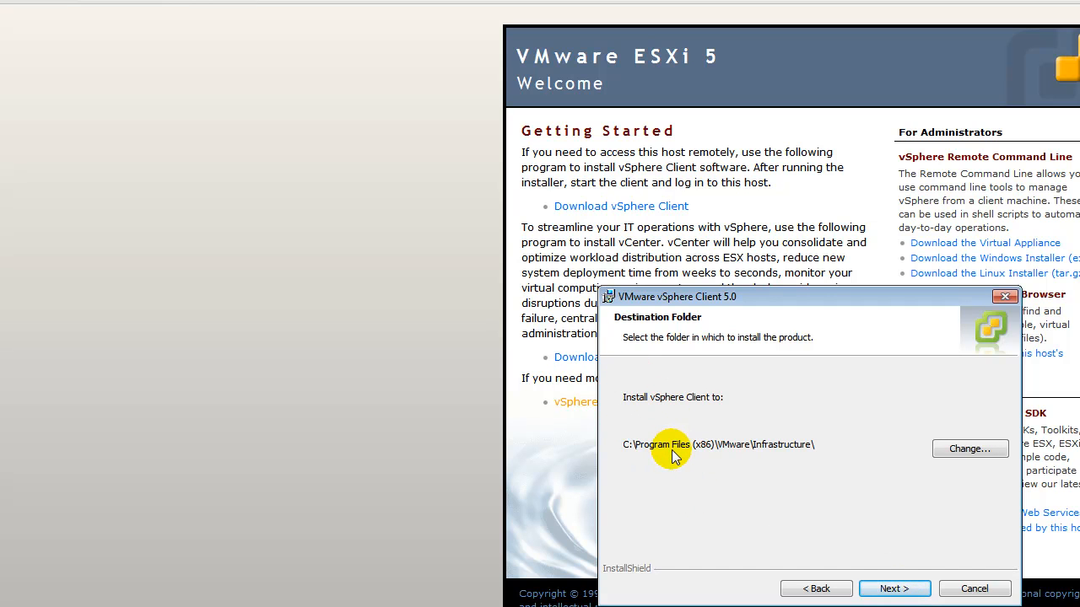
Step: Install to C:\Program Files (x86)\VMware\Infrastructure\ and finish the wizard
left_click(892, 591)
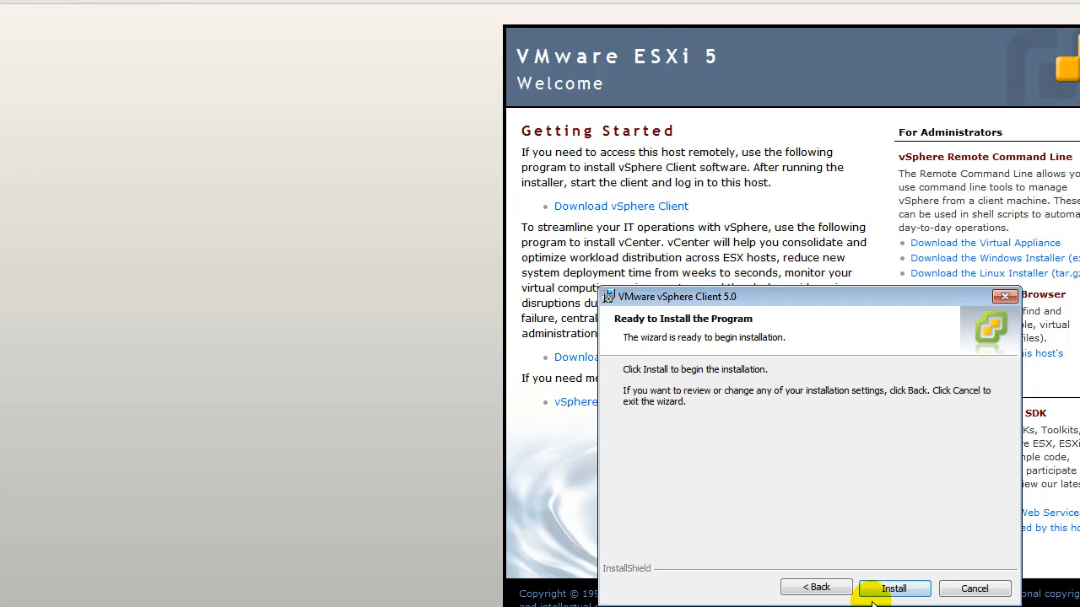
left_click(885, 588)
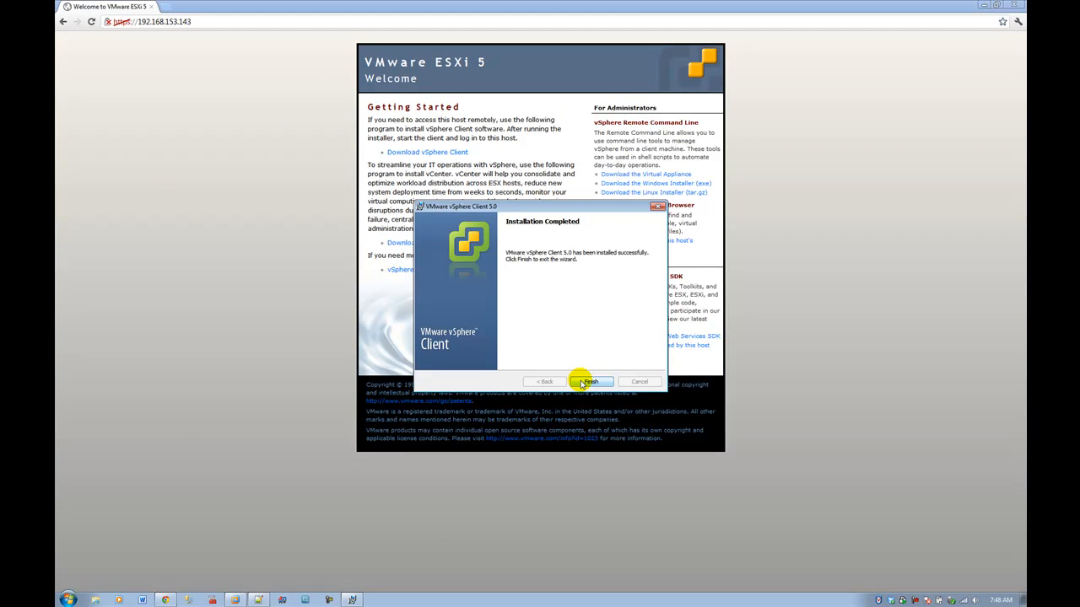
left_click(581, 382)
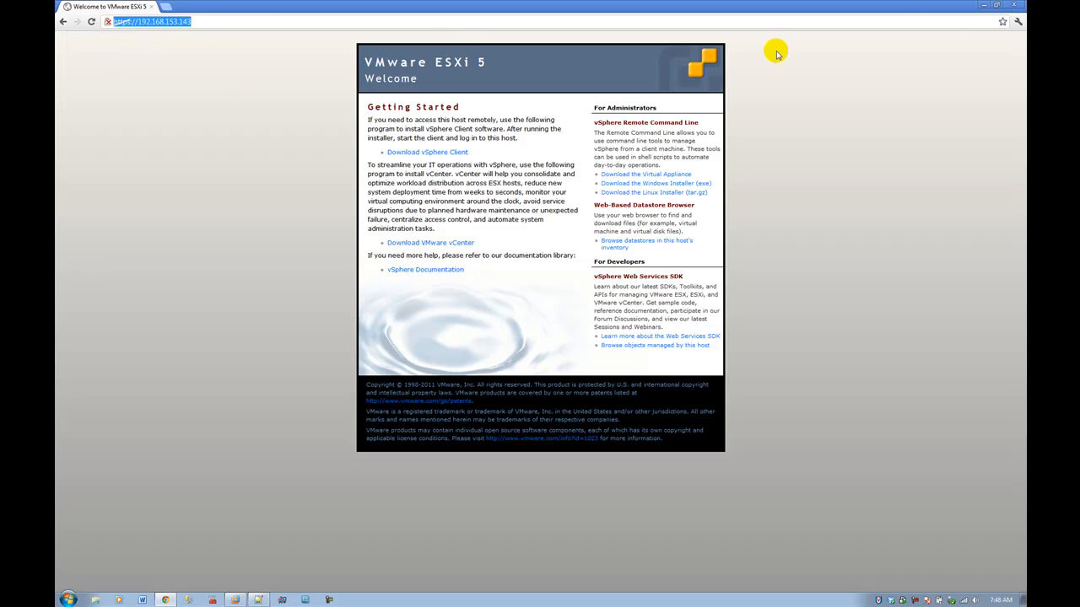
Step: Minimize Chrome and VMware Workstation, then start vSphere Client from its desktop shortcut
left_click(982, 4)
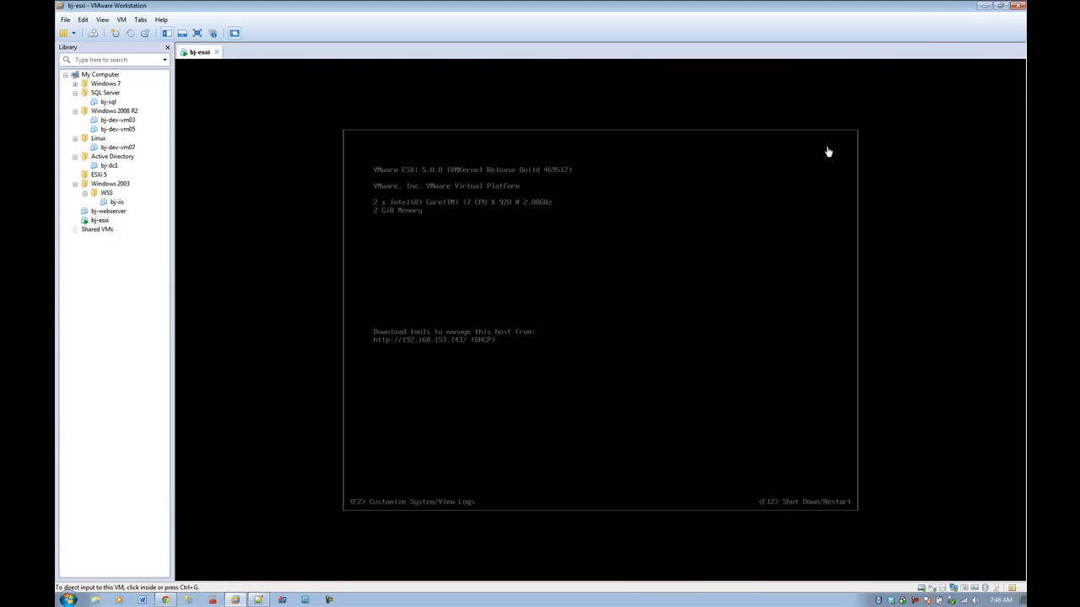
left_click(983, 5)
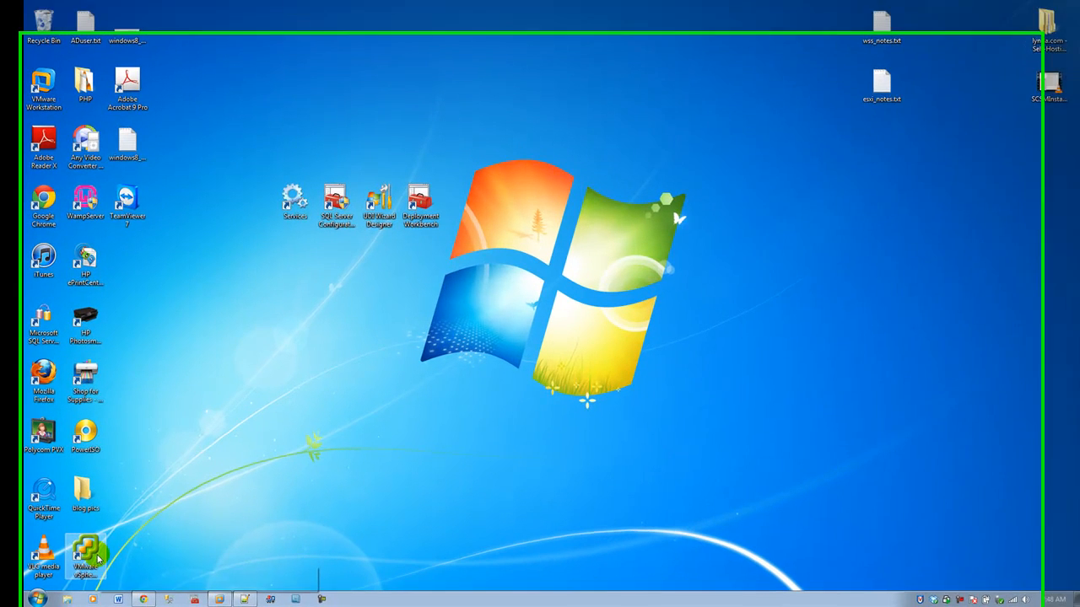
double_click(98, 558)
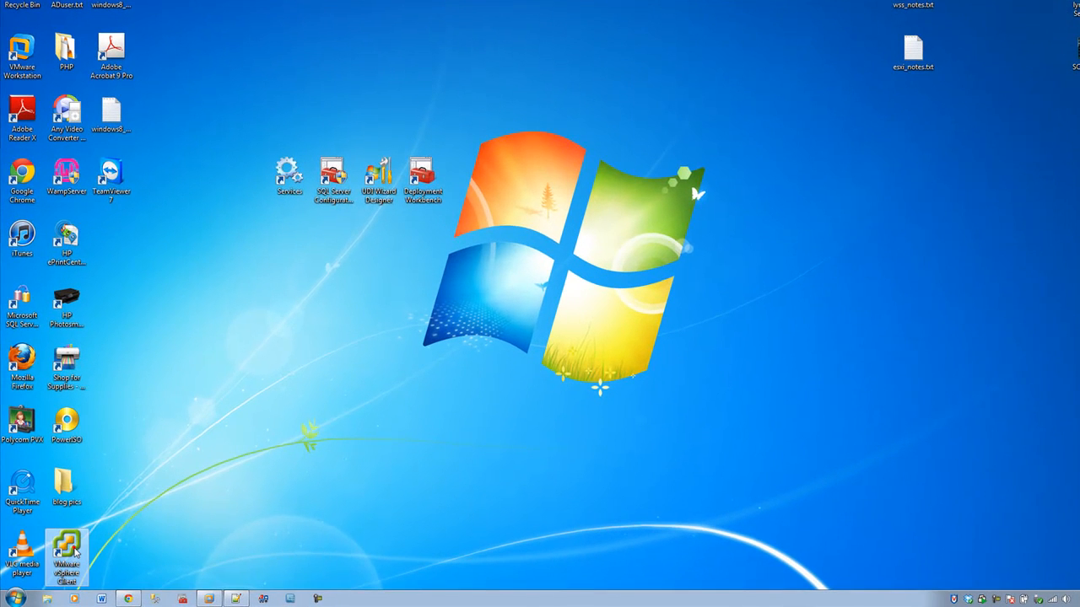
left_click(227, 486)
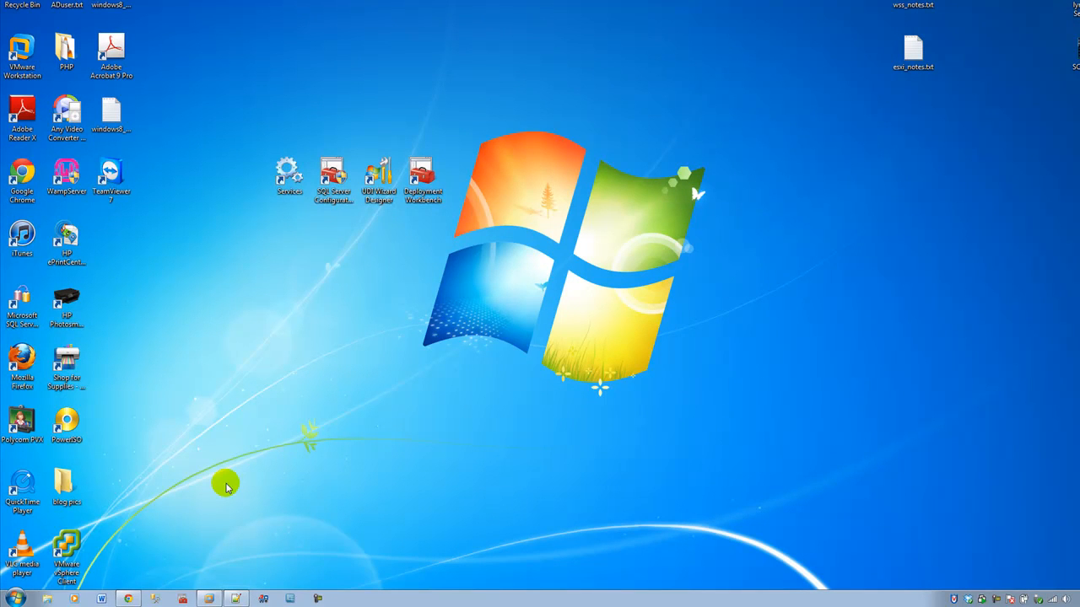
left_click(16, 598)
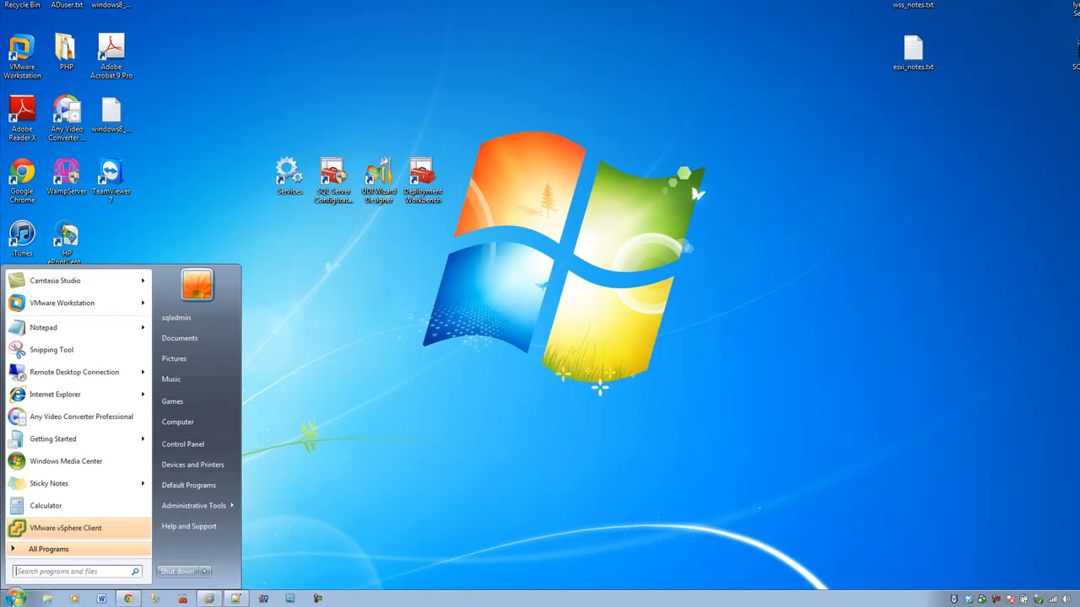
left_click(365, 479)
double_click(73, 547)
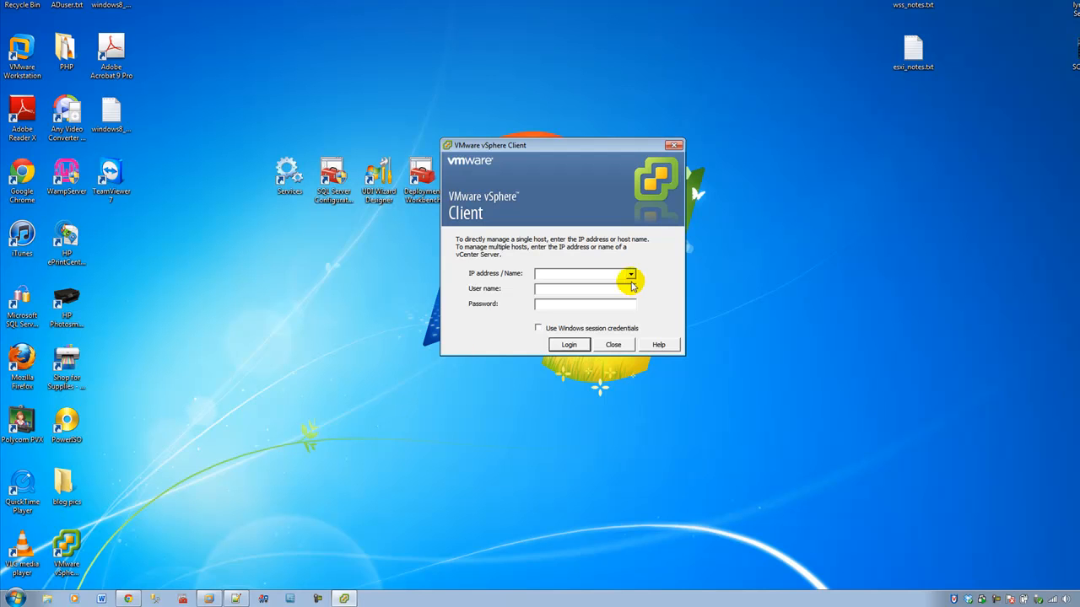
Step: Log in to host 192.168.153.143 as root with the account password
left_click(629, 273)
left_click(629, 274)
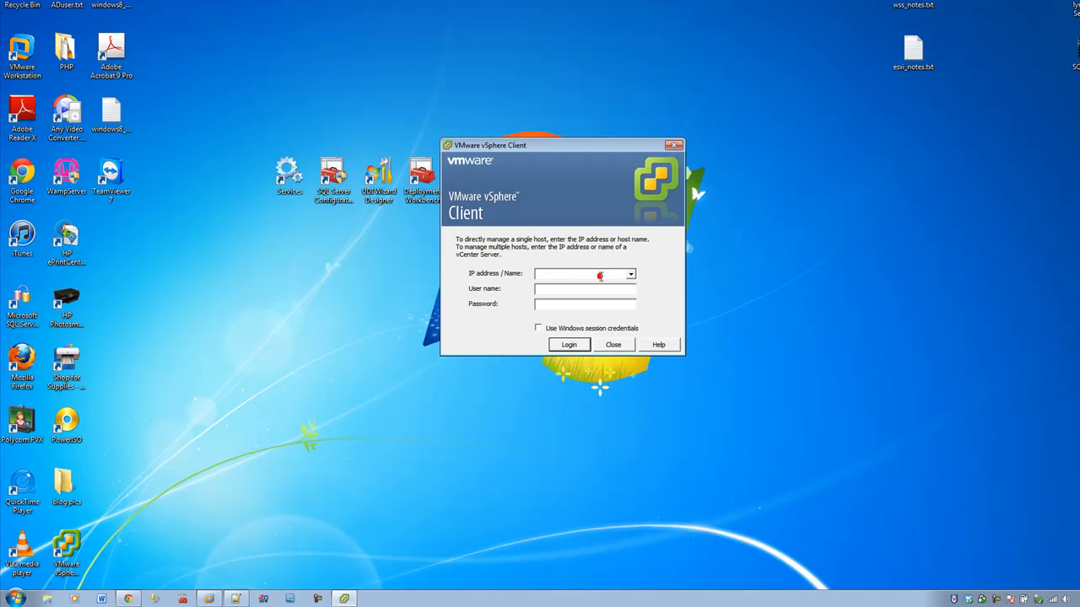
left_click(209, 599)
left_click(351, 599)
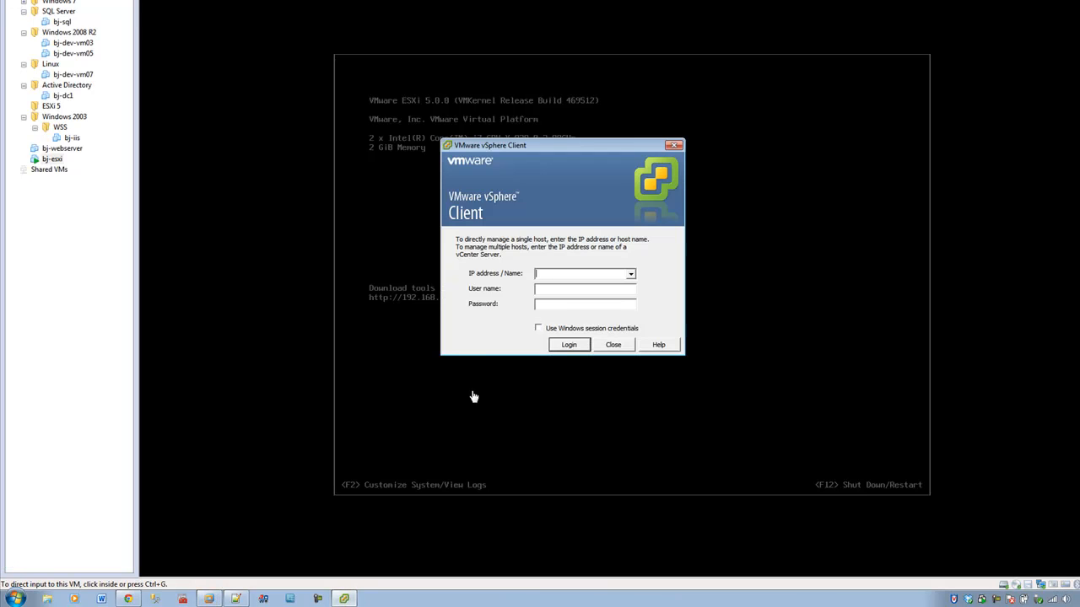
left_click_drag(538, 143, 775, 132)
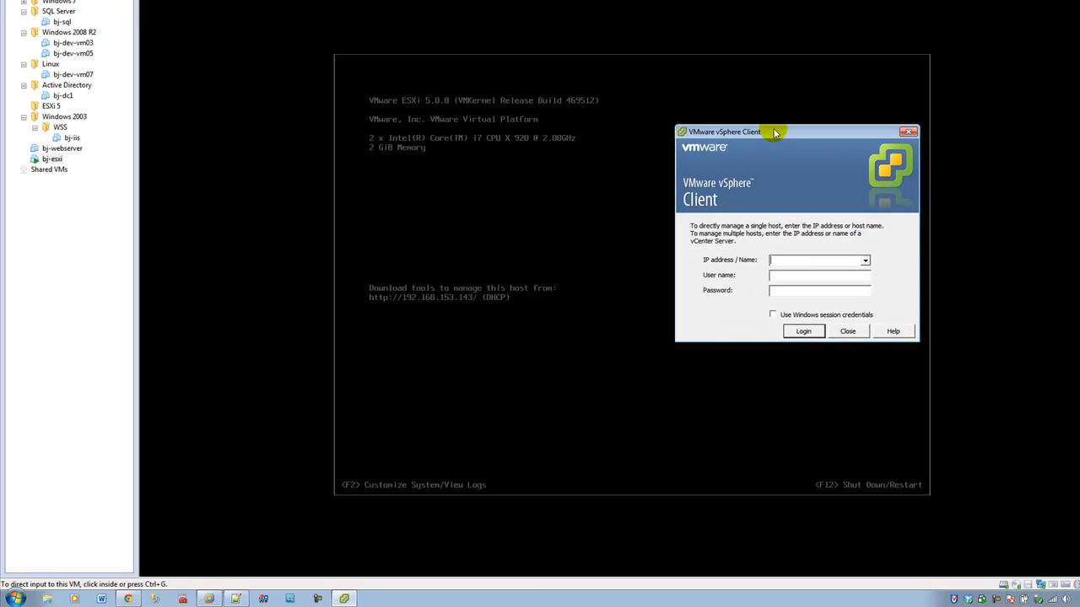
type("192.1")
type("68")
type(".153.143")
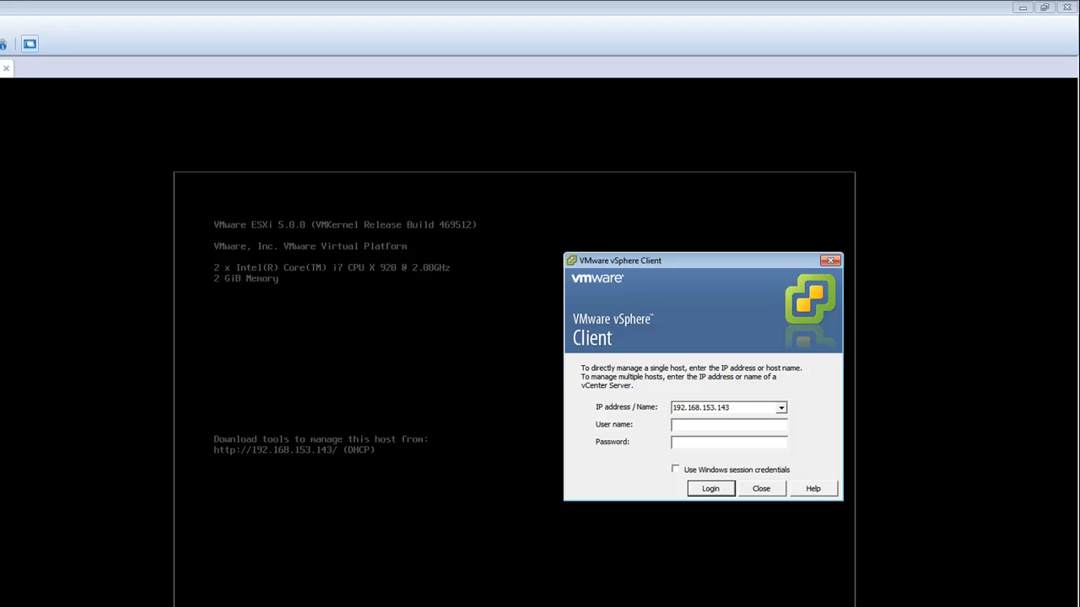
type("root")
key("Tab")
type("********")
key("Return")
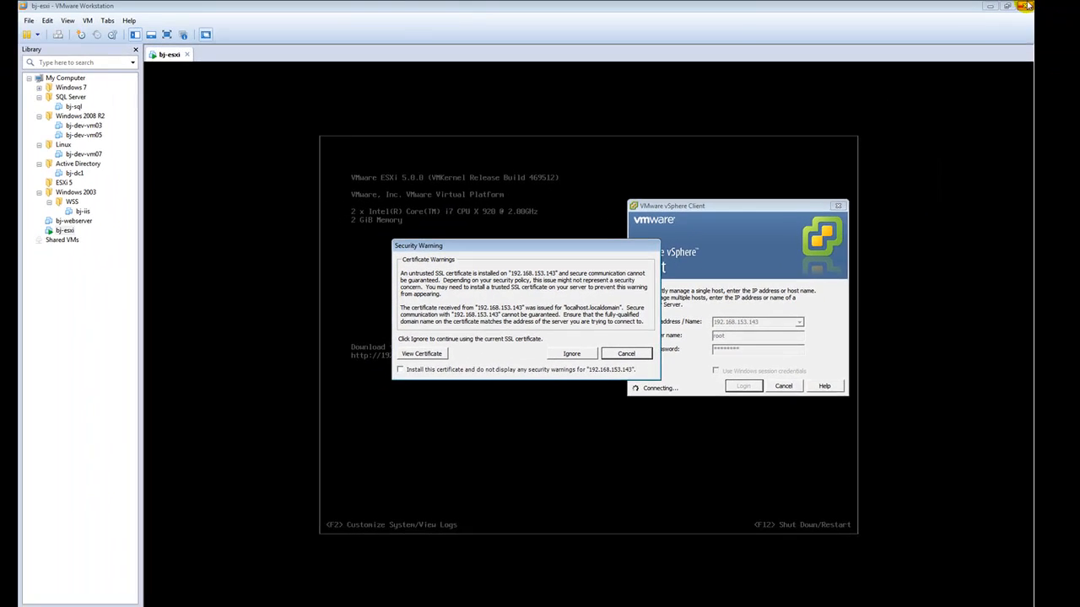
Step: Install the host's certificate permanently and ignore the warning to complete the connection
left_click(1027, 6)
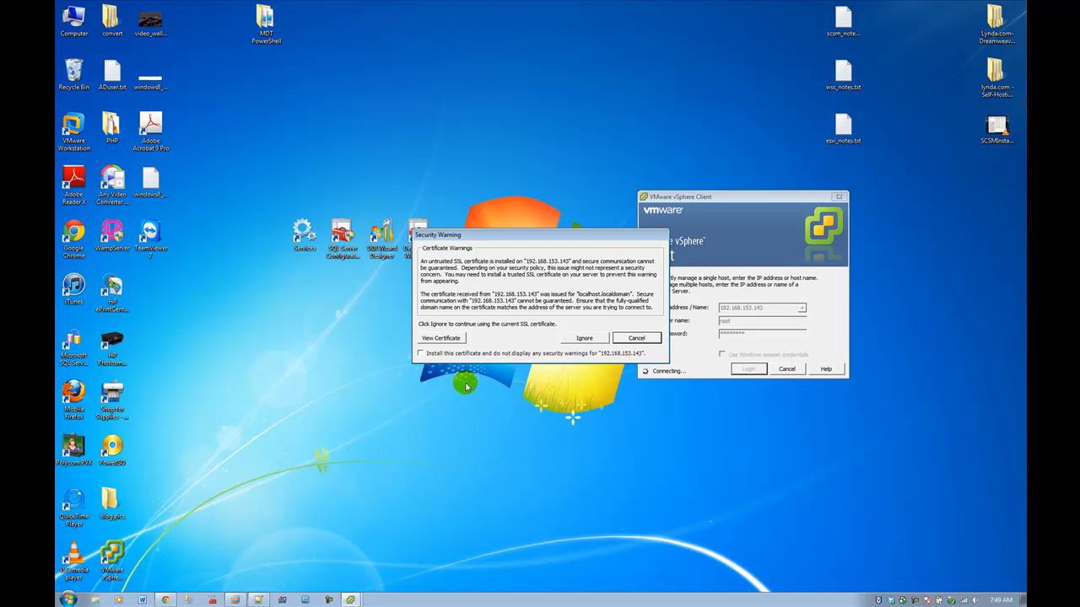
left_click(420, 354)
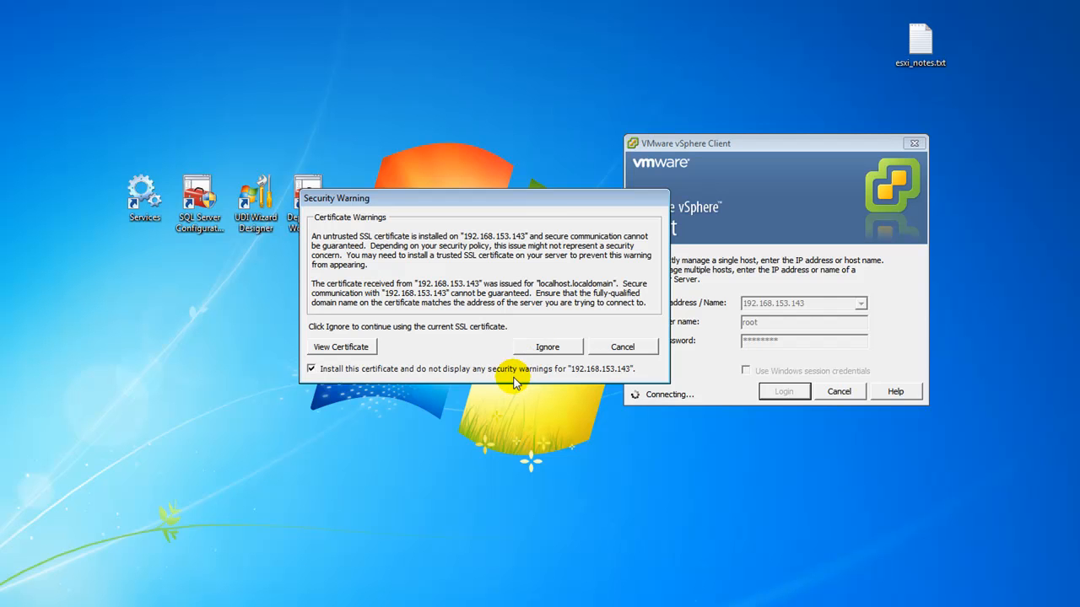
left_click(547, 346)
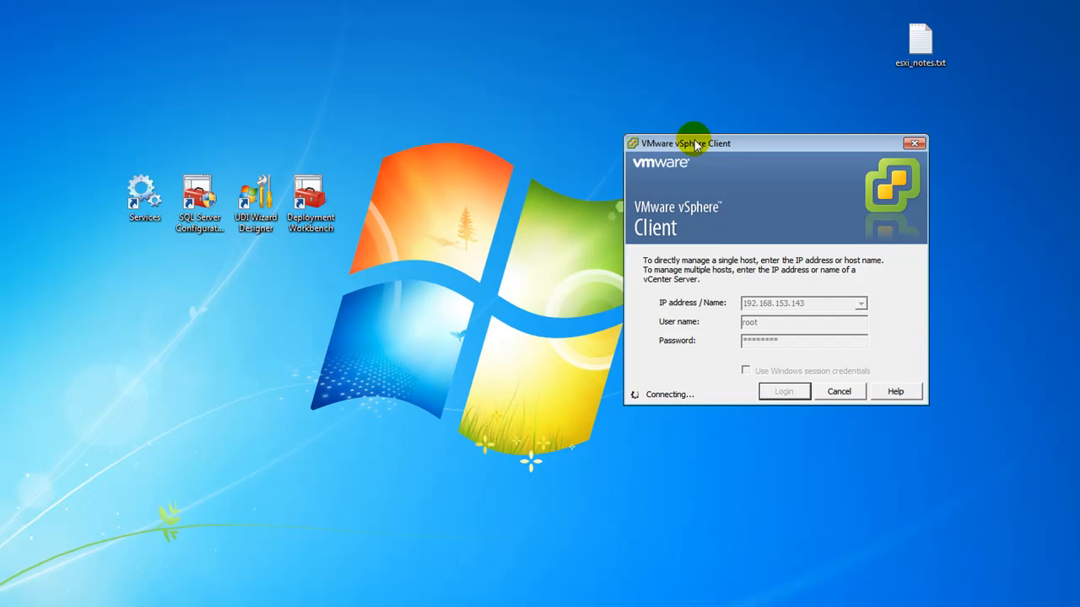
left_click_drag(693, 147, 381, 143)
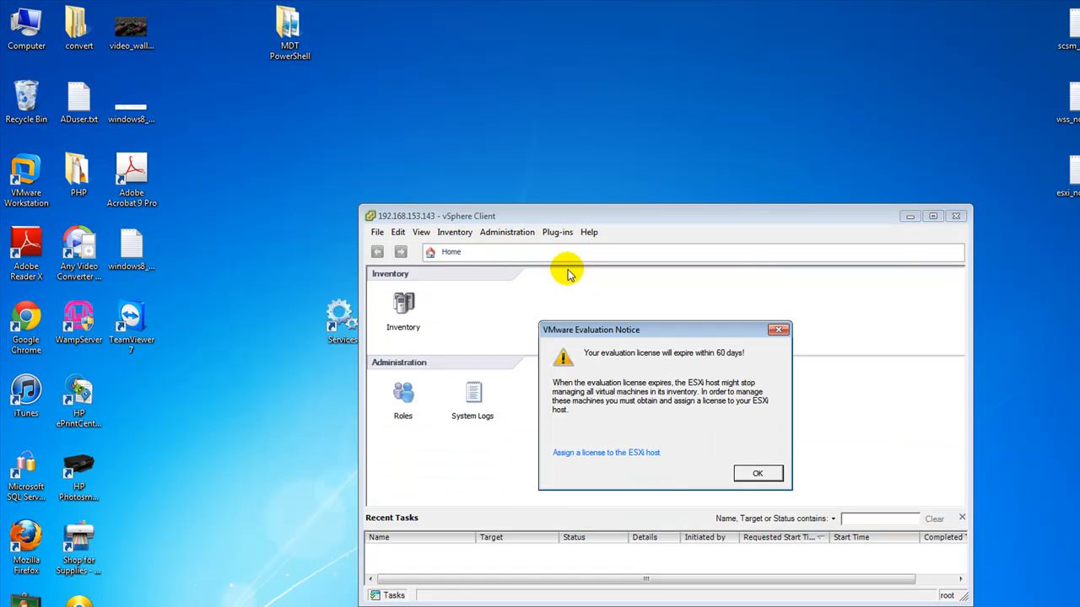
Step: Dismiss the evaluation notice, maximize vSphere Client, and open the Inventory view for host 192.168.153.143
left_click(758, 475)
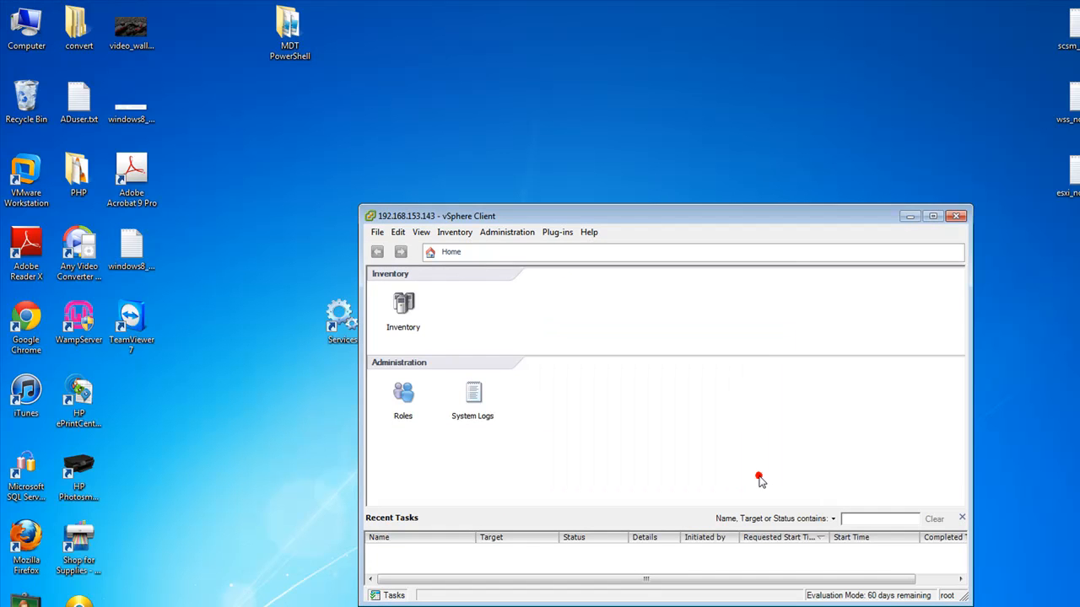
double_click(655, 218)
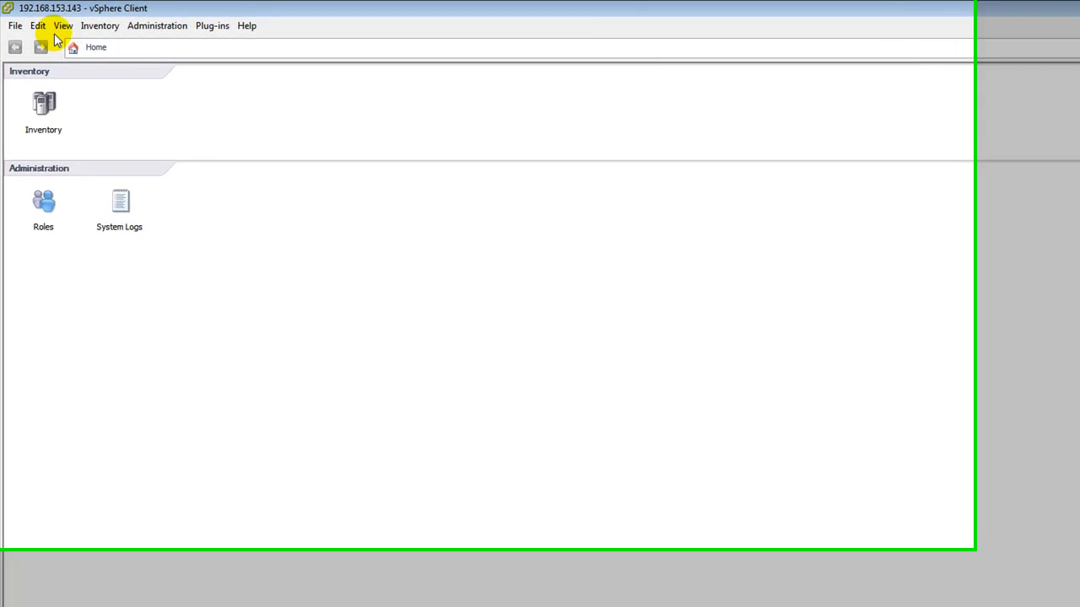
left_click(153, 33)
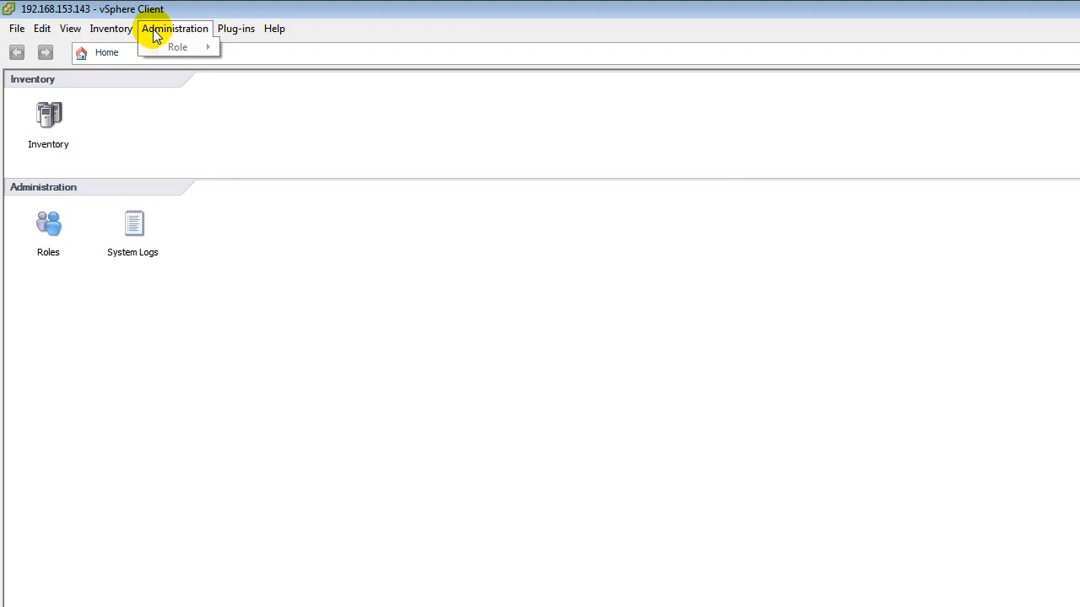
left_click(203, 321)
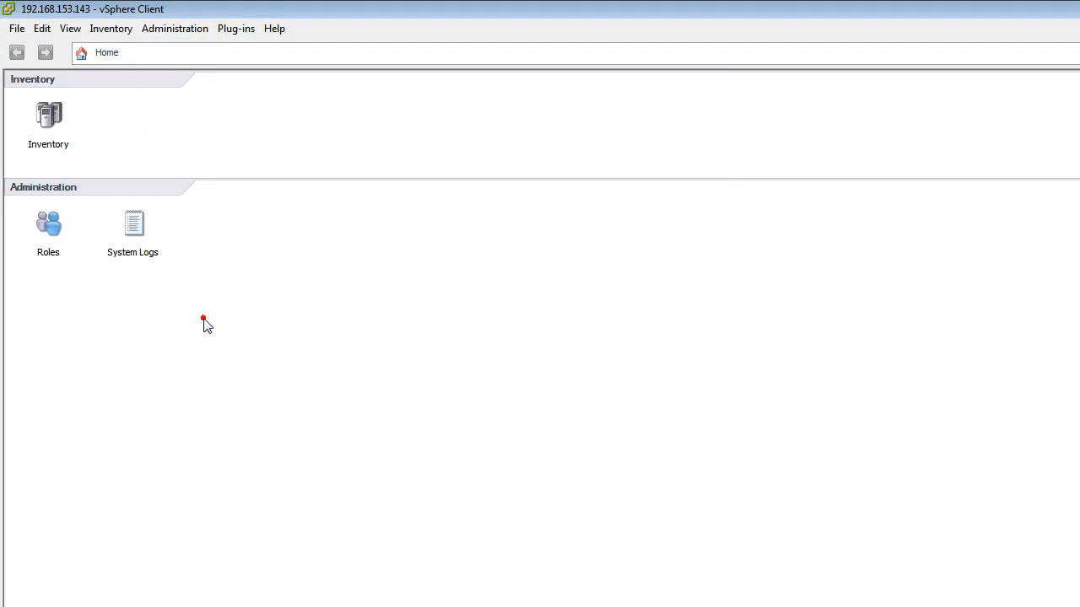
left_click(49, 125)
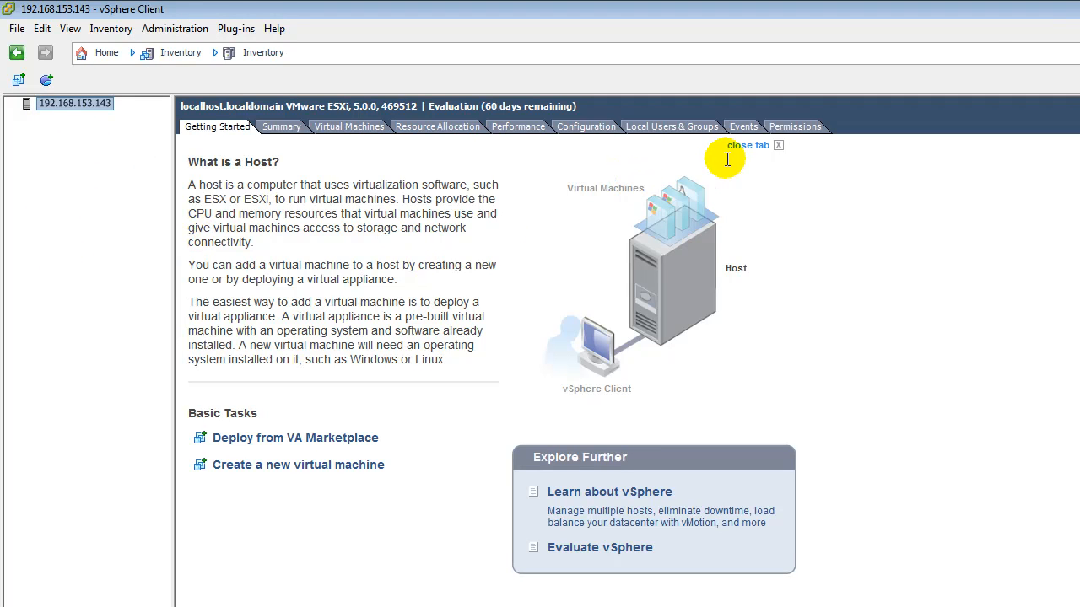
Step: Show the host's Licensed Features (Evaluation Mode, expiring 6/20/2012) and cancel out of Assign License
left_click(581, 128)
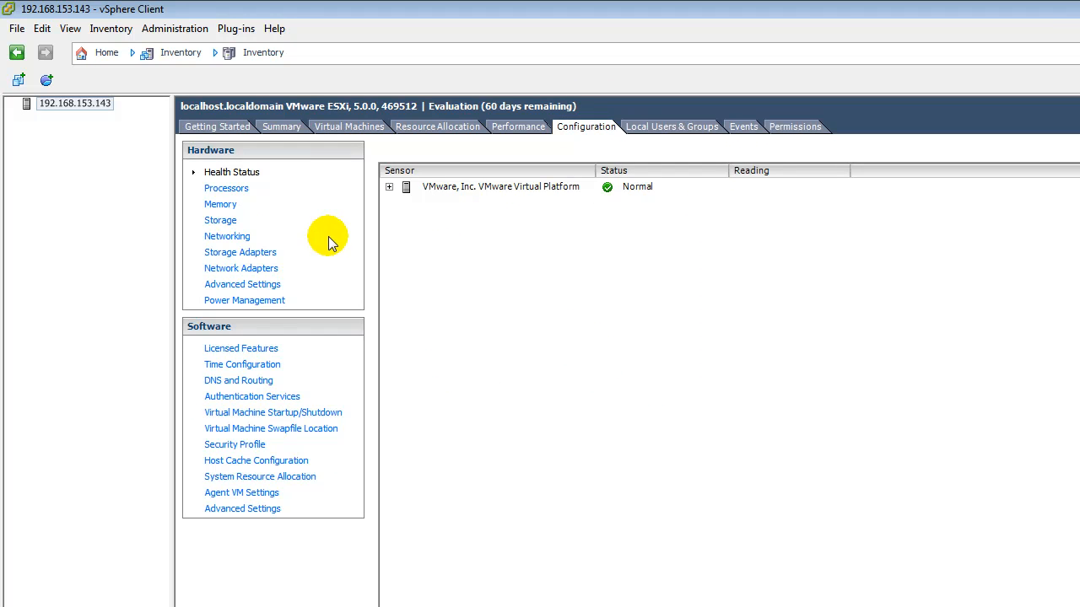
left_click(267, 354)
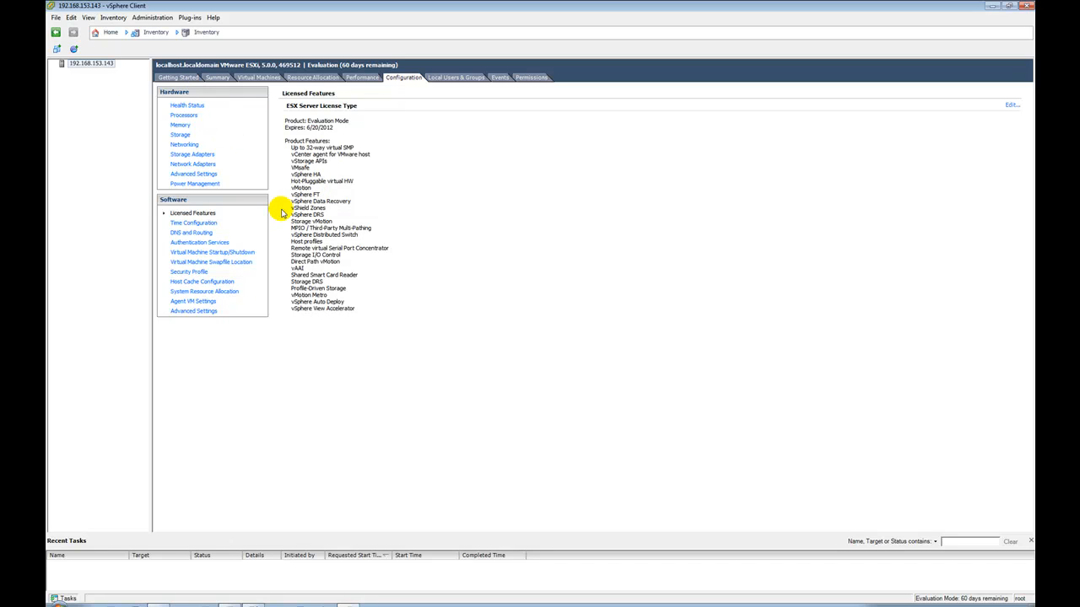
left_click(1011, 108)
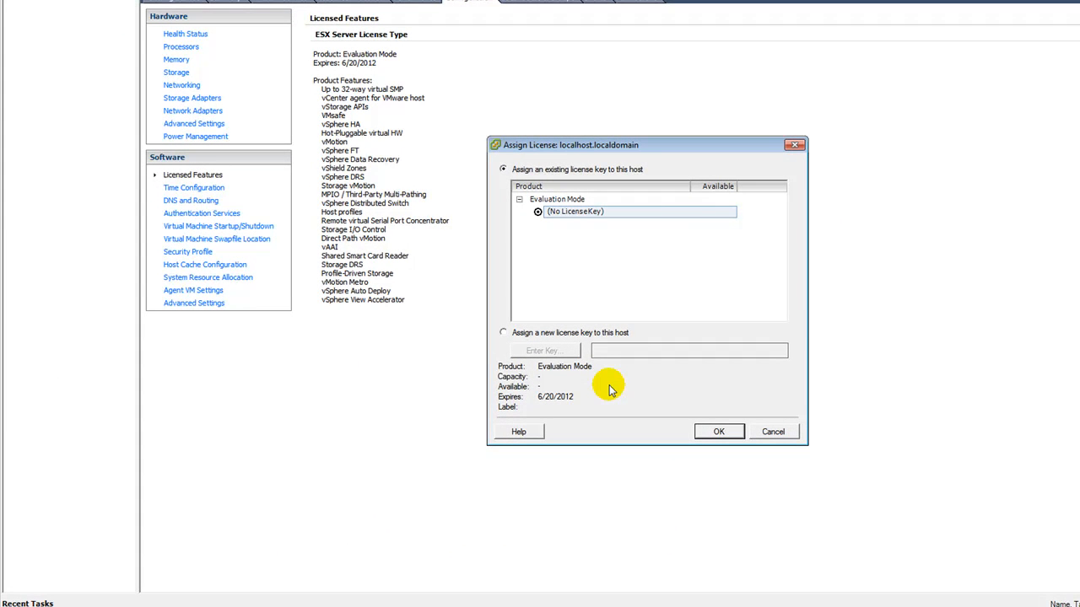
left_click(773, 433)
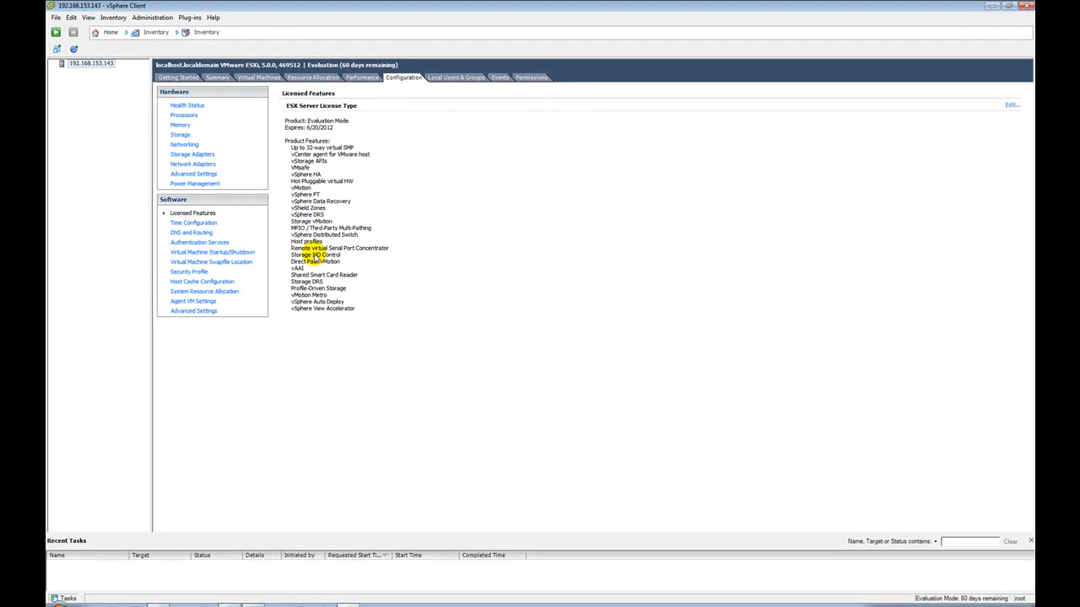
Step: Close the Getting Started tab with 'Do not show this message again', then return to Configuration
right_click(84, 66)
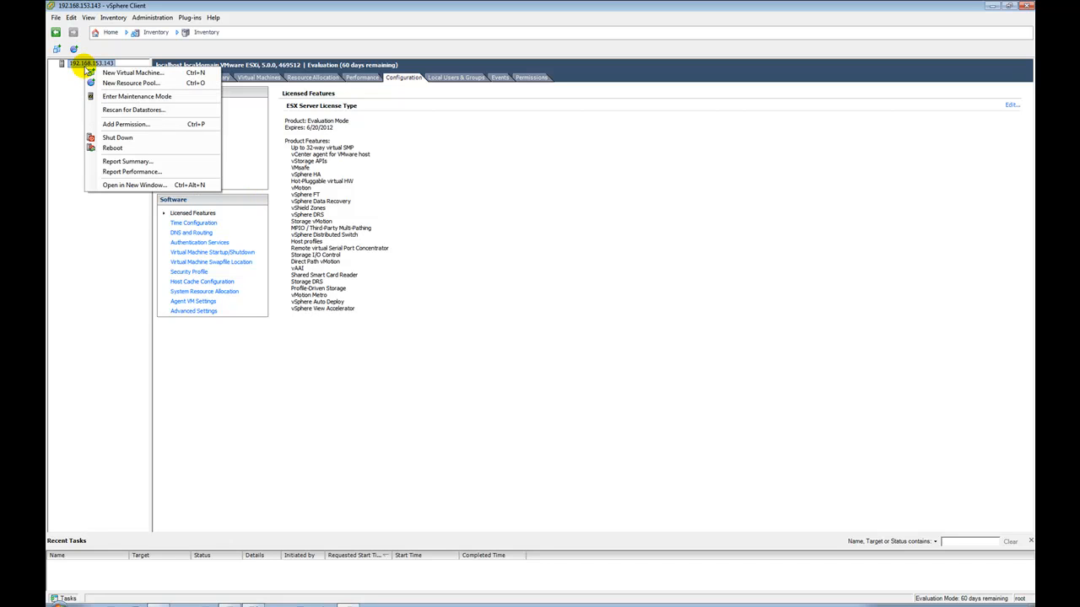
left_click(76, 253)
left_click(178, 77)
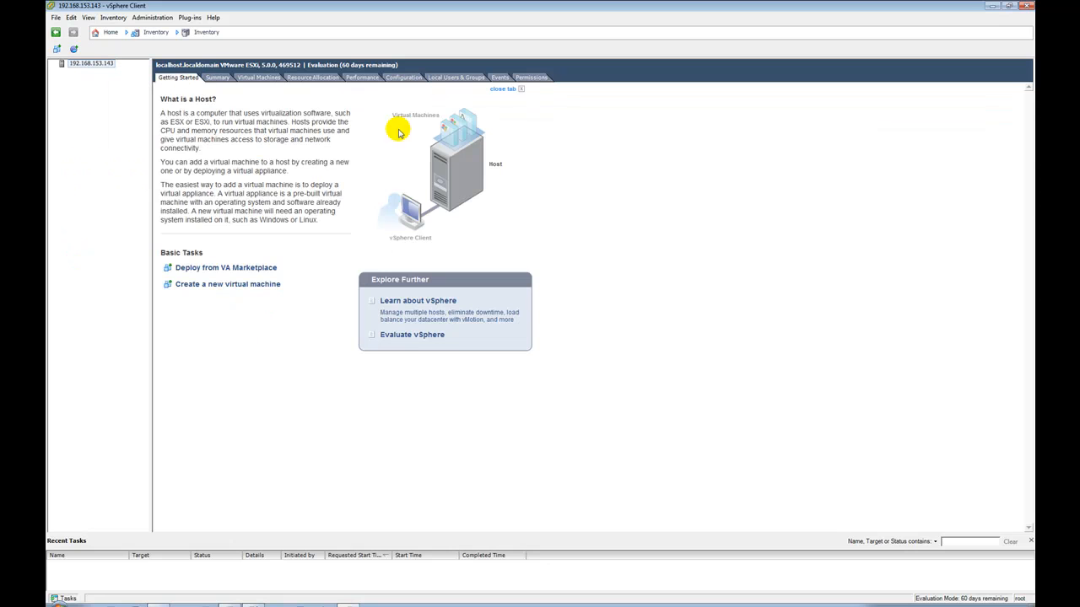
left_click(521, 90)
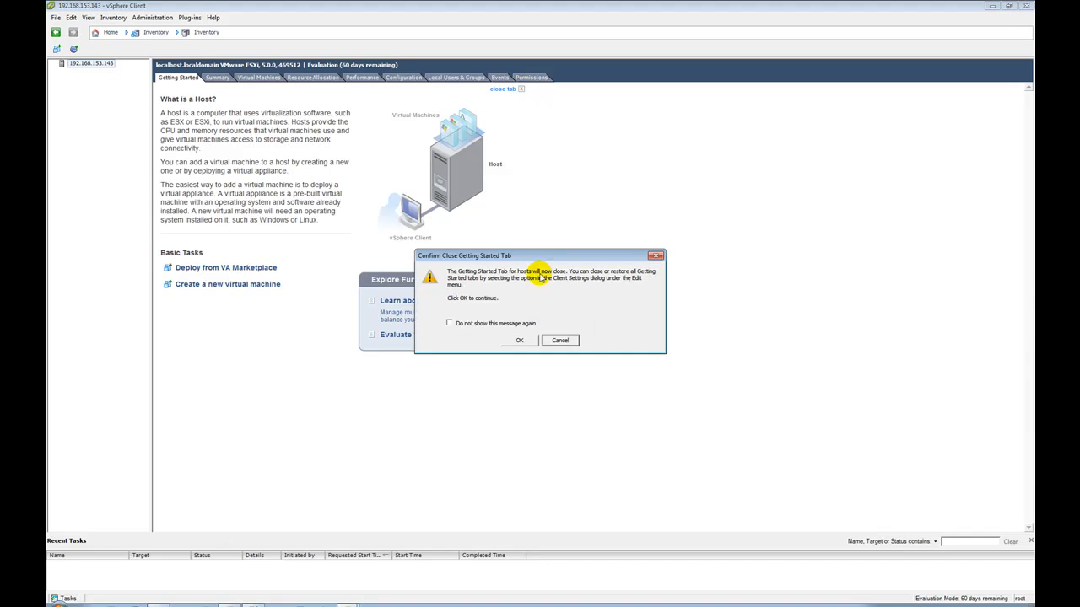
left_click(484, 325)
left_click(519, 340)
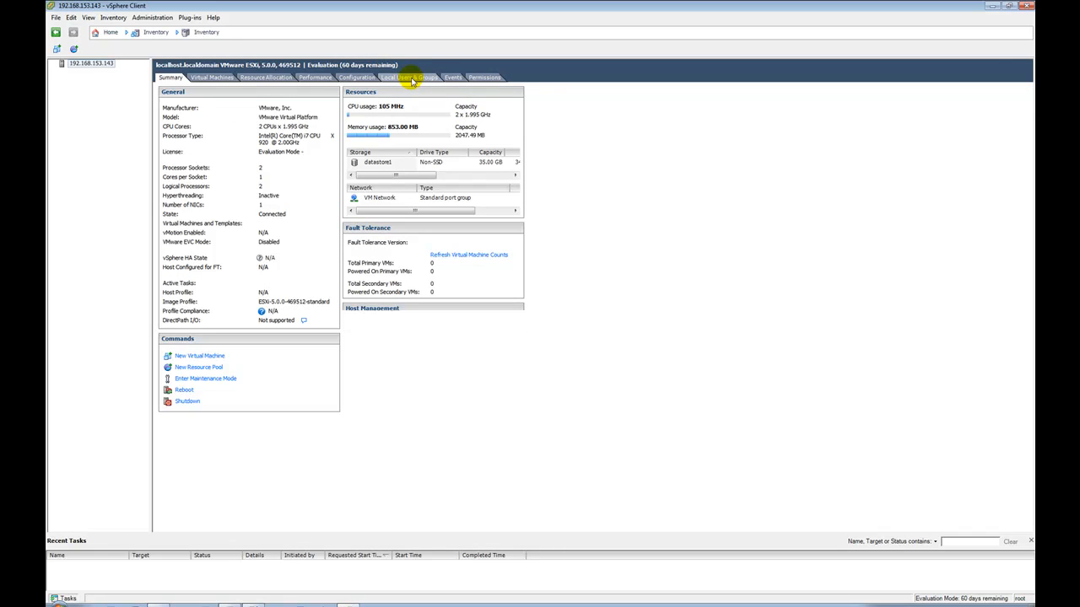
left_click(361, 77)
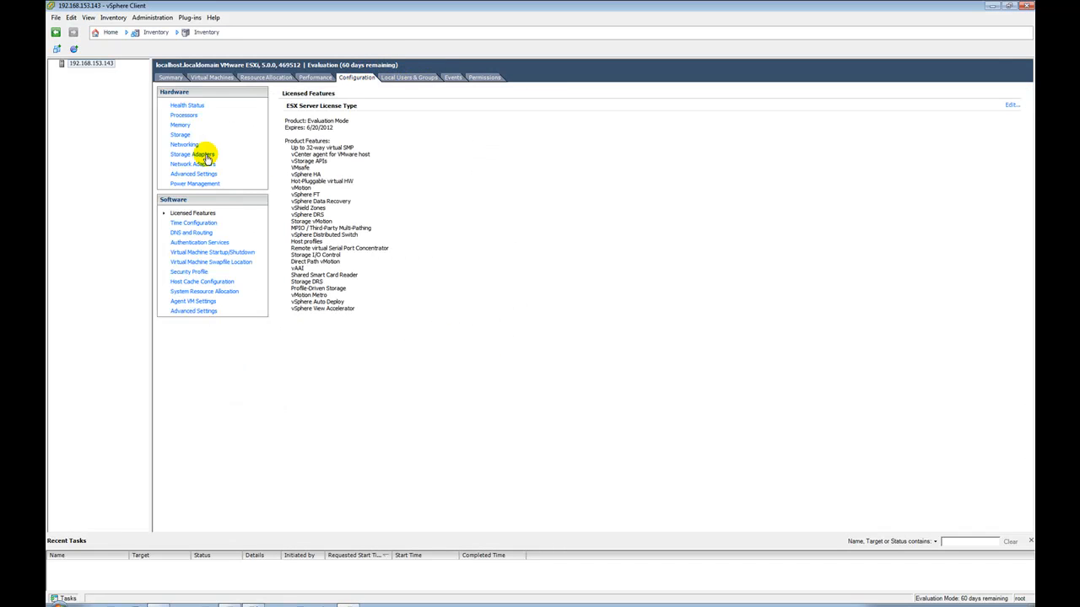
Step: Review Authentication Services, Security Profile and Advanced Settings, ending on DNS and Routing with server 192.168.153.2
left_click(221, 243)
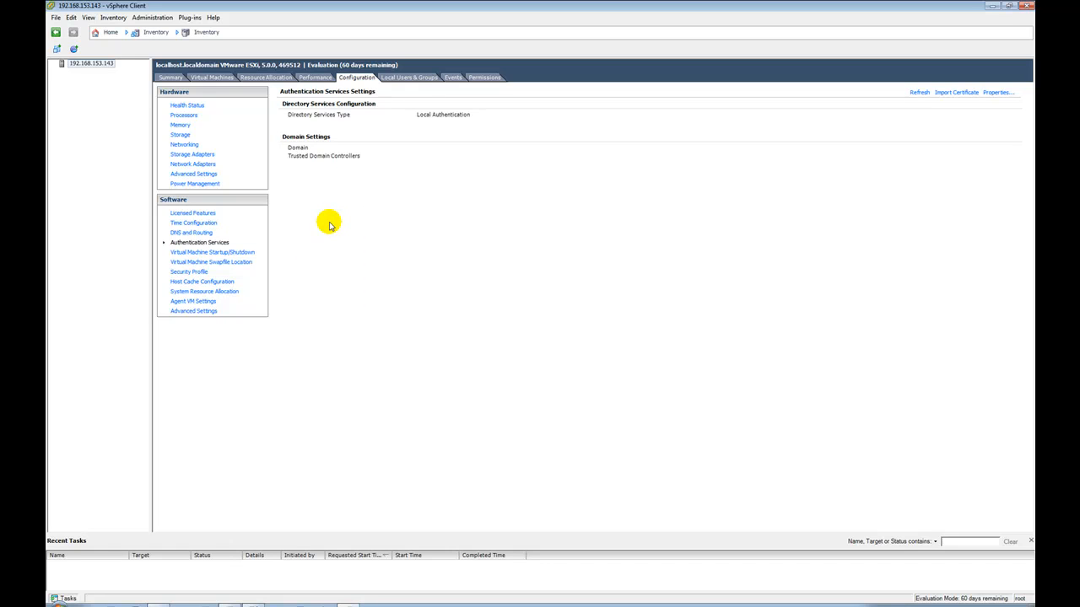
left_click(188, 272)
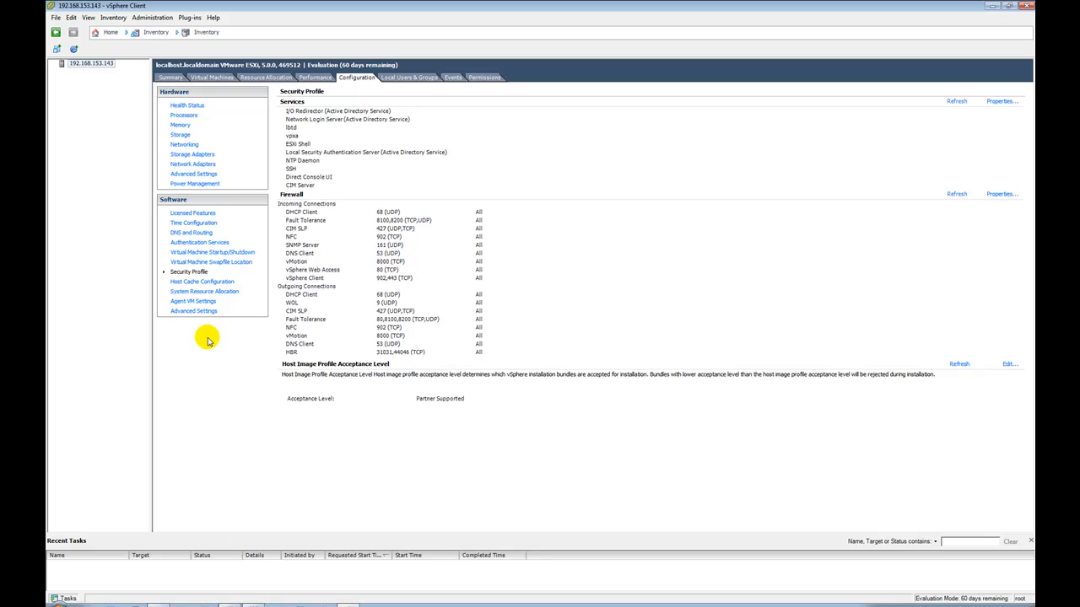
left_click(202, 312)
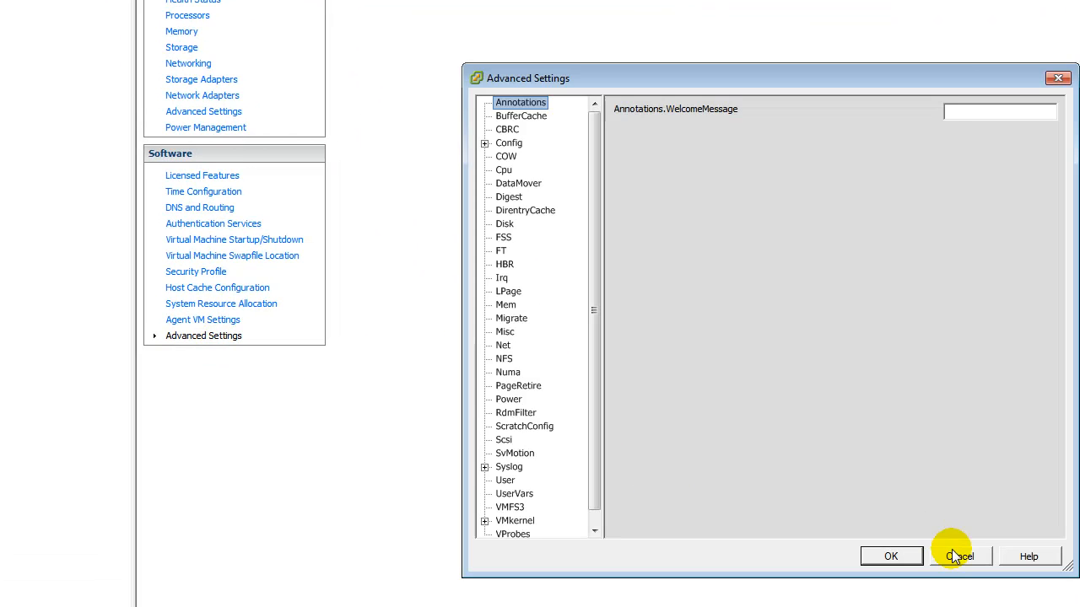
left_click(953, 555)
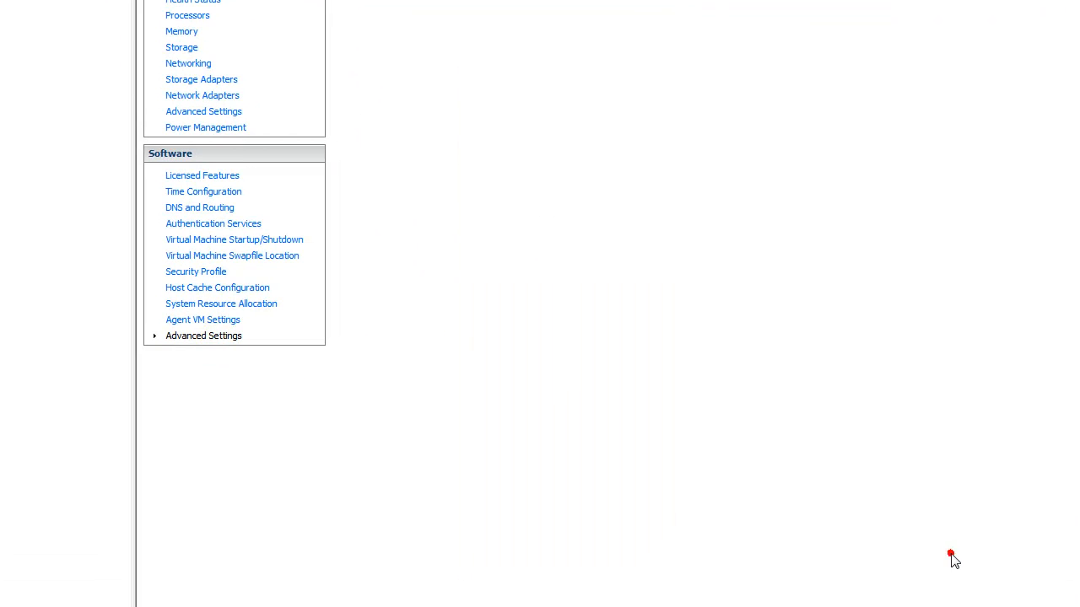
left_click(218, 213)
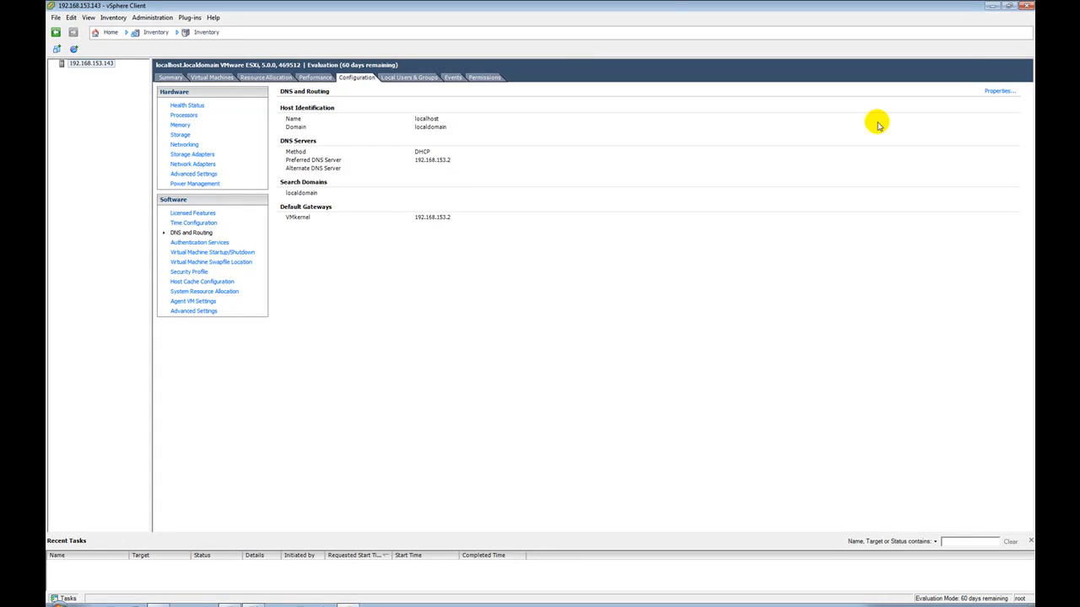
Step: Check the DNS and gateway tabs in DNS and Routing Properties unchanged, then view Authentication Services
left_click(997, 91)
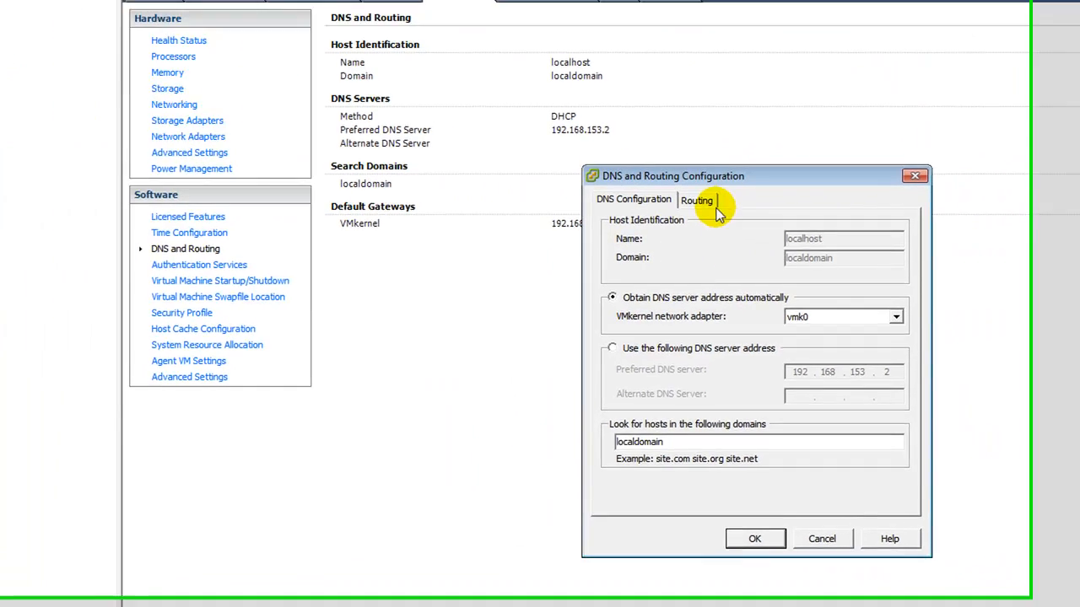
left_click(458, 142)
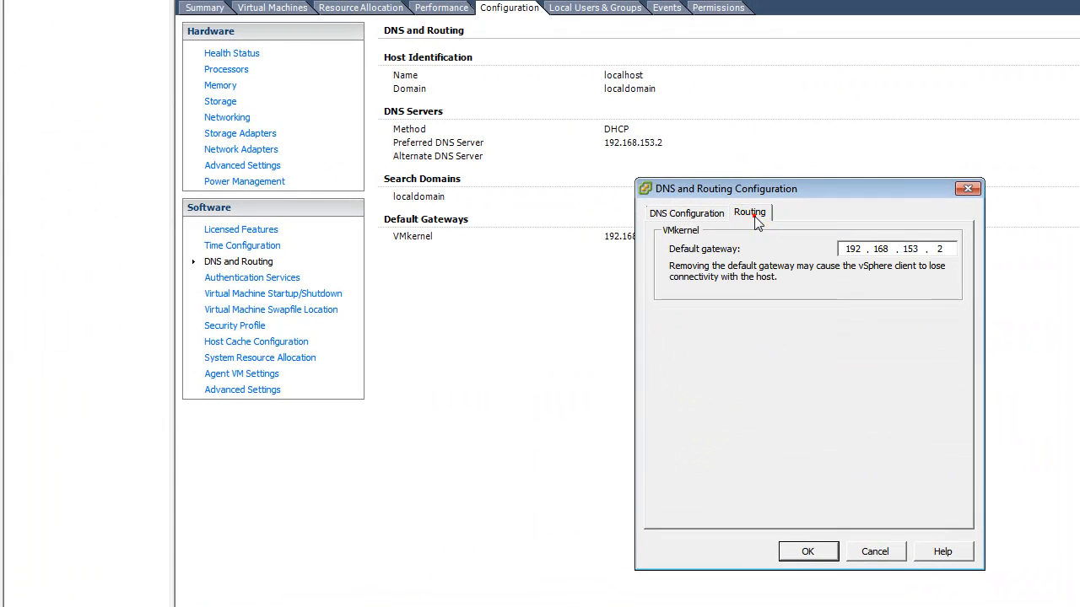
left_click(876, 550)
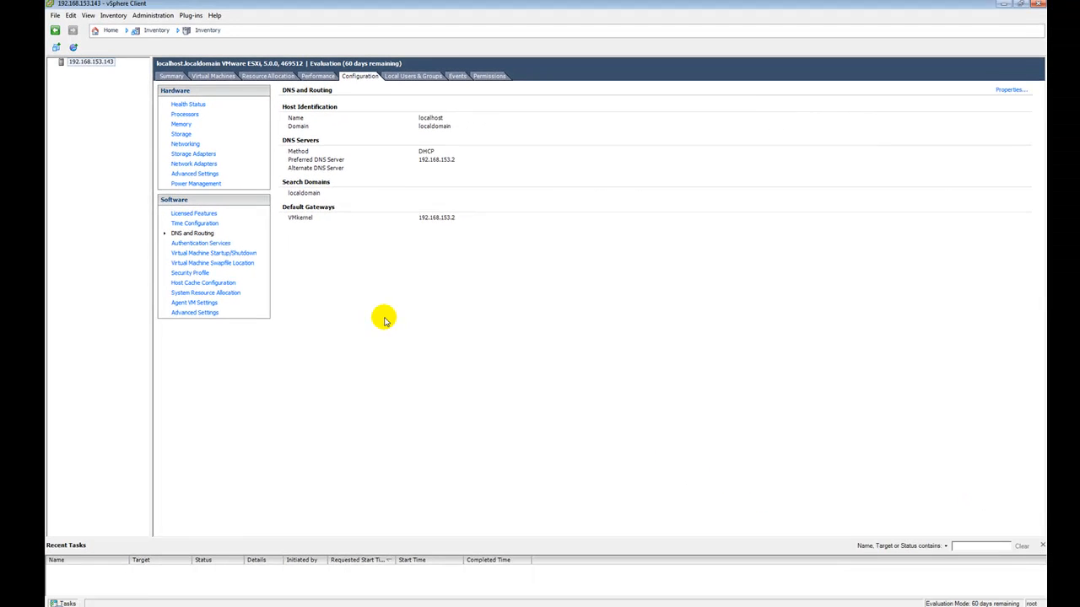
left_click(201, 243)
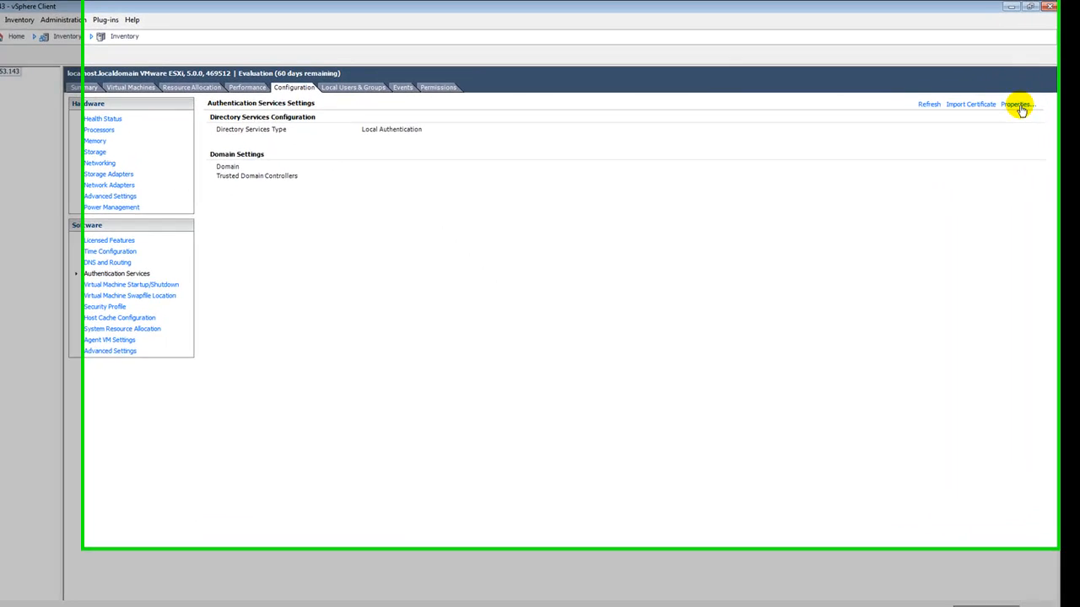
Step: In Directory Services Configuration, choose Active Directory as the service type and centre the dialog
left_click(997, 91)
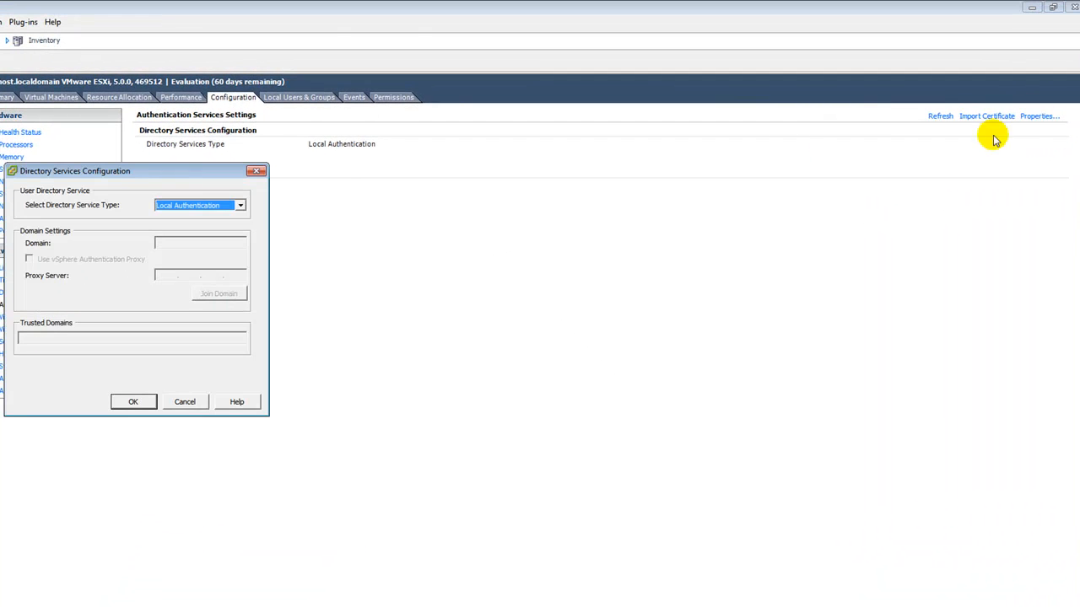
left_click(240, 206)
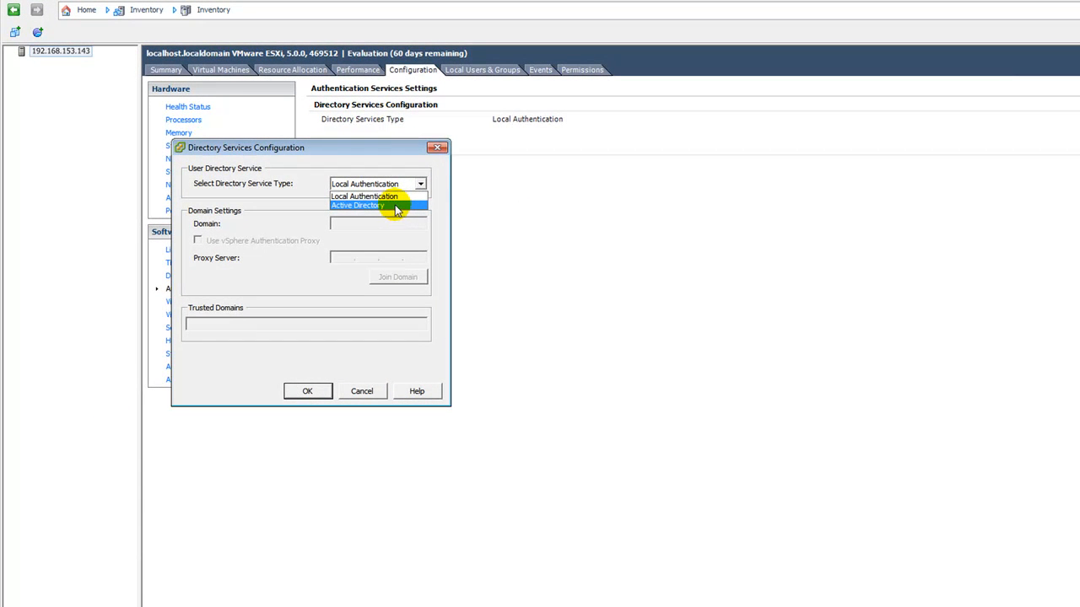
left_click(394, 206)
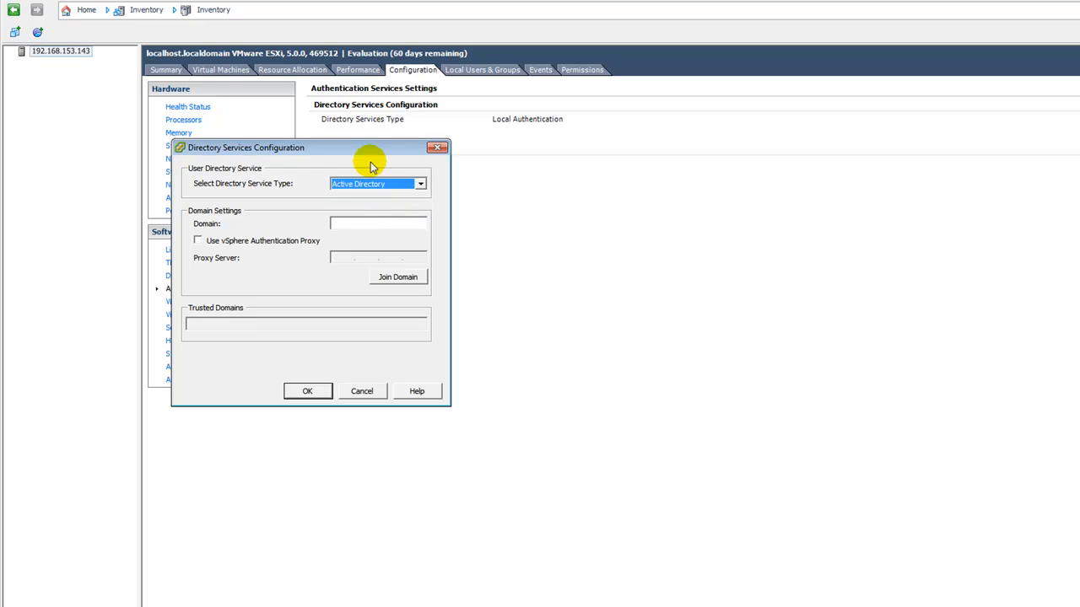
left_click_drag(368, 149, 701, 219)
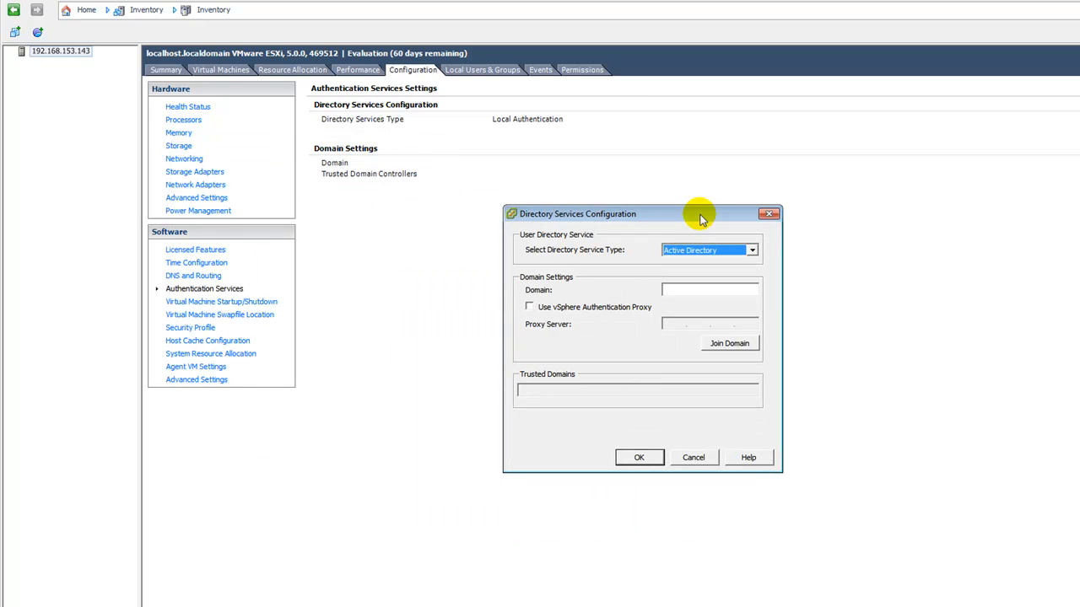
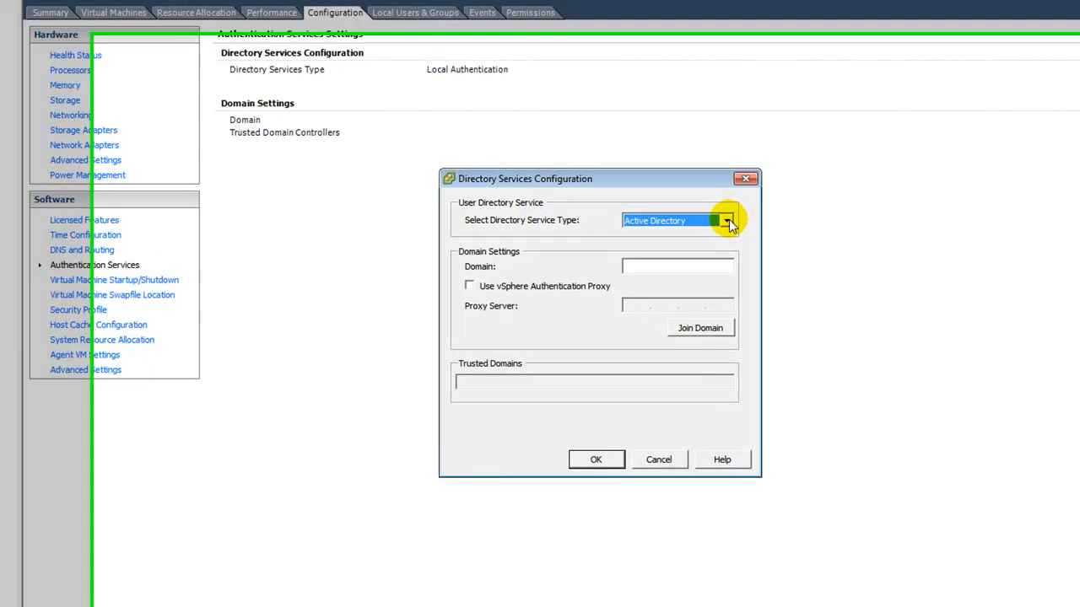
Step: Try Active Directory as the directory service type, then cancel so Local Authentication remains
left_click(800, 253)
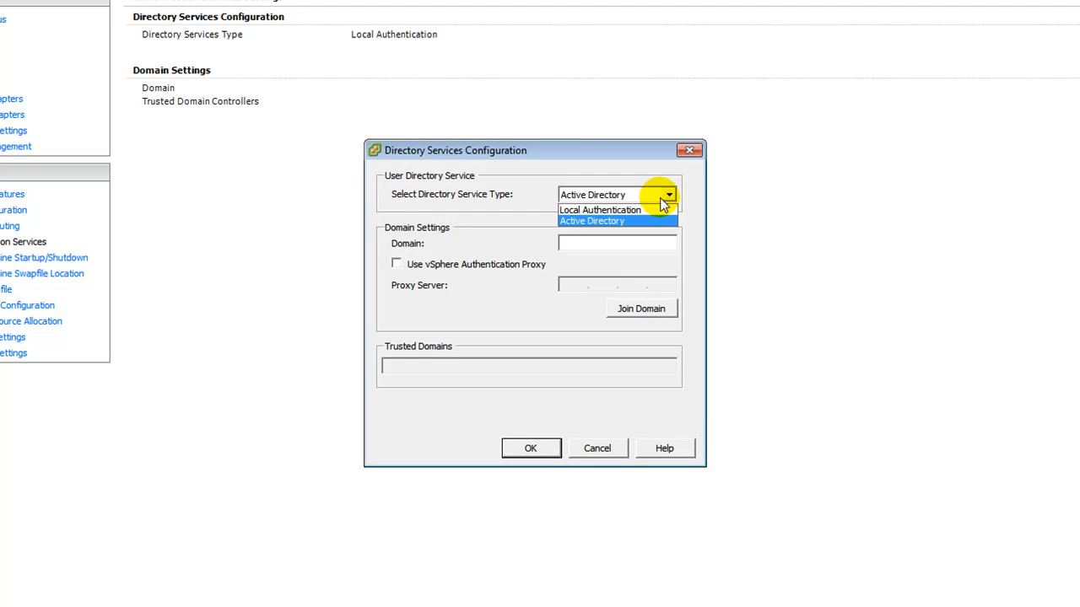
left_click(656, 221)
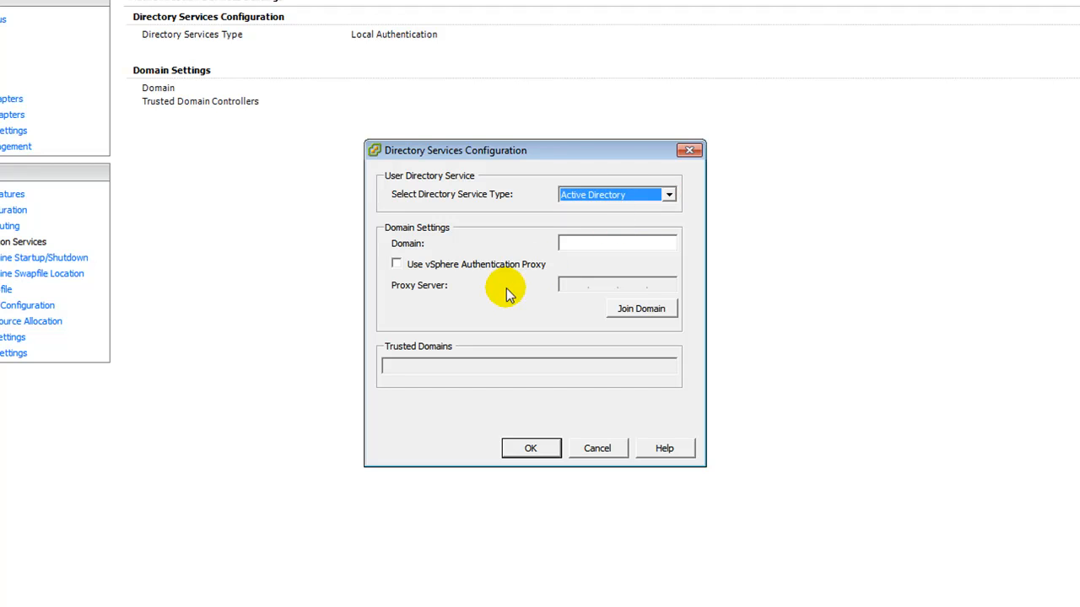
left_click(566, 245)
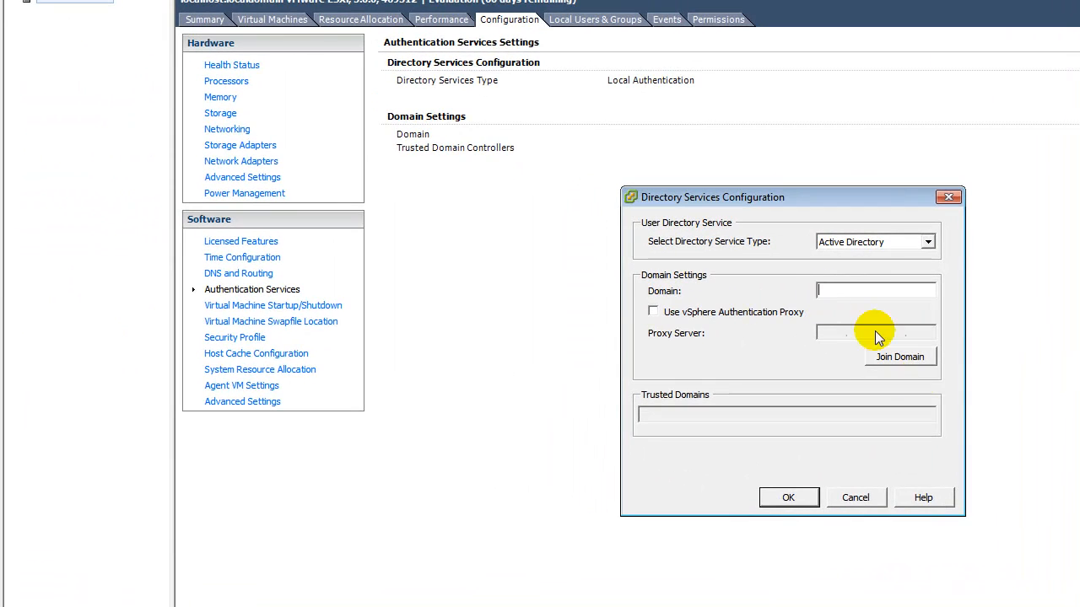
left_click(852, 494)
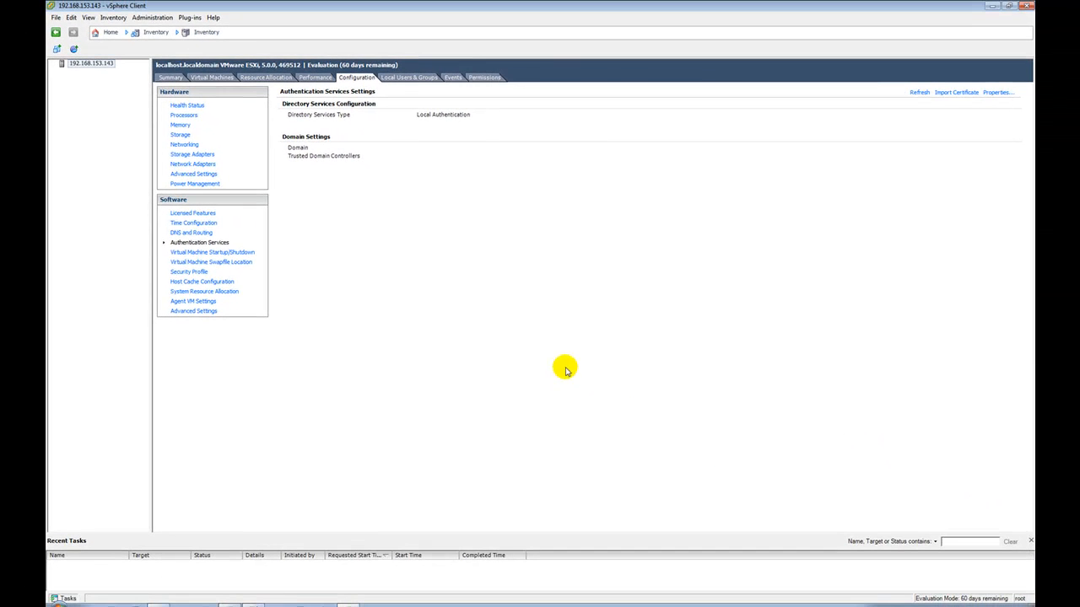
Step: Show host 192.168.153.143's Summary tab and select datastore1 (35.00 GB) under Storage
right_click(99, 63)
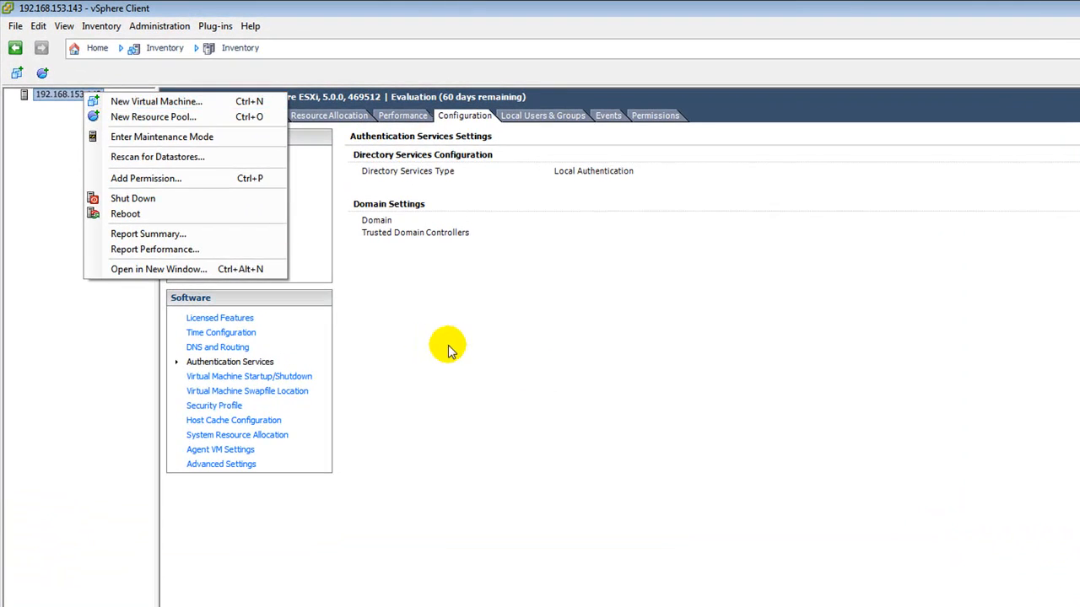
left_click(408, 251)
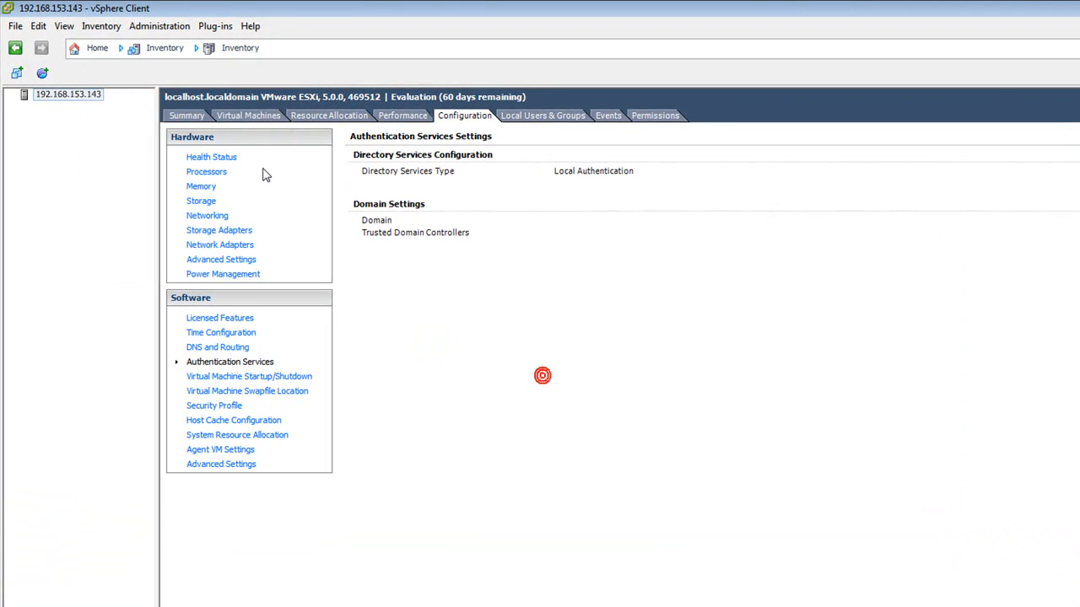
left_click(192, 117)
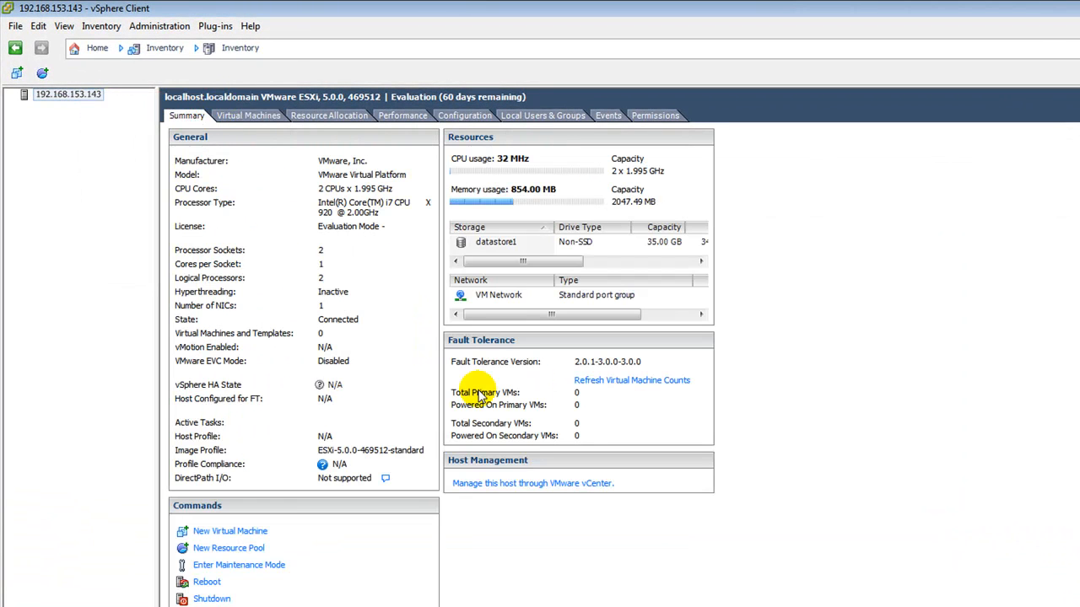
left_click(505, 245)
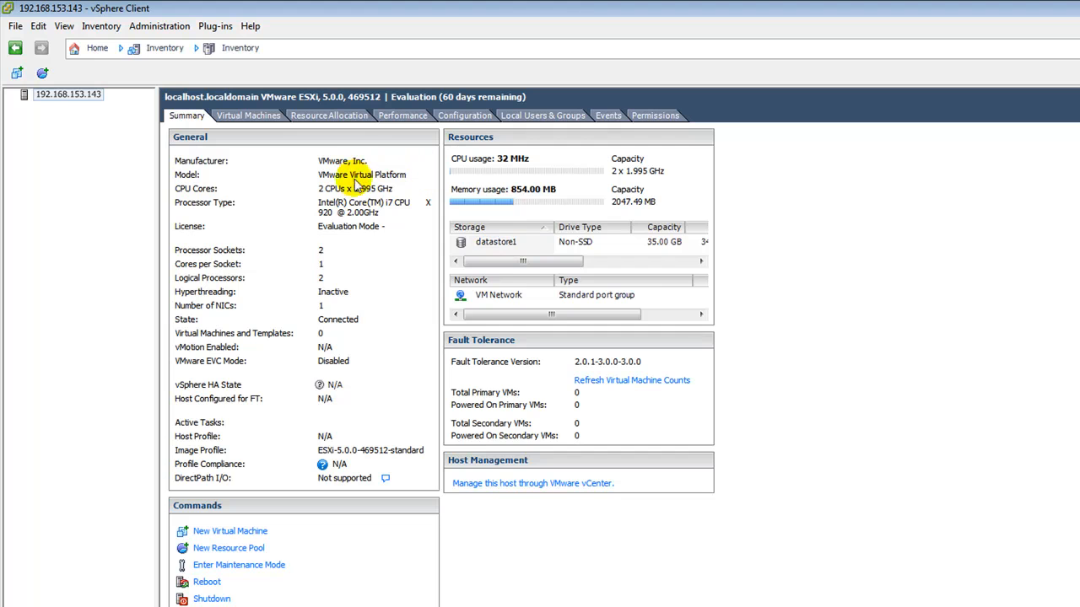
Step: Browse datastore1 and create a new folder named ISOs
right_click(495, 252)
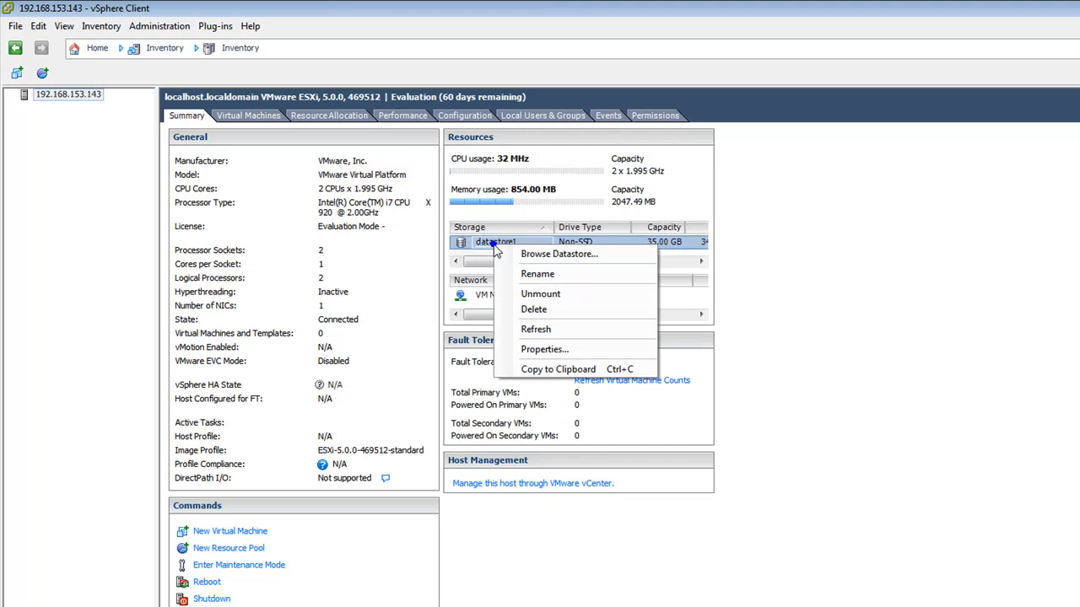
left_click(541, 260)
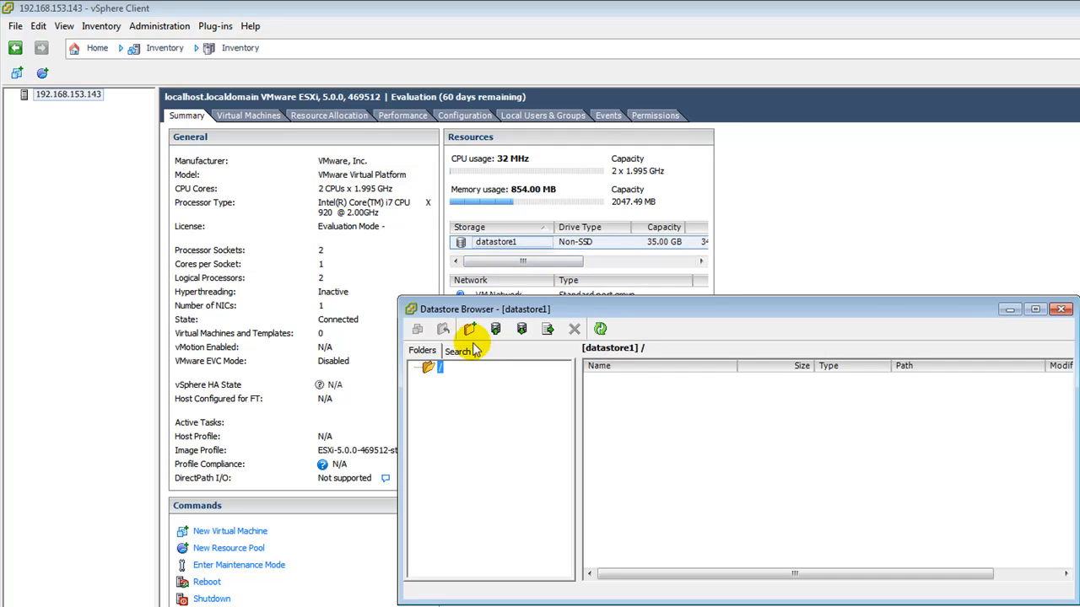
left_click(470, 329)
type("iso")
key("BackSpace")
key("BackSpace")
key("BackSpace")
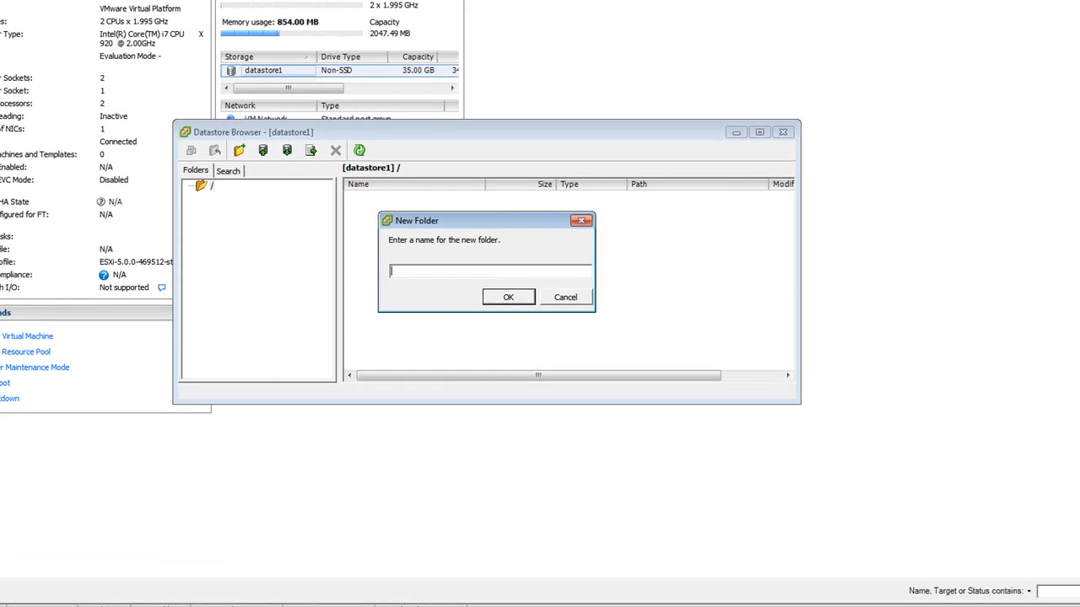
type("ISOs")
key("Return")
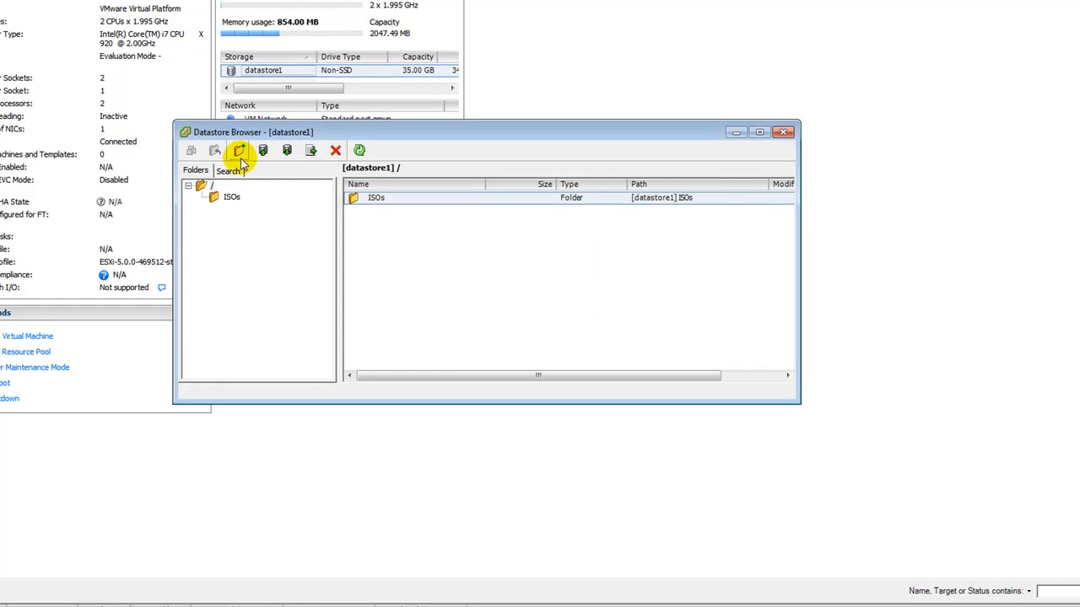
Step: Open the ISOs folder and start a single-file upload
left_click(231, 197)
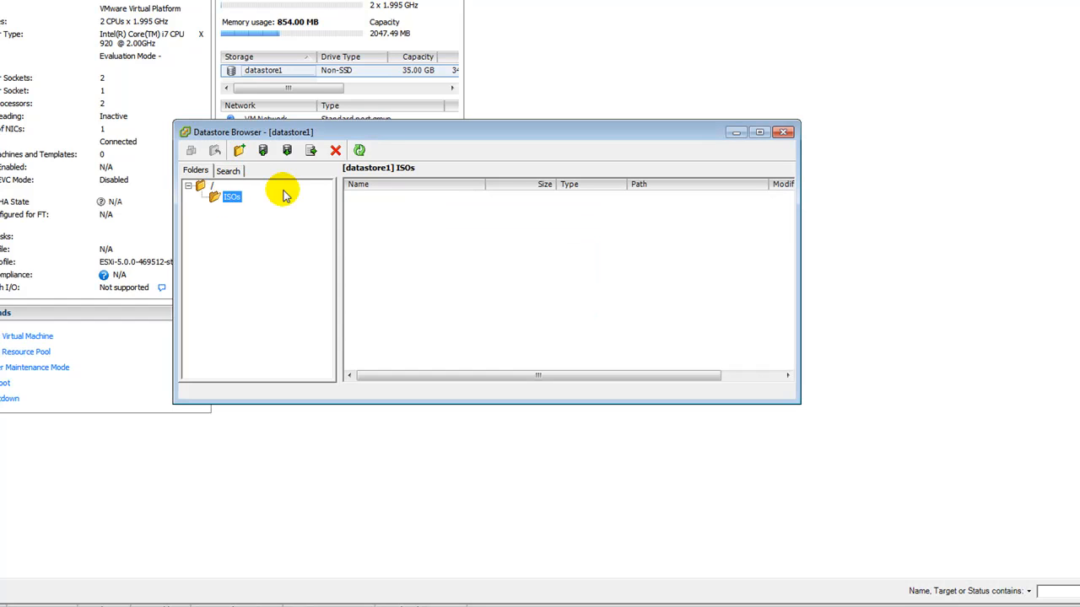
left_click(263, 151)
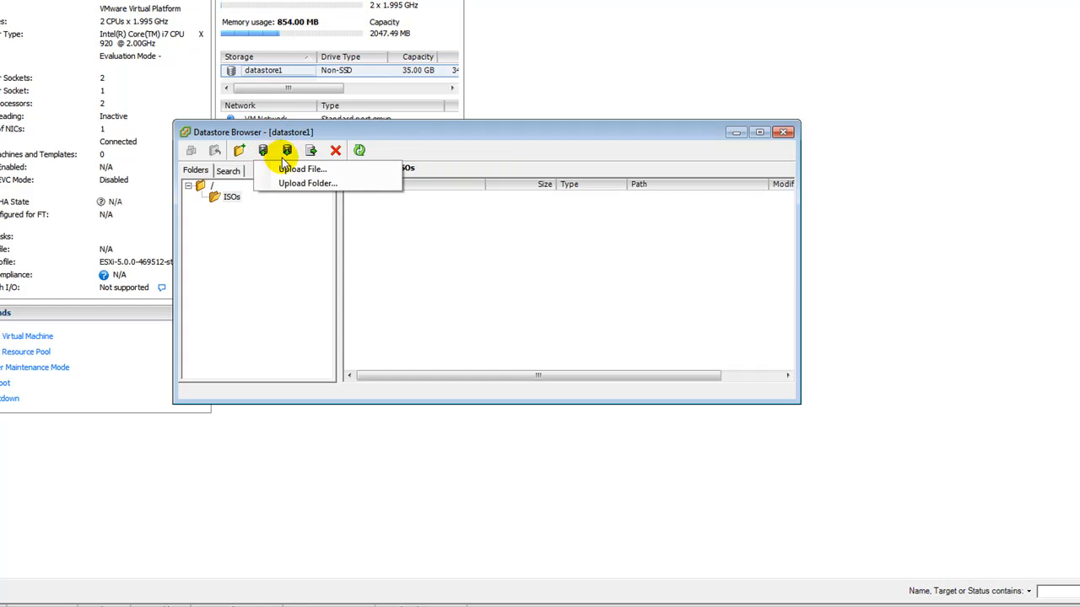
left_click(298, 169)
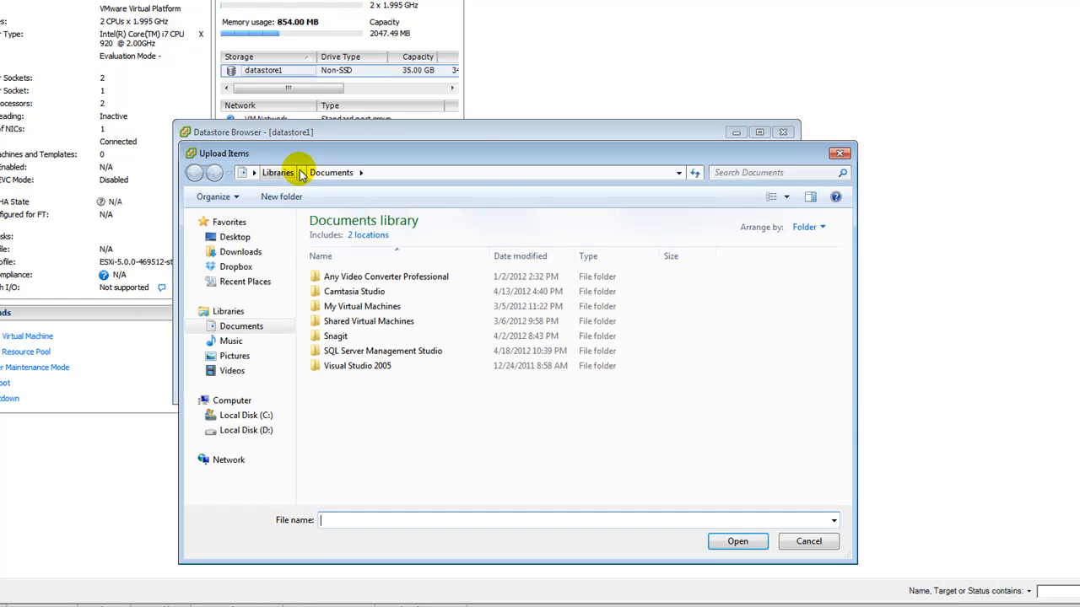
Step: Choose SW_CD_Windows_XP_Professional_32BIT_English_ISO_MLF_X15-05160.ISO from Downloads as the upload file
left_click(240, 251)
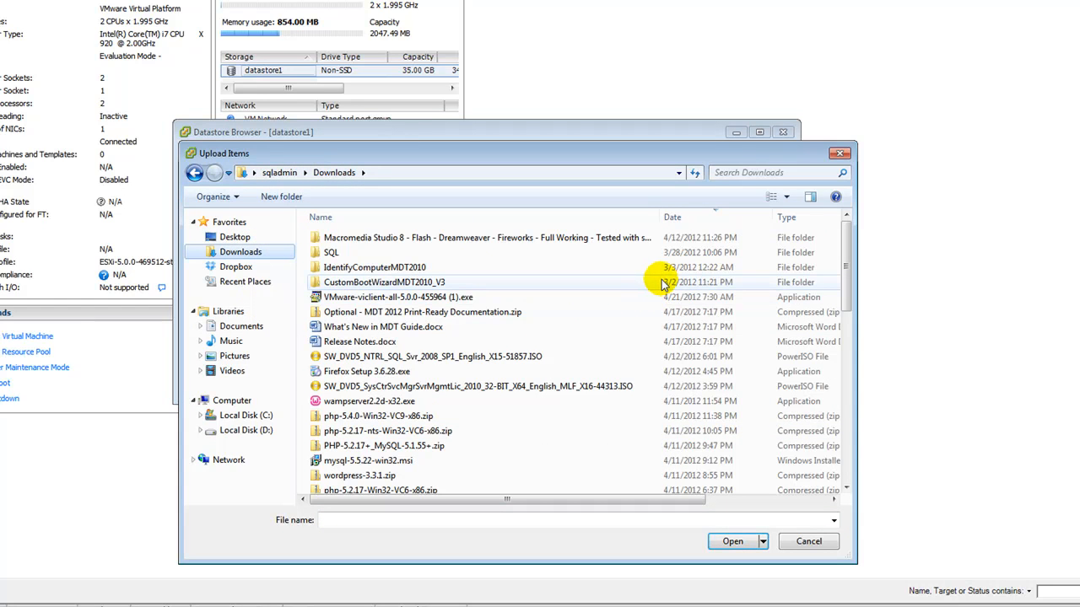
left_click(797, 218)
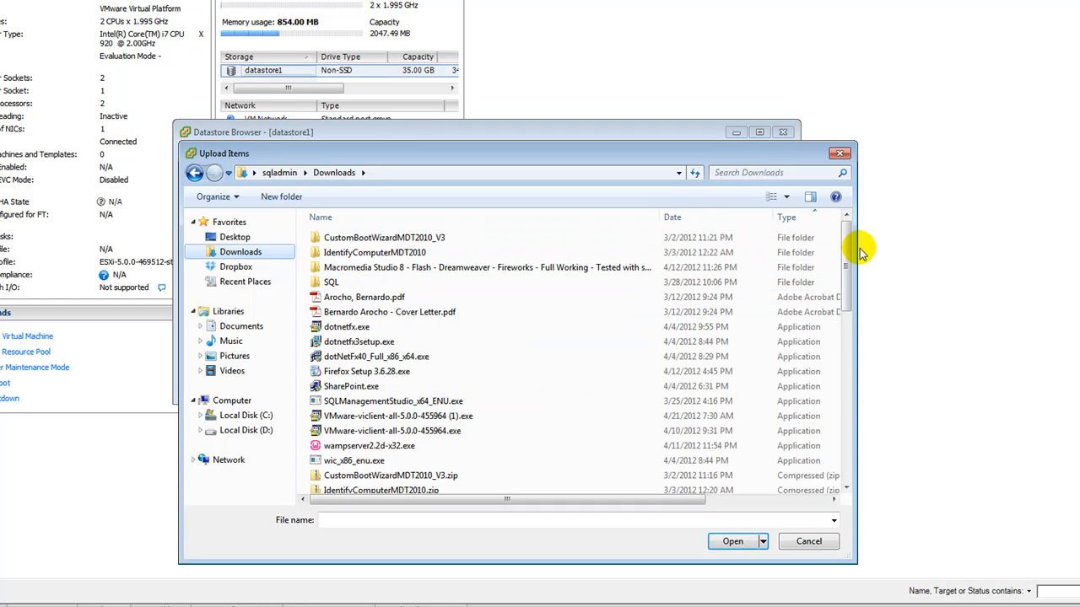
left_click_drag(849, 243, 850, 426)
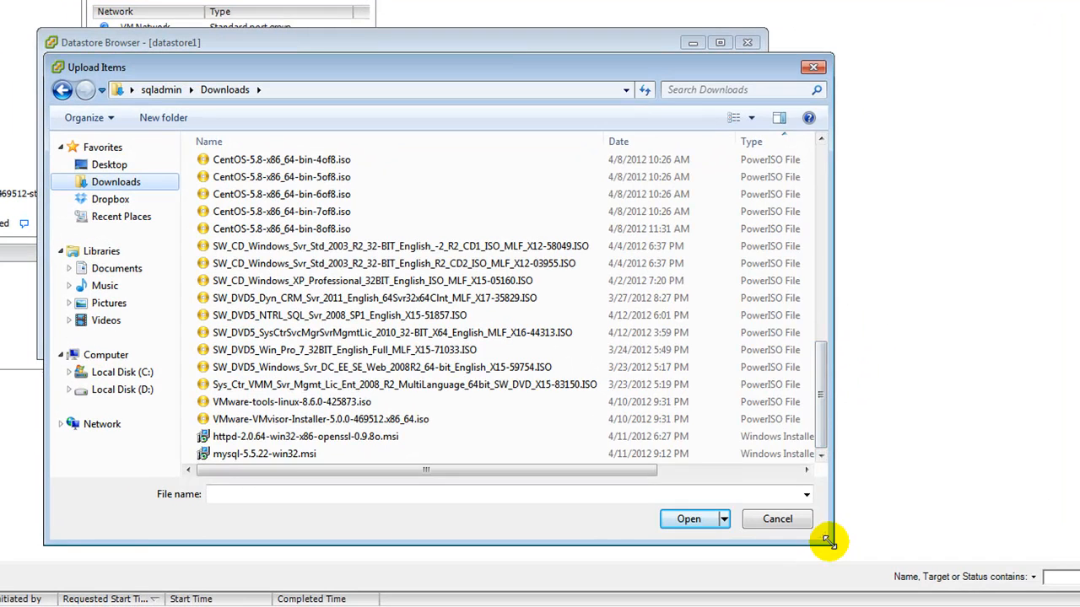
left_click_drag(827, 541, 1018, 536)
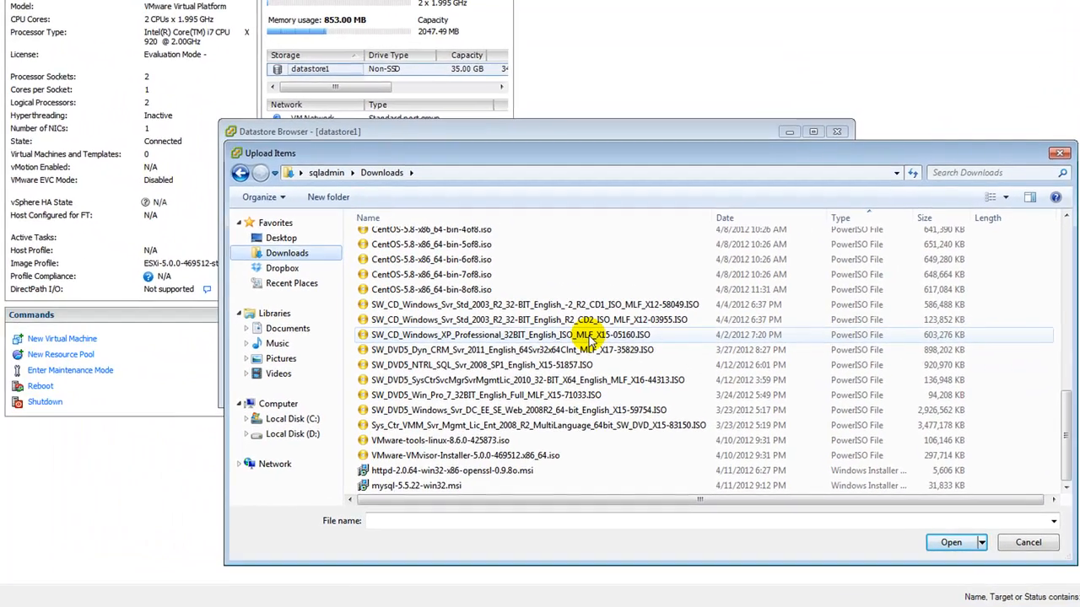
left_click(517, 335)
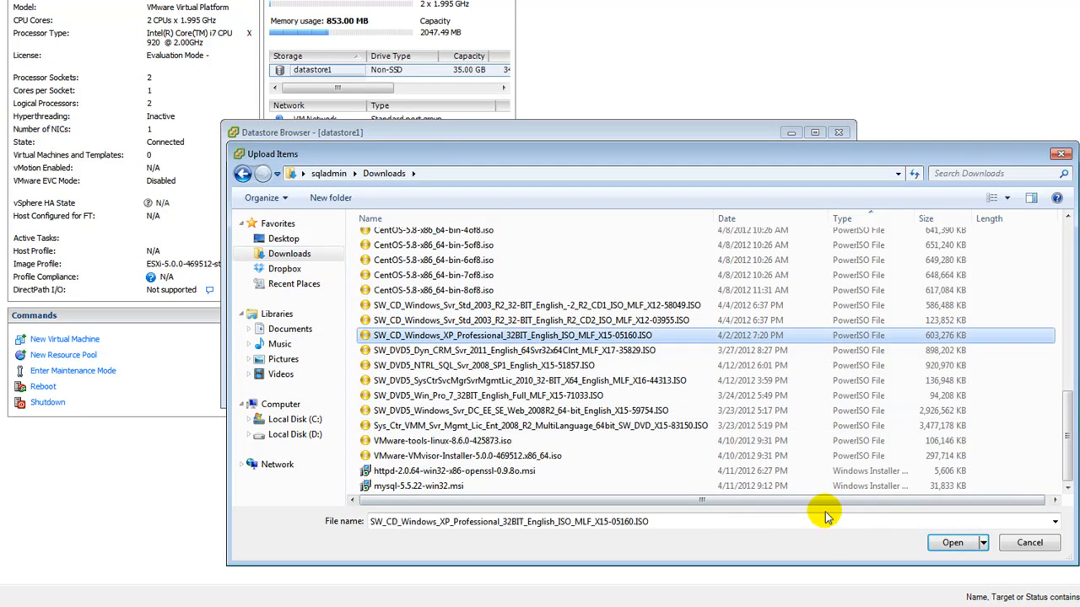
left_click(953, 542)
Step: Upload the 603,276 KB Windows XP ISO to datastore1/ISOs, then close the Datastore Browser
left_click(509, 305)
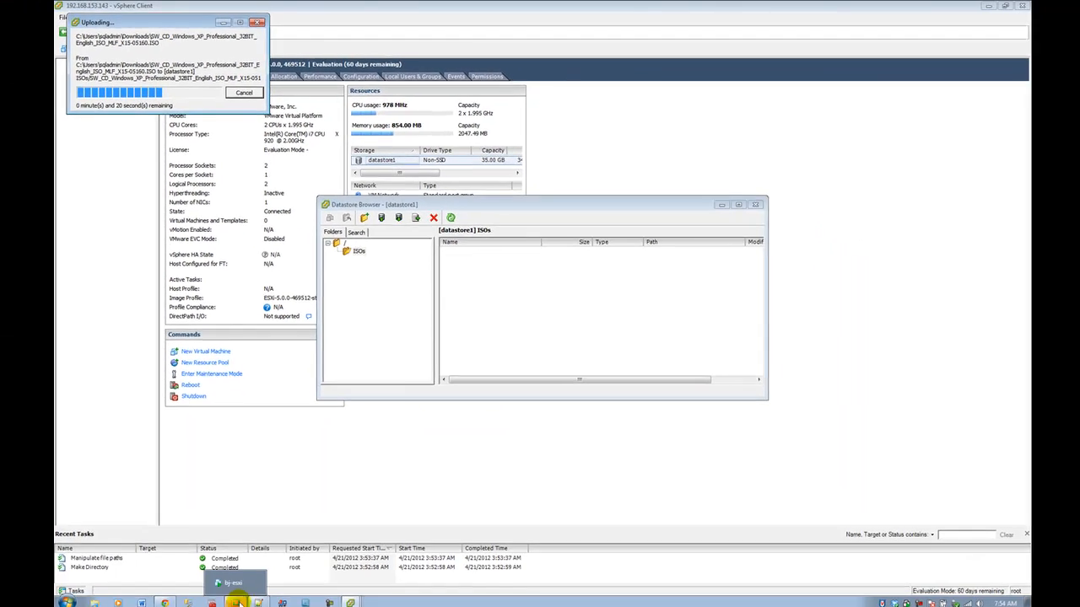
left_click(237, 602)
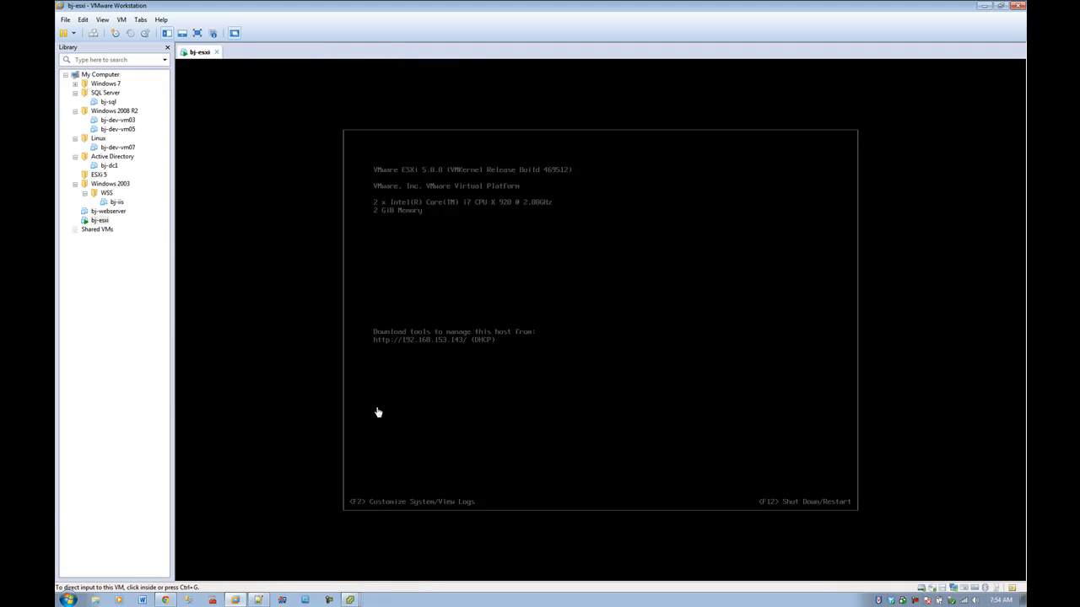
left_click(985, 5)
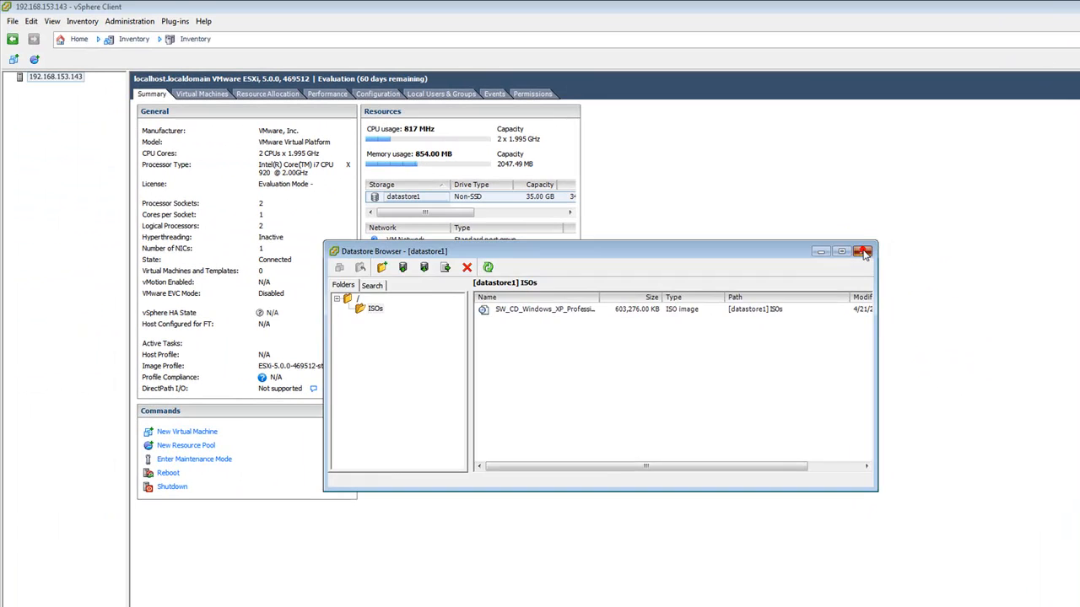
left_click(863, 252)
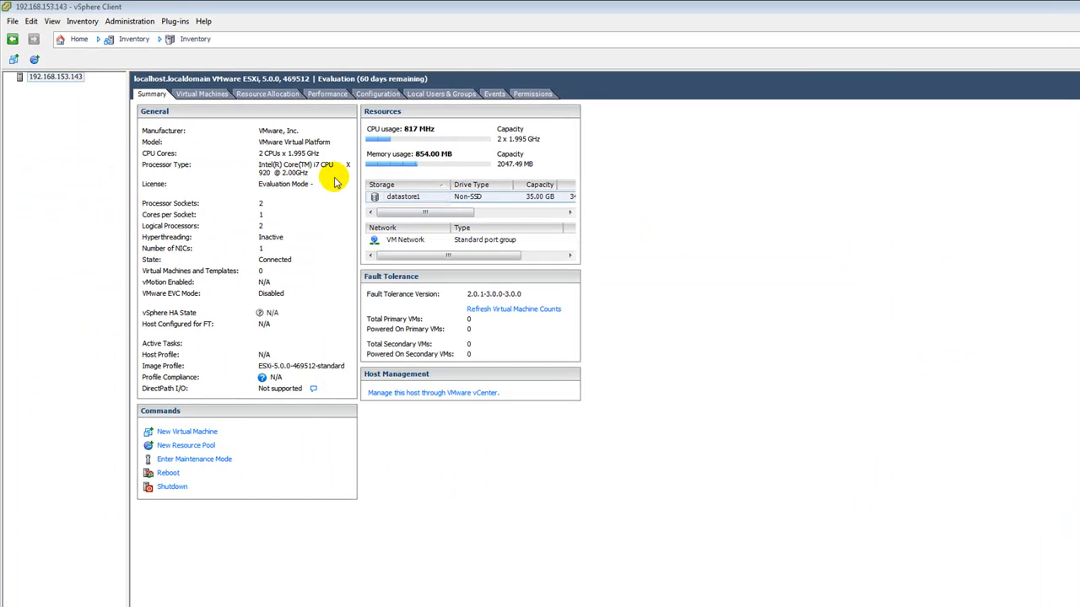
Step: Start a Typical new virtual machine named bj-xp-vm01 stored on datastore1
right_click(42, 78)
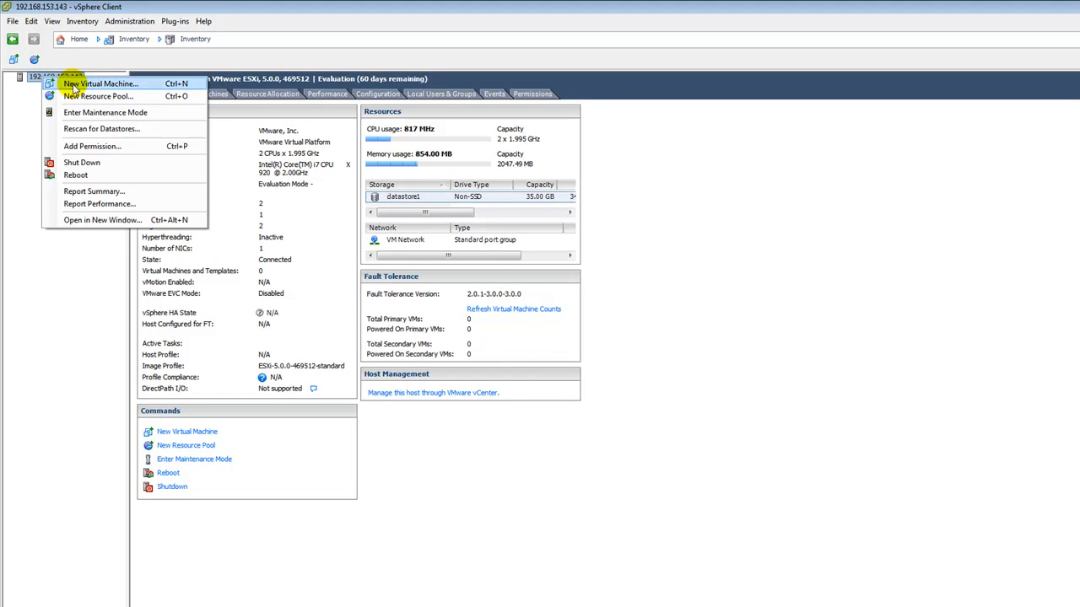
left_click(71, 83)
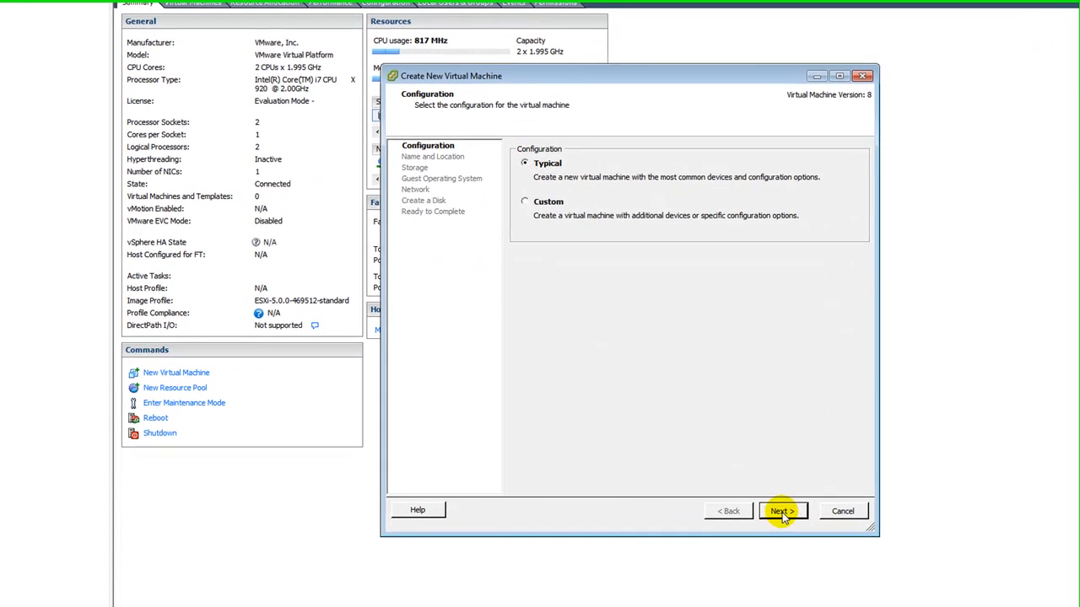
left_click(739, 557)
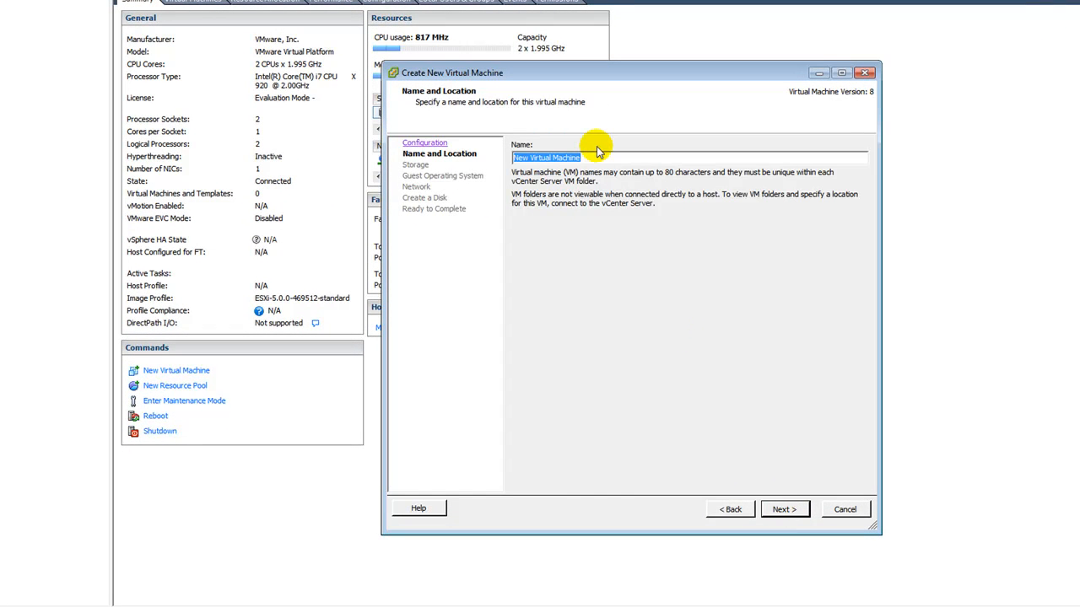
type("BJ")
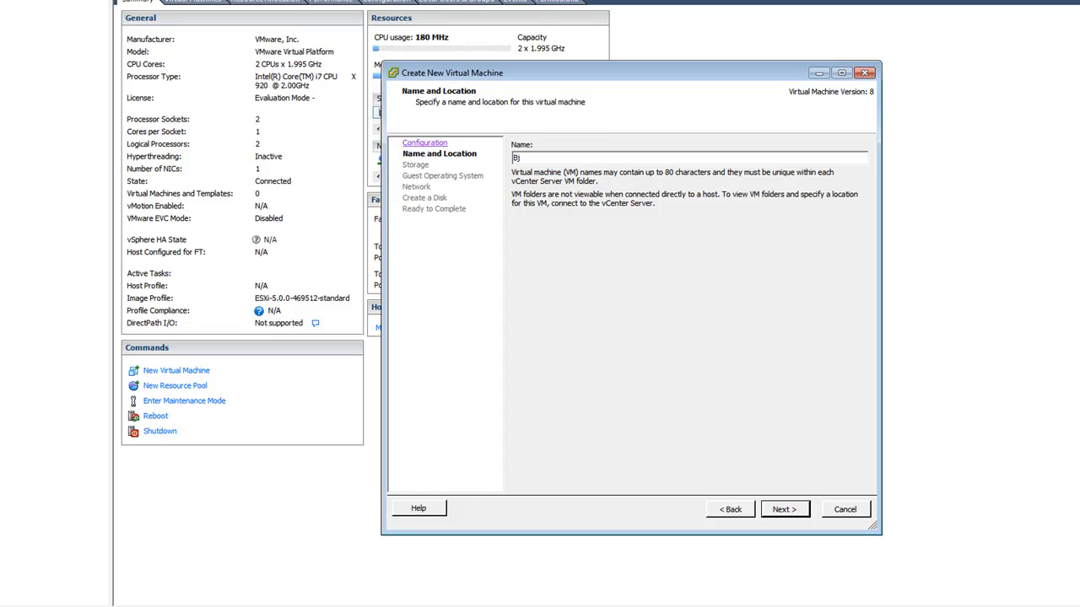
key("BackSpace")
type("bj-xp-vm01")
key("Return")
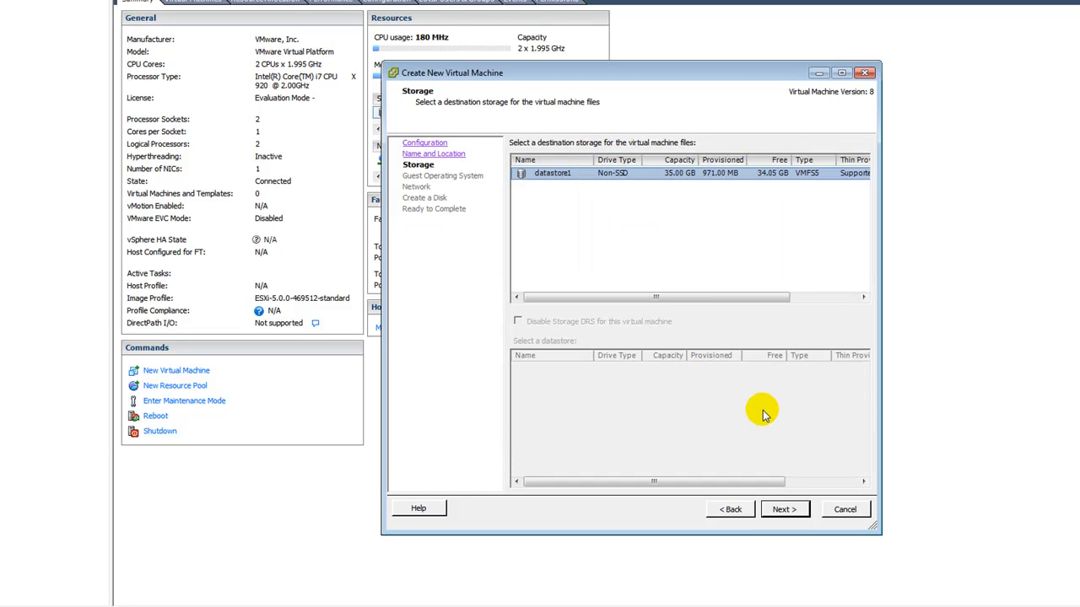
left_click(771, 509)
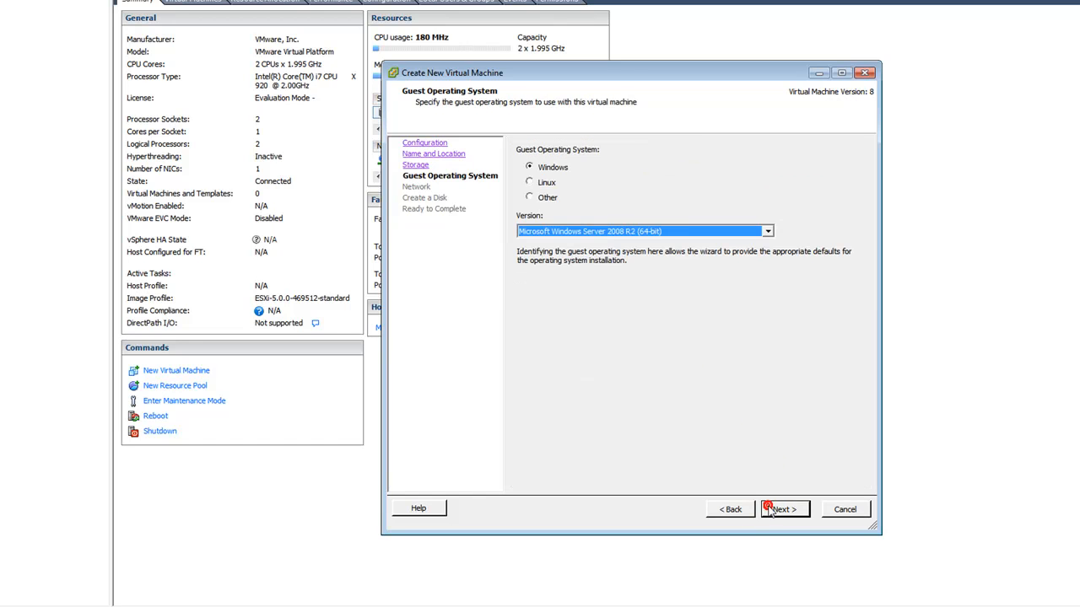
Step: Set the guest OS to Microsoft Windows XP Professional (32-bit), keep default network and disk, and finish
left_click(585, 231)
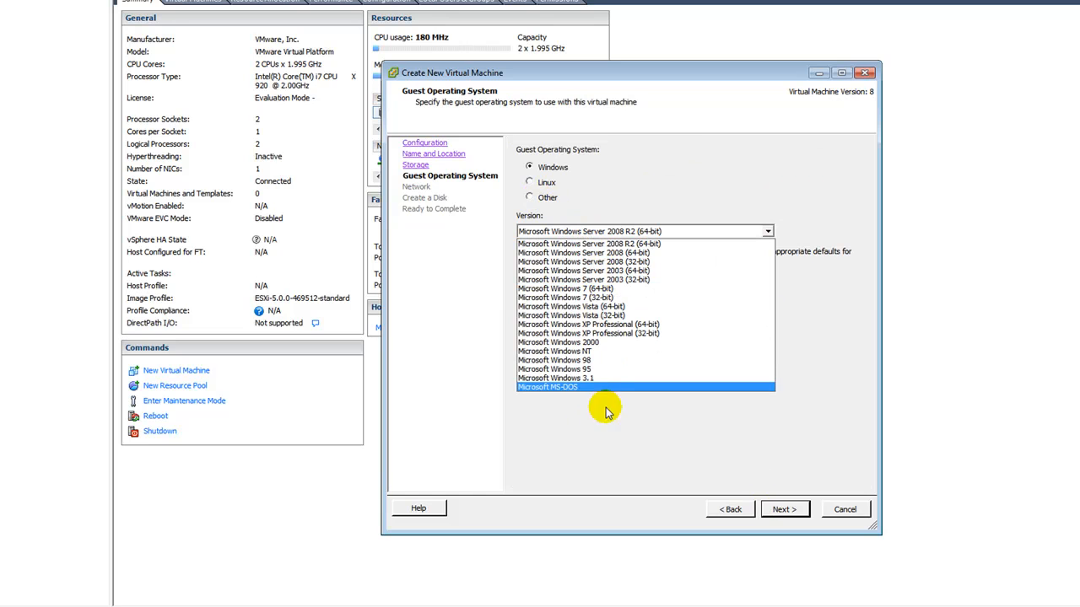
left_click(616, 336)
left_click(783, 510)
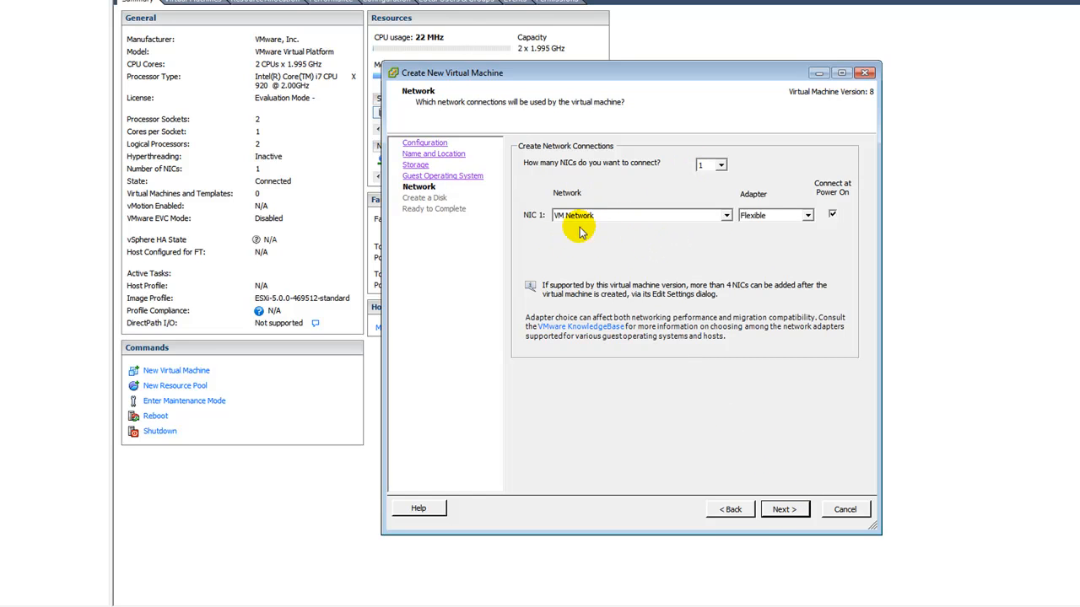
left_click(784, 511)
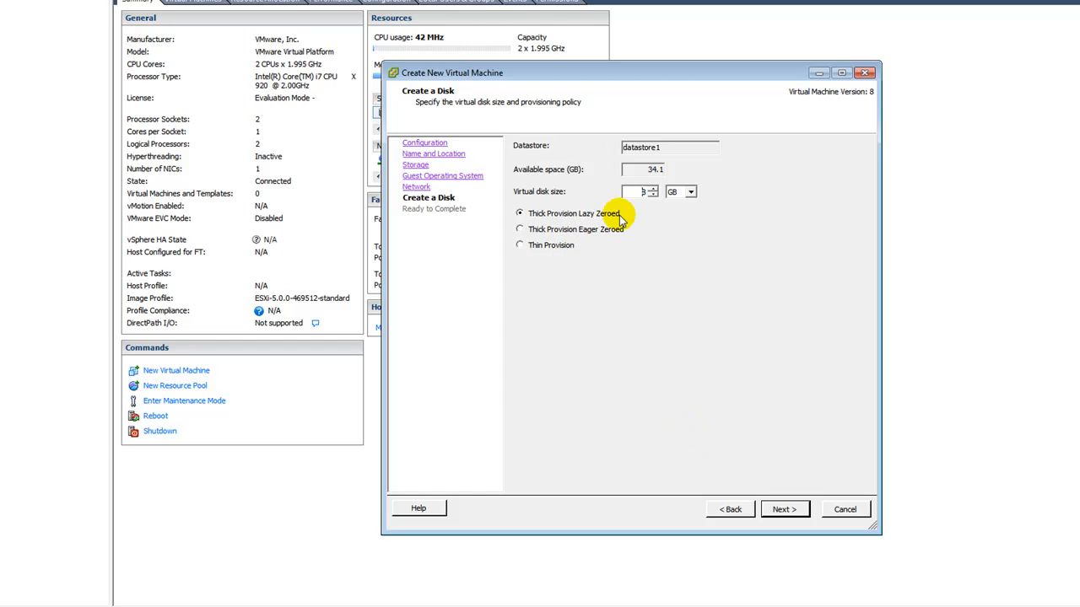
left_click(784, 510)
left_click(783, 510)
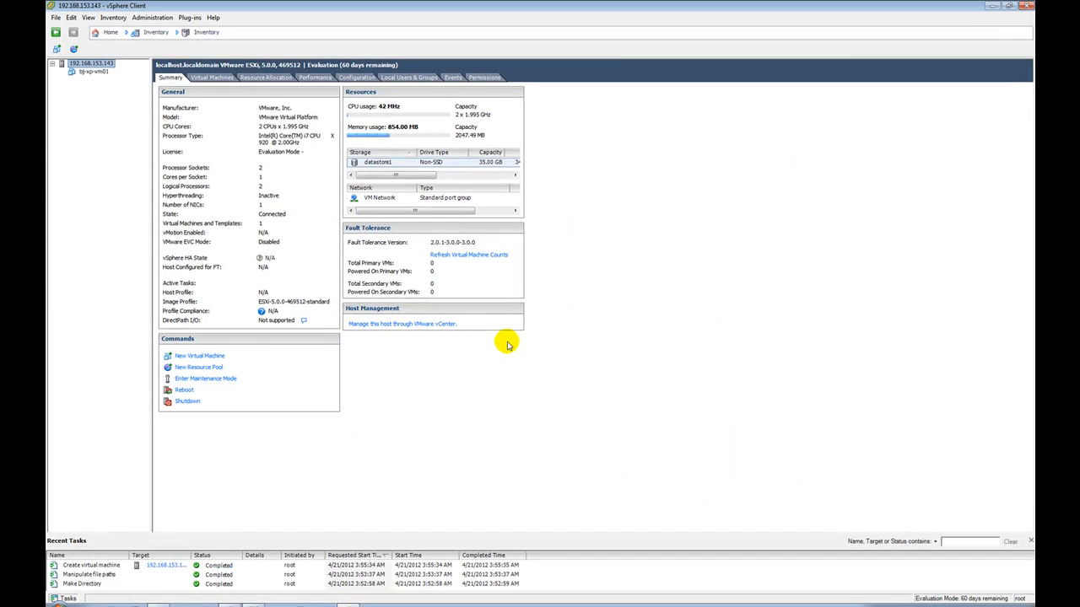
Step: Show bj-xp-vm01's Console tab and power the virtual machine on
left_click(93, 72)
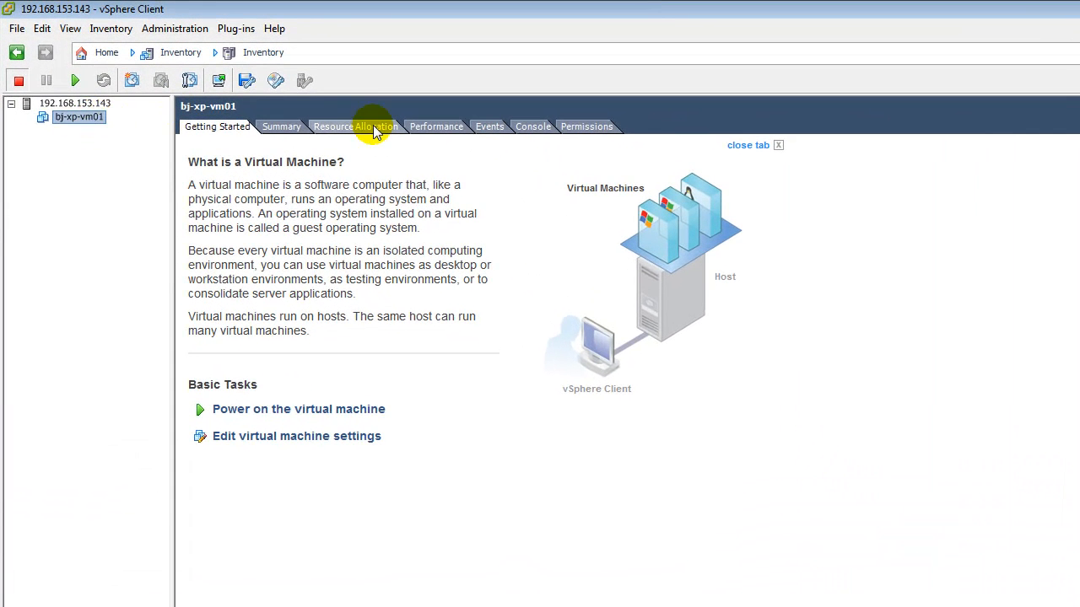
left_click(537, 126)
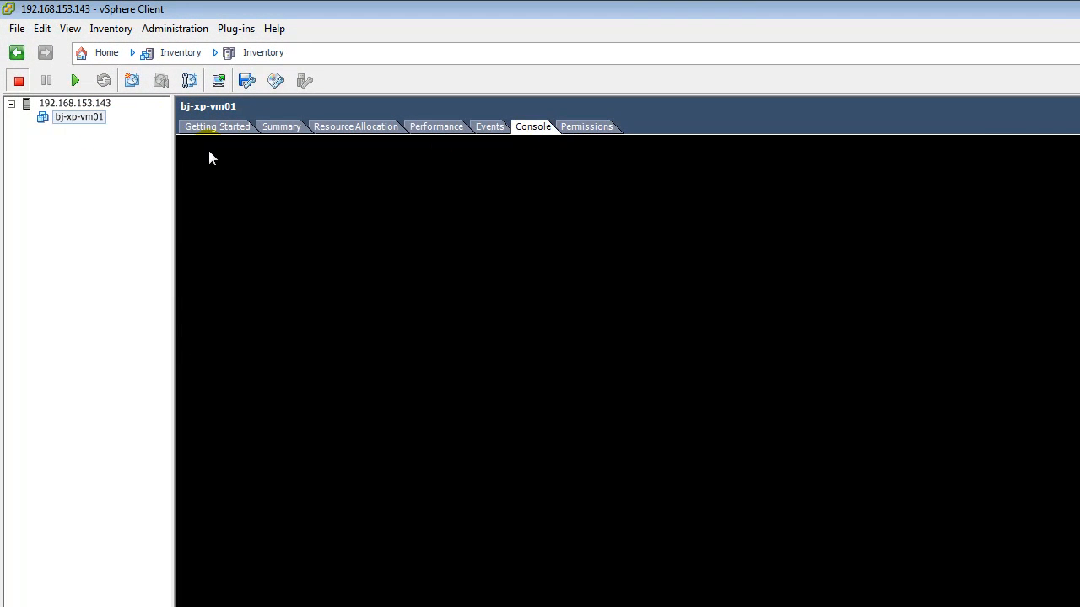
right_click(80, 121)
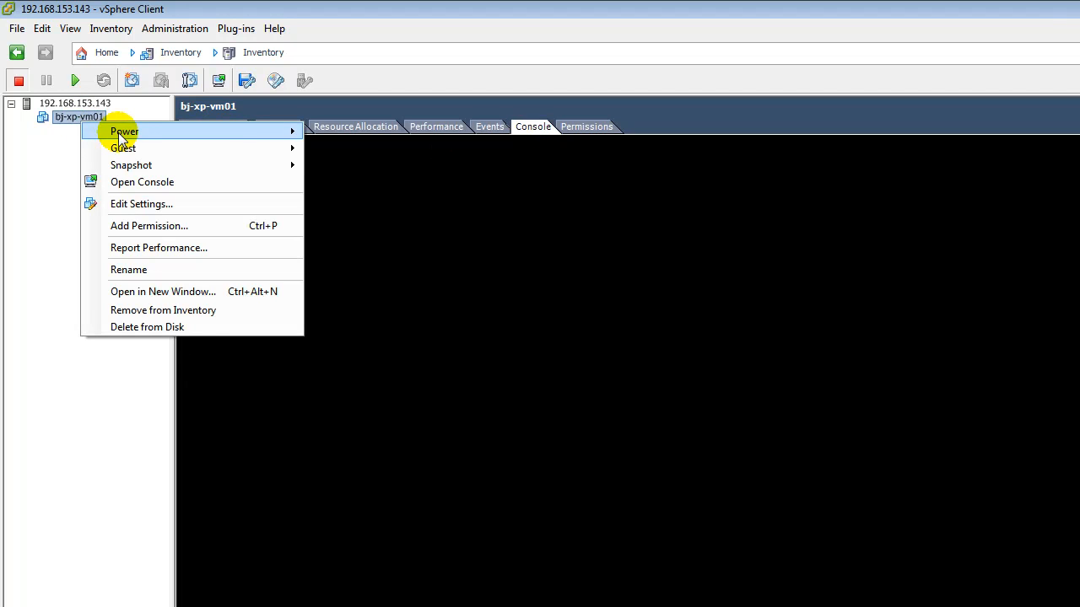
mouse_move(121, 135)
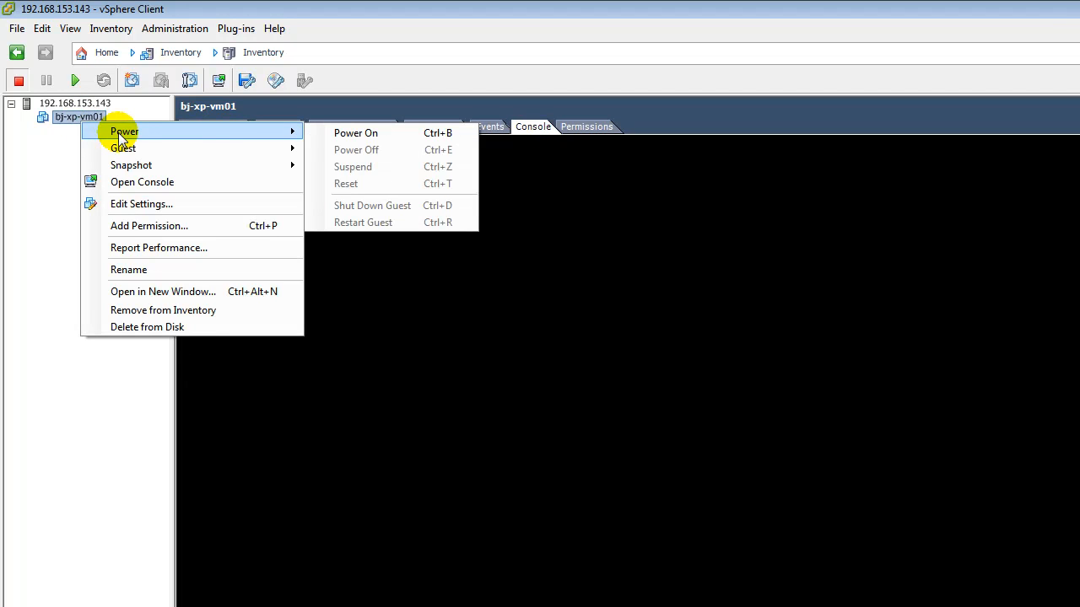
left_click(338, 133)
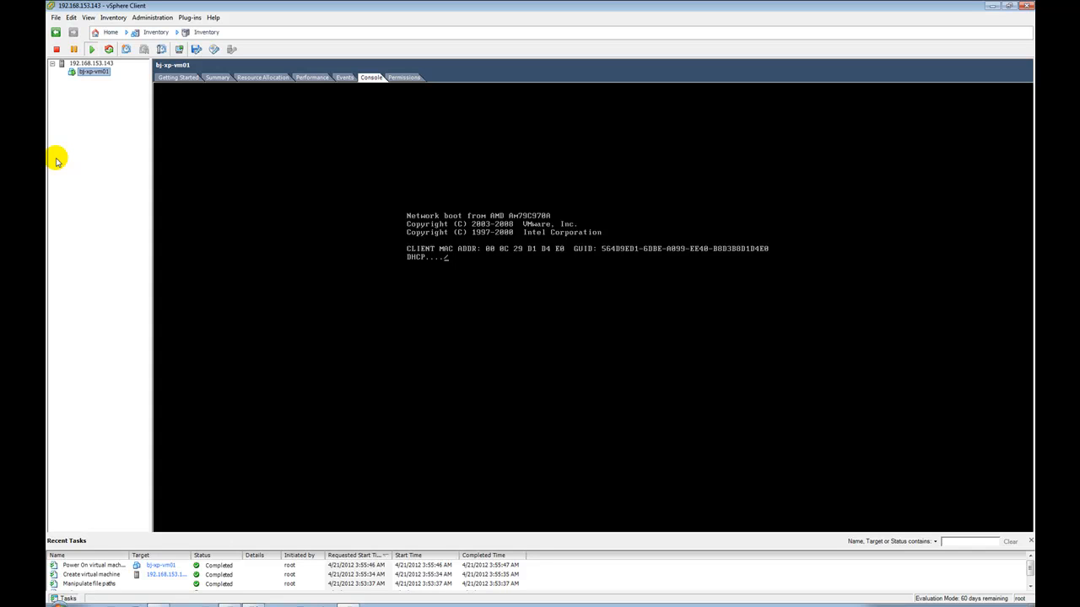
Step: Inspect CD/DVD drive 1 in bj-xp-vm01's settings and close without changes
right_click(96, 74)
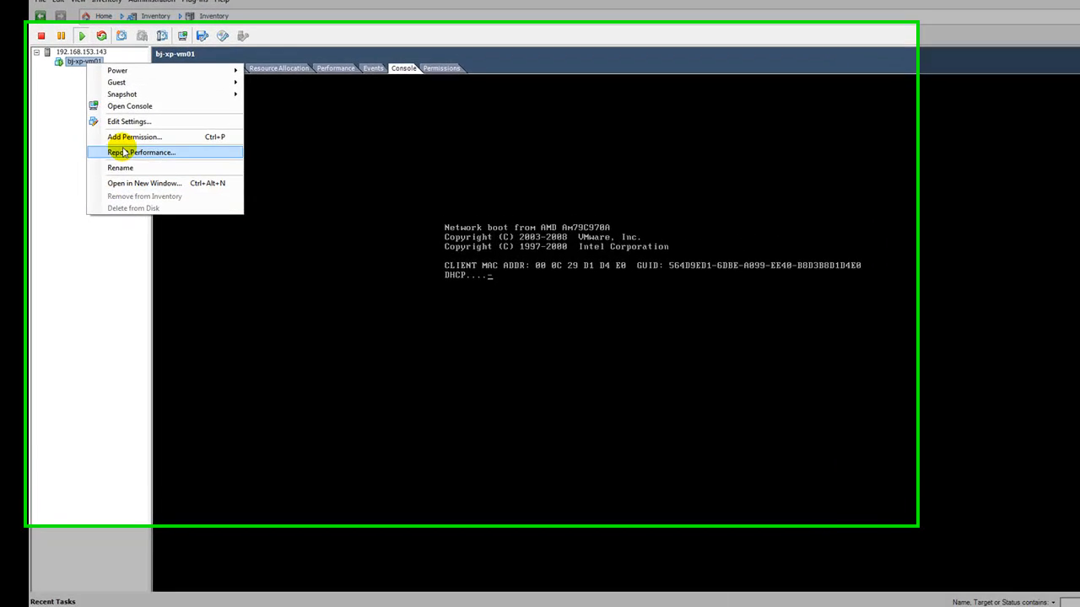
left_click(123, 119)
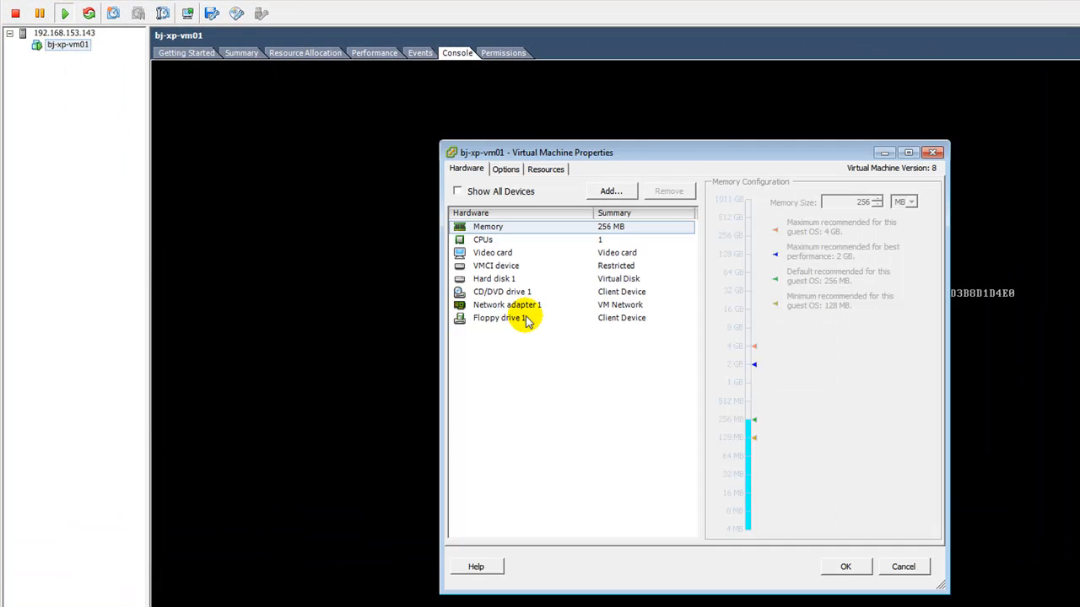
left_click(521, 291)
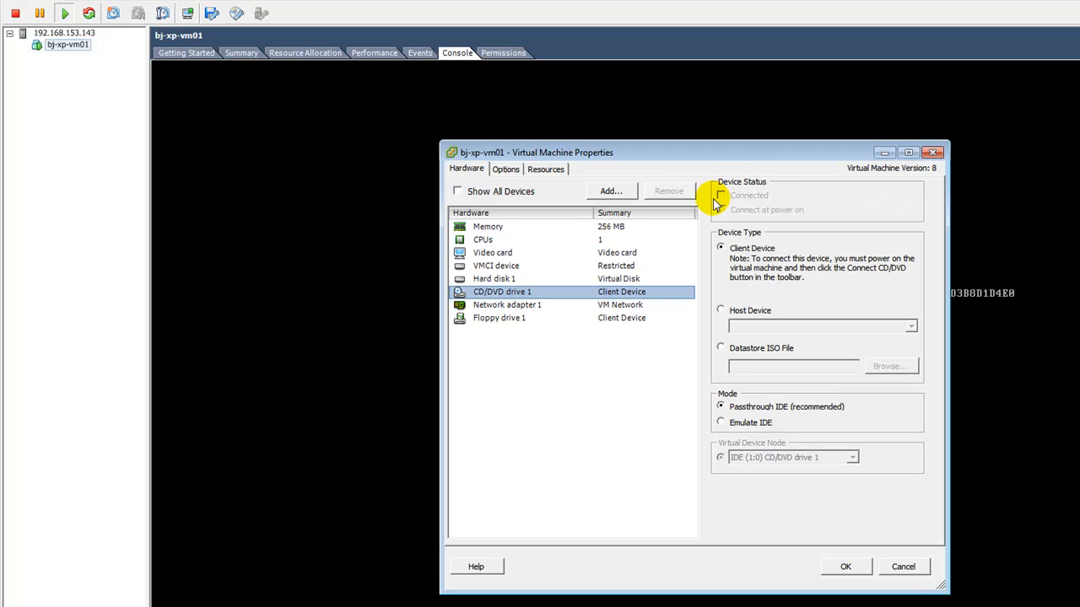
left_click(902, 567)
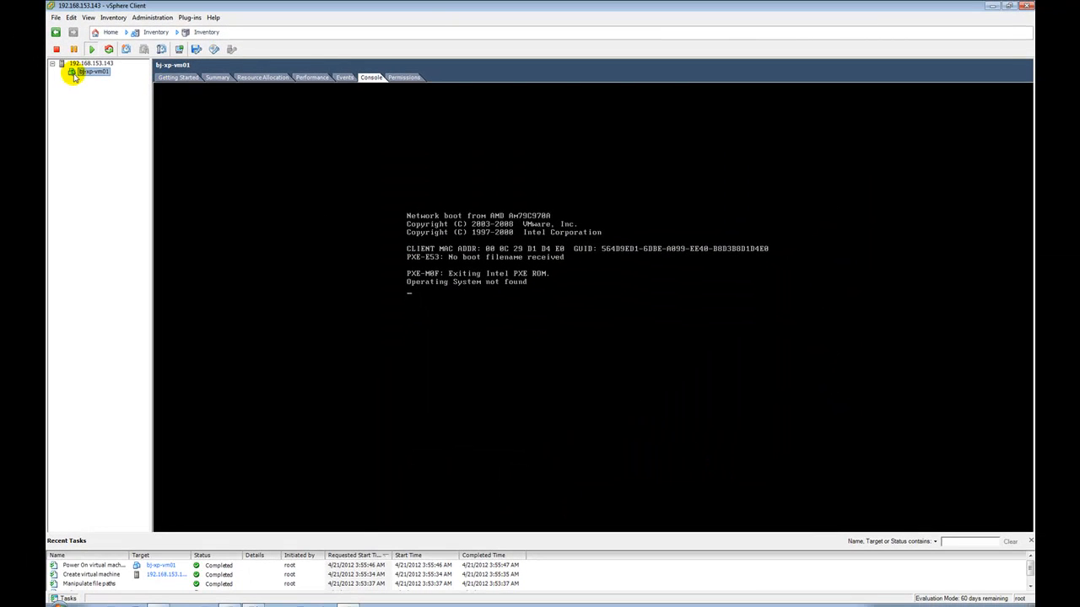
Step: Power off bj-xp-vm01 and confirm the power-off
right_click(85, 76)
mouse_move(110, 82)
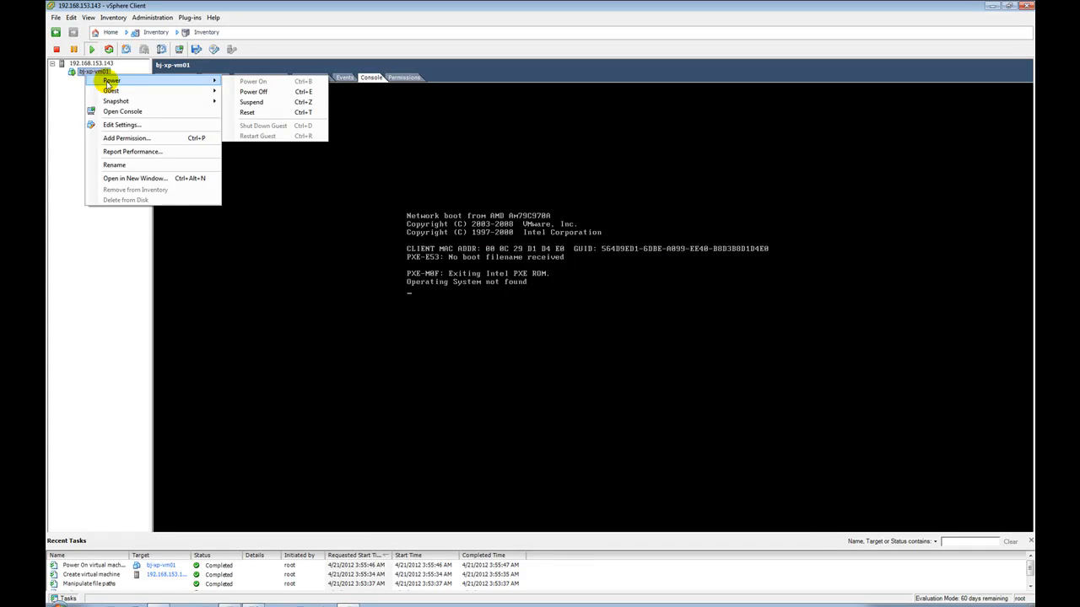
left_click(251, 93)
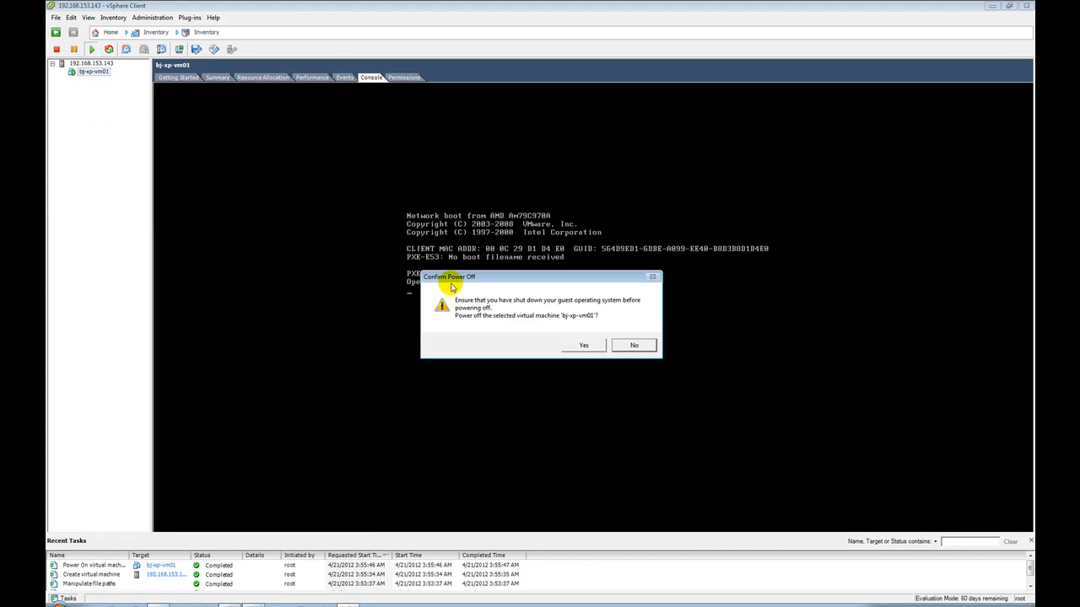
left_click(581, 347)
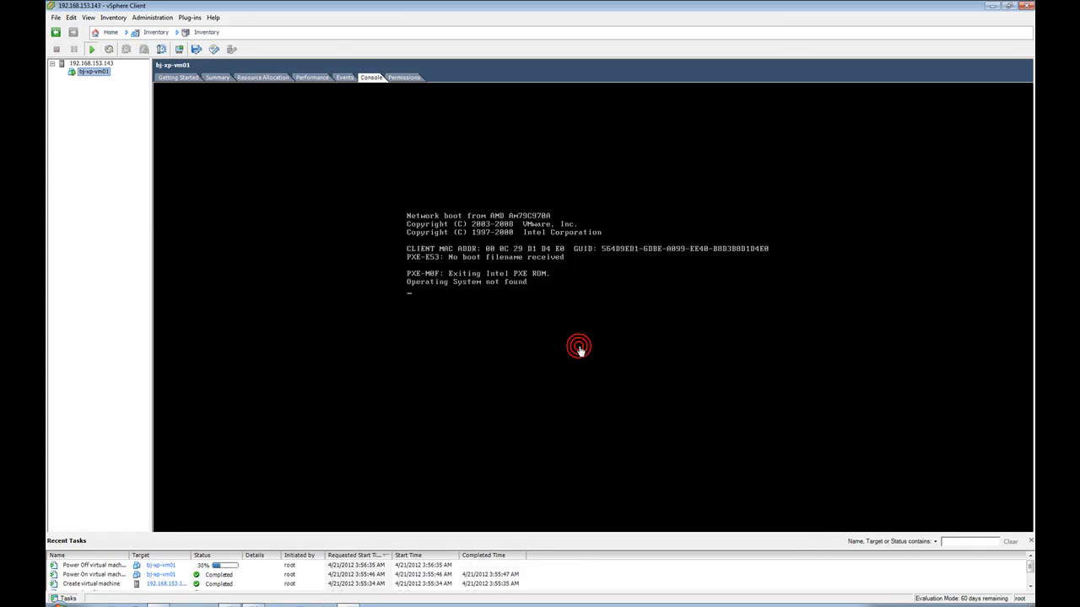
left_click(95, 105)
Step: Map CD/DVD drive 1 to the Windows XP ISO in datastore1/ISOs, connected at power on
right_click(87, 72)
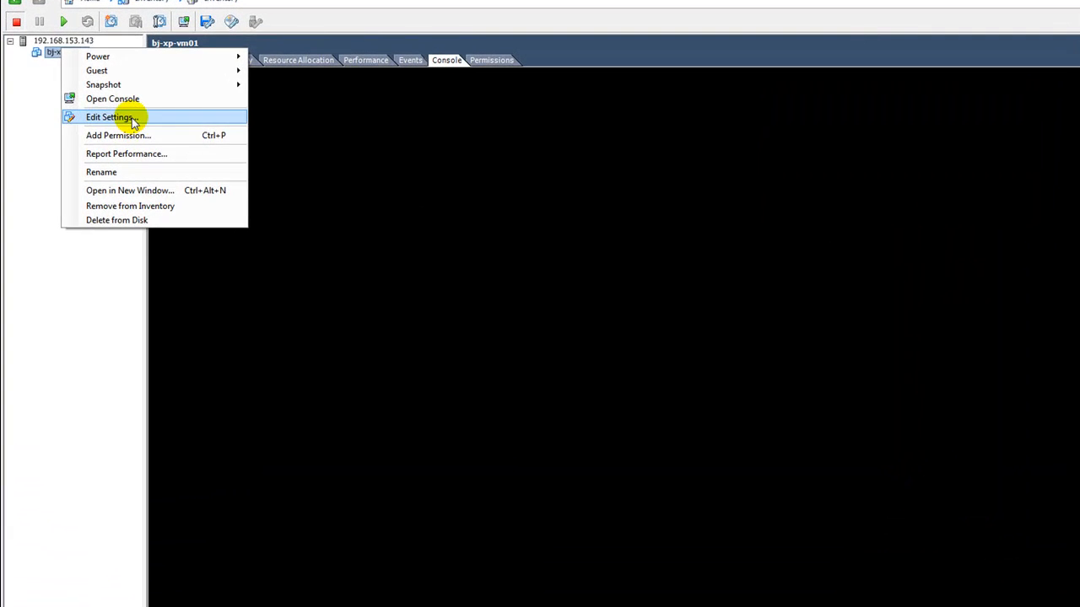
left_click(127, 119)
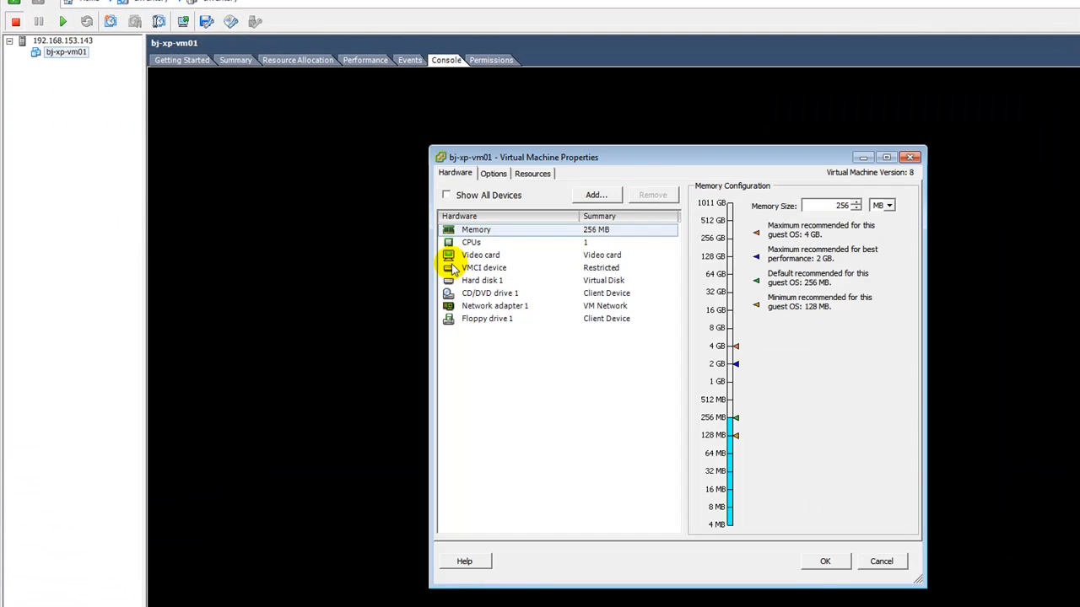
left_click(510, 293)
left_click(704, 347)
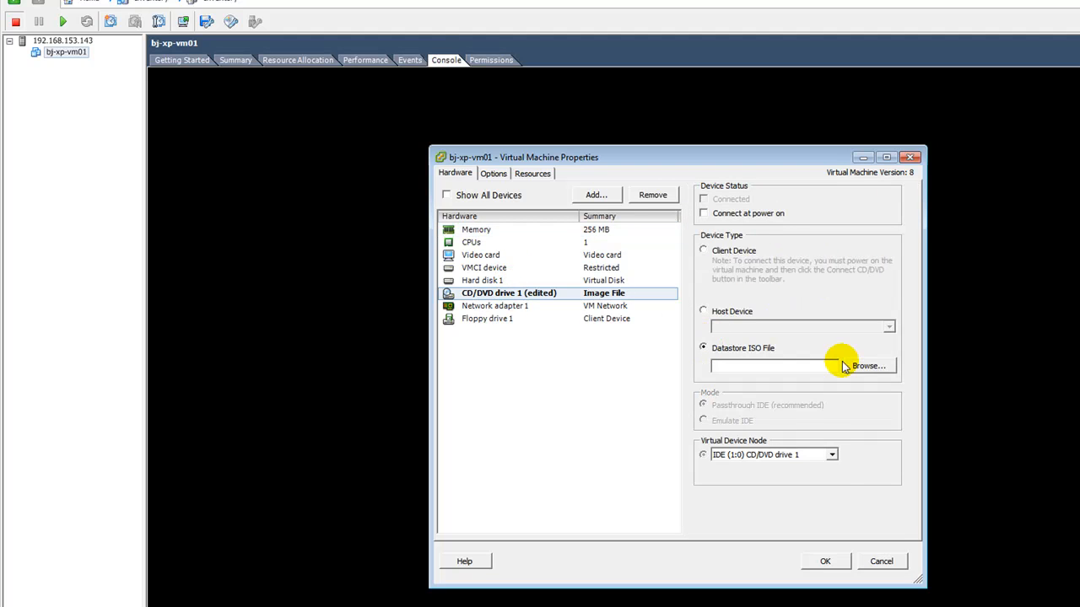
left_click(866, 367)
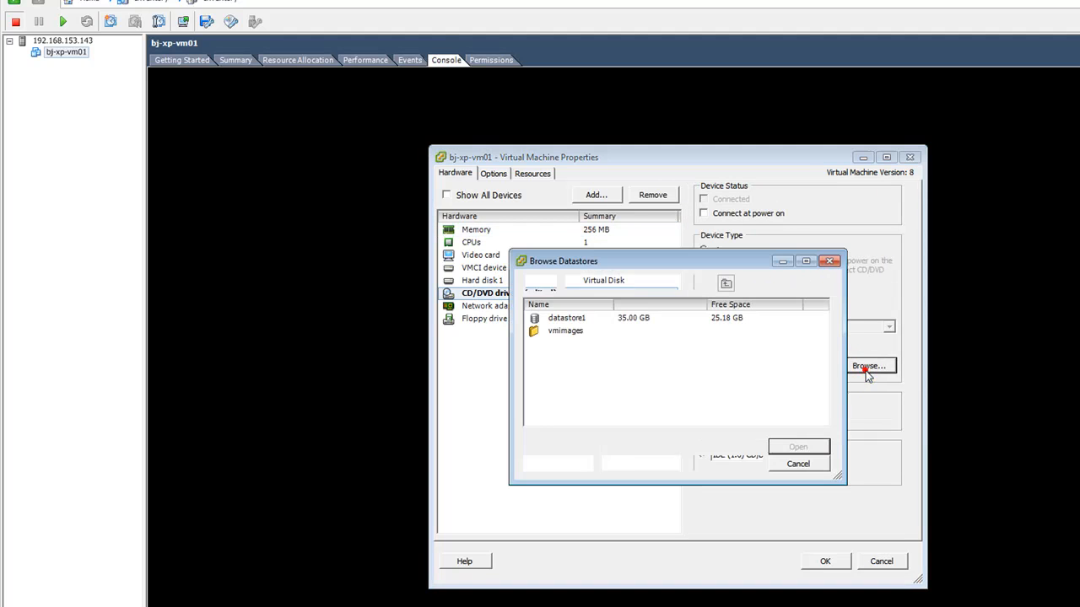
left_click(569, 322)
double_click(570, 321)
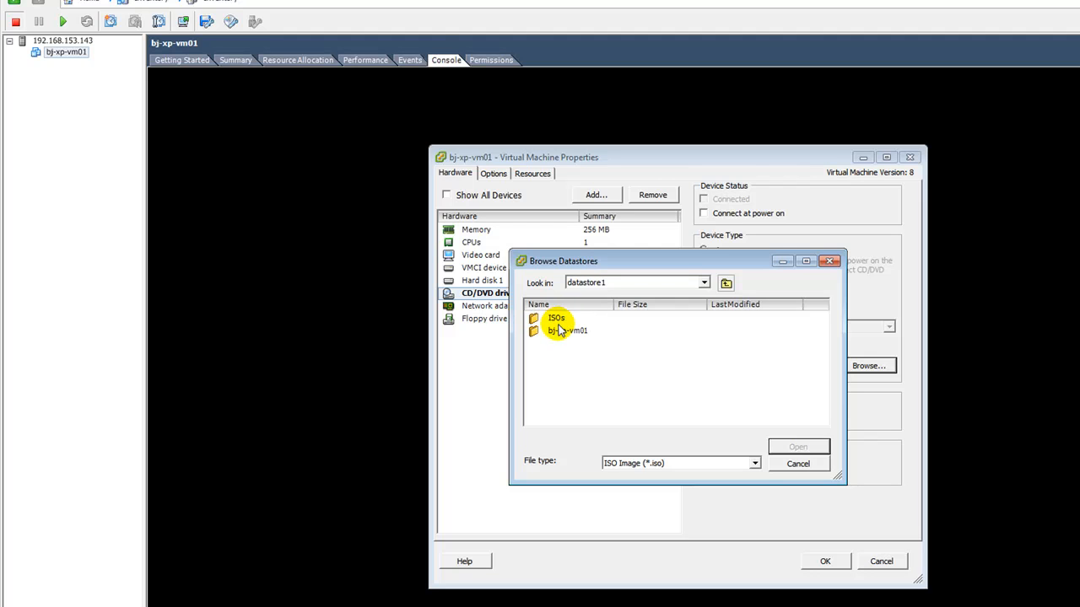
double_click(558, 321)
double_click(561, 321)
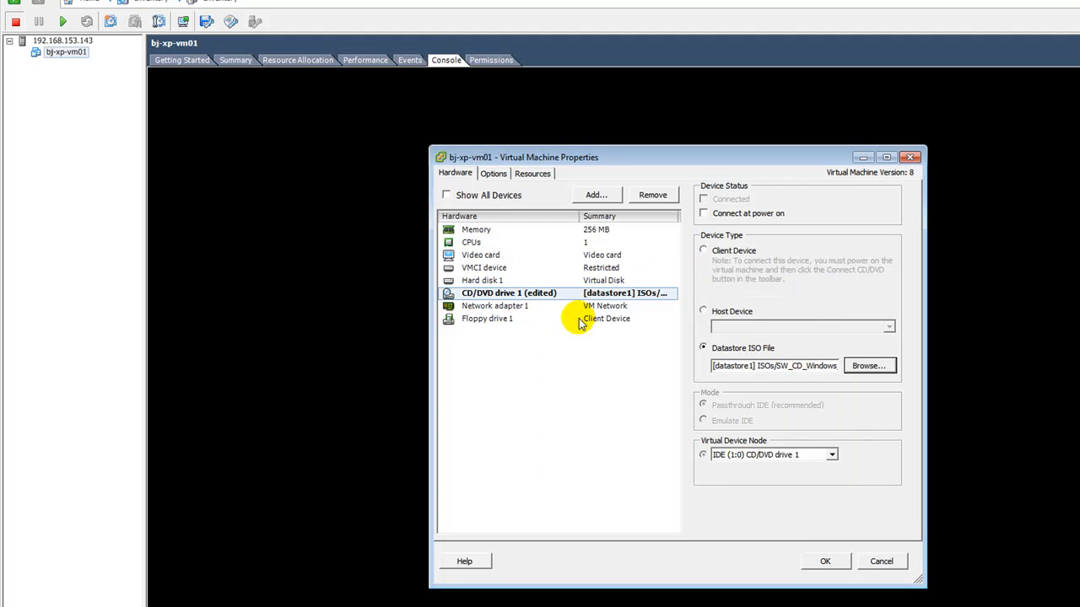
left_click(703, 214)
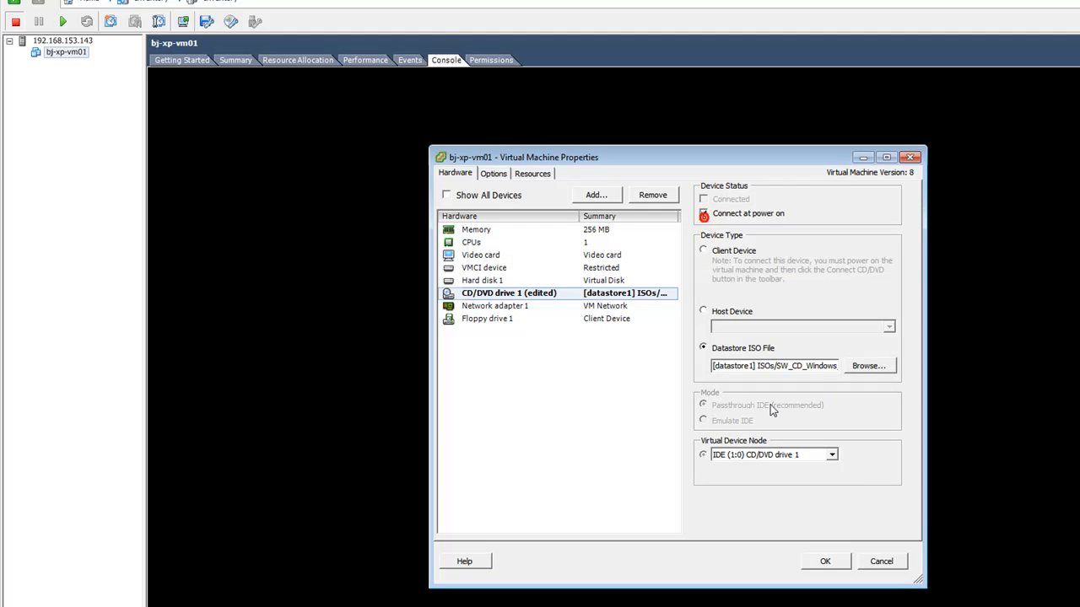
left_click(825, 562)
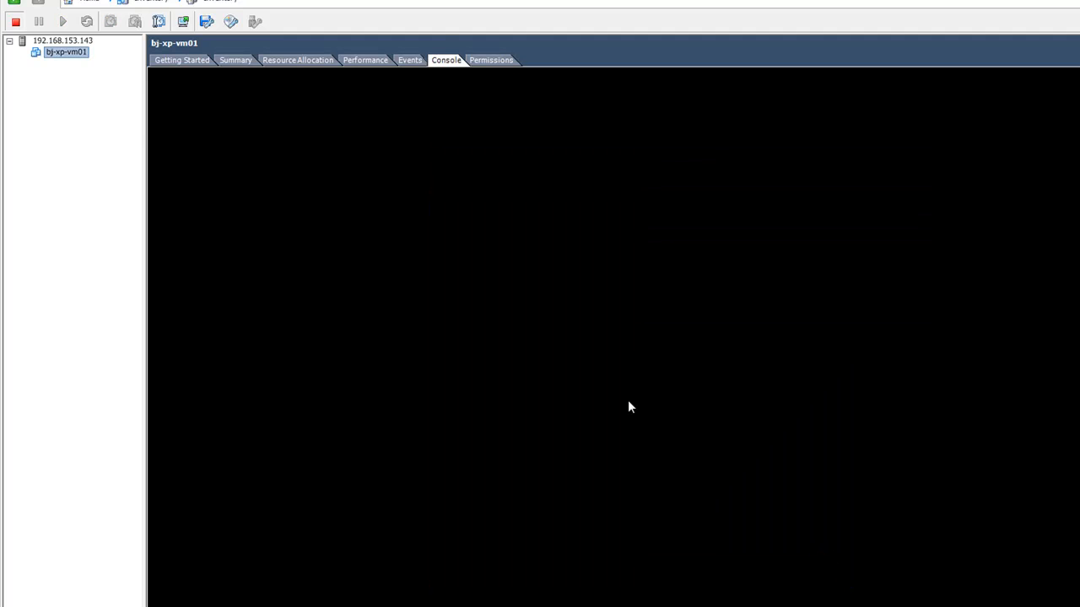
left_click(72, 55)
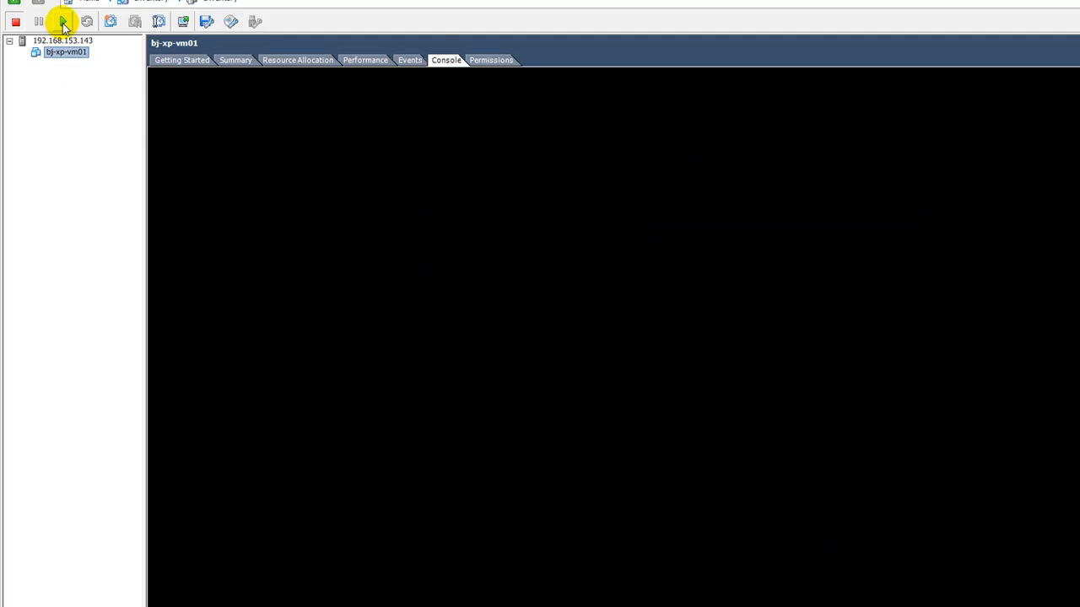
Step: Power on bj-xp-vm01 and focus the console showing Windows XP Professional Setup
left_click(64, 23)
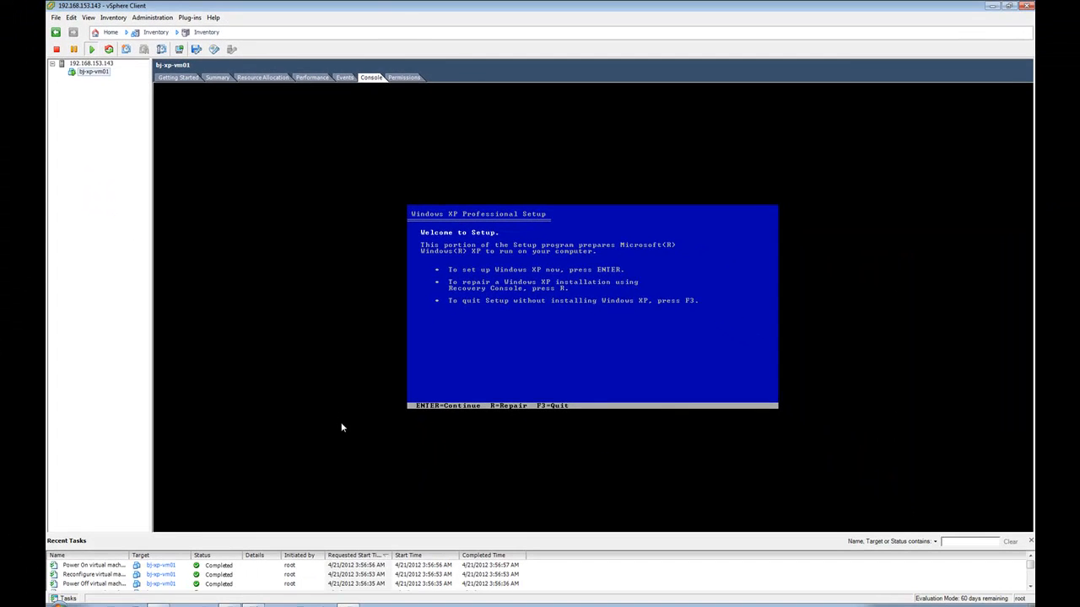
left_click(549, 316)
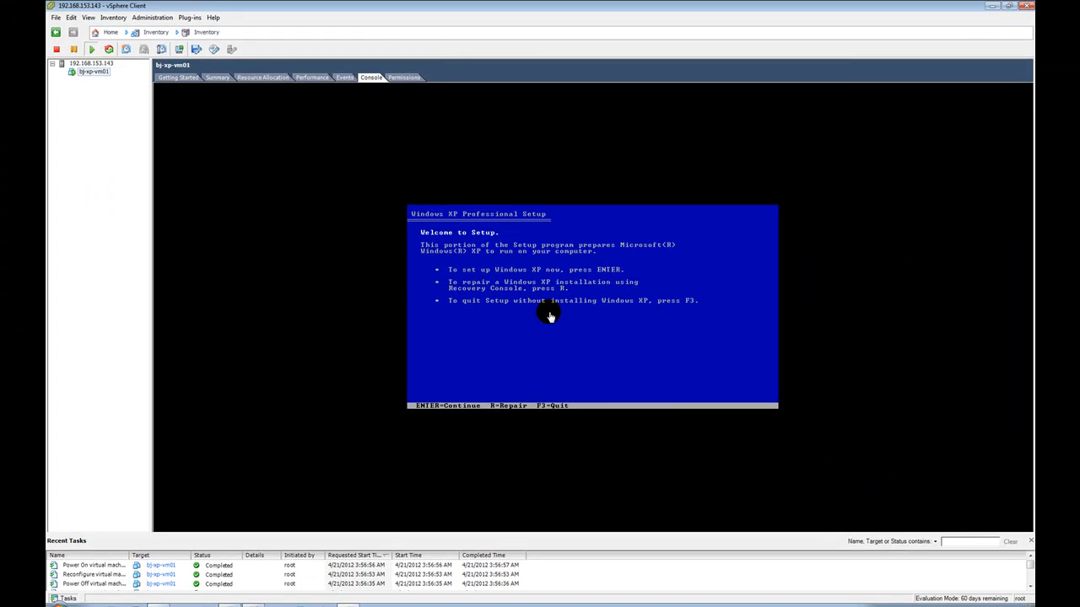